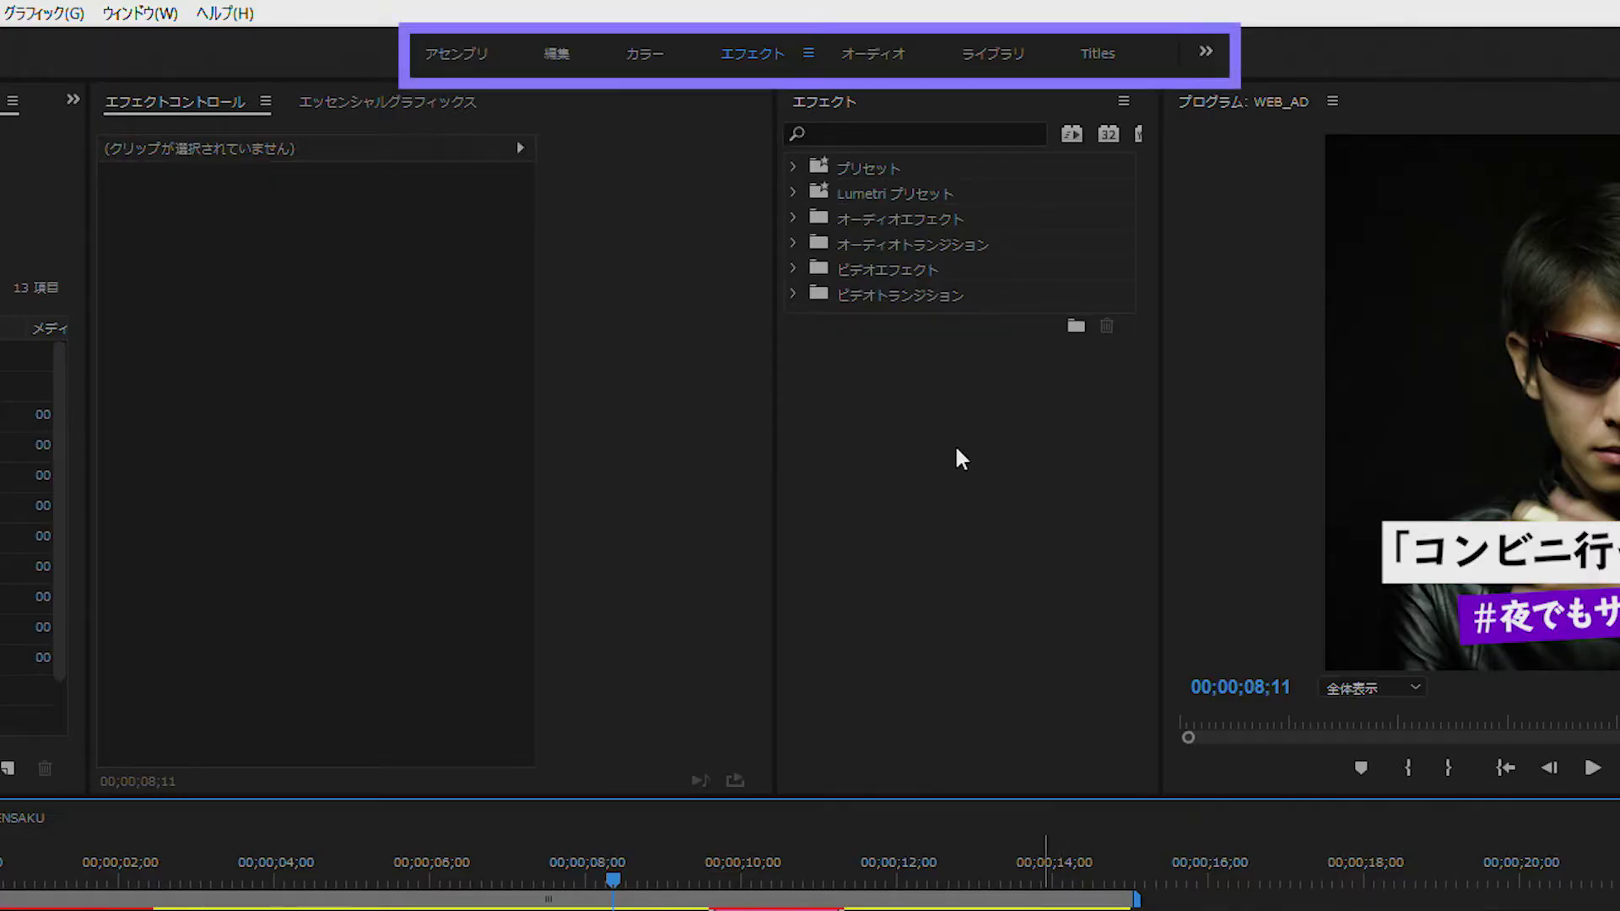
# Switch Premiere Pro to the オーディオ (Audio) workspace for editing the WEB_AD sequence.
pyautogui.click(868, 50)
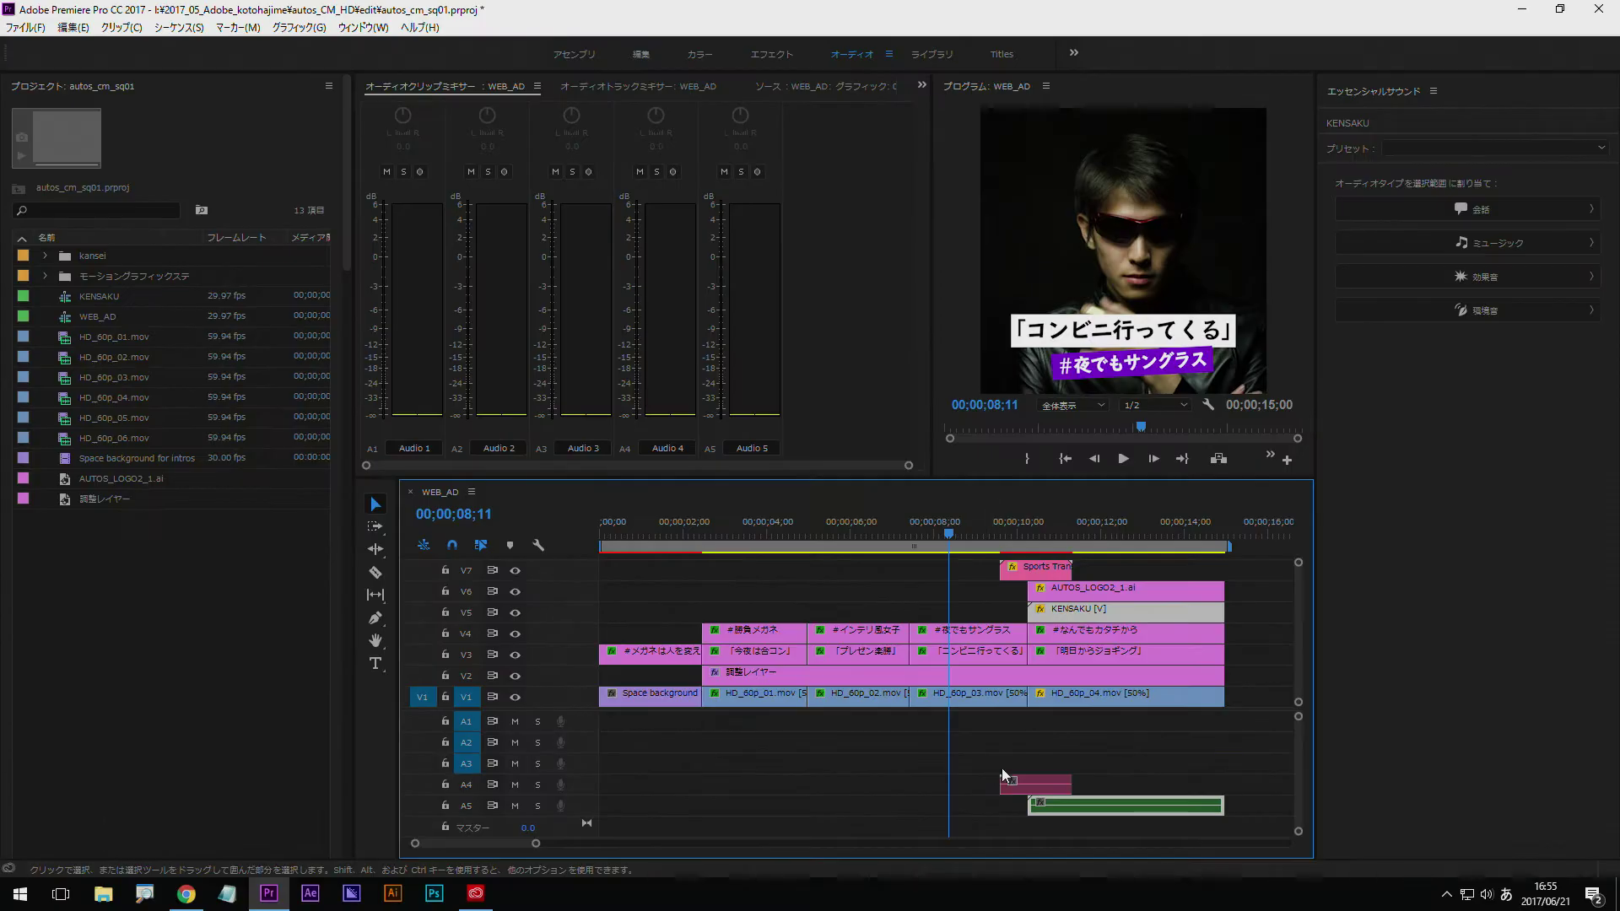
# Unlink and delete the old audio clips on A4 and A5, then scrub through the jogging shot.
pyautogui.rightClick(1083, 809)
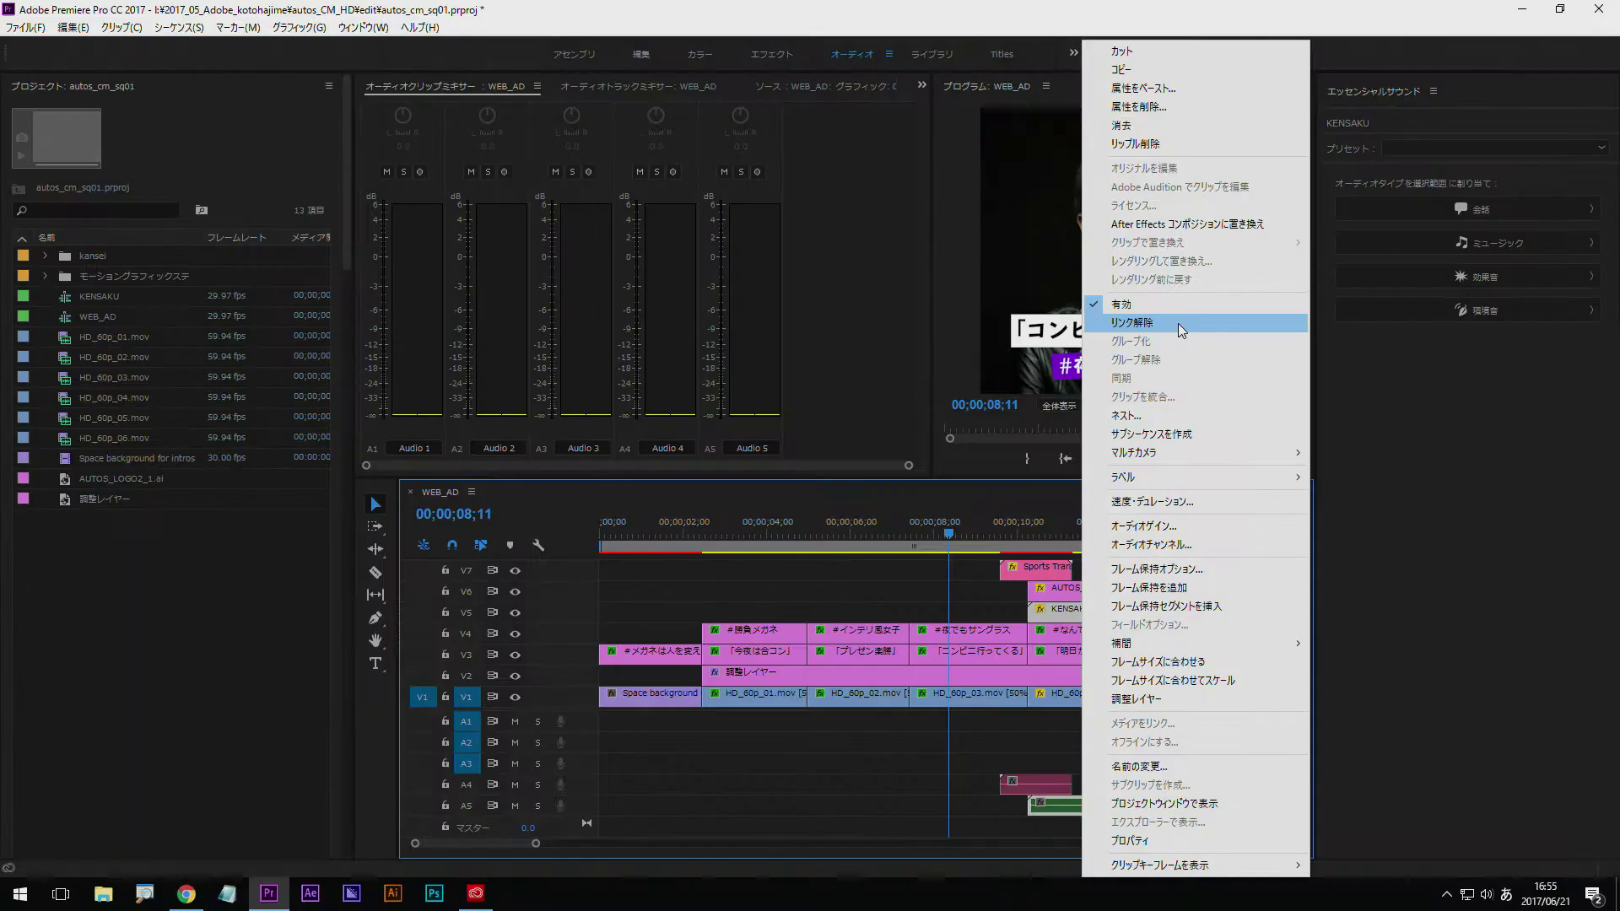
pyautogui.click(1131, 322)
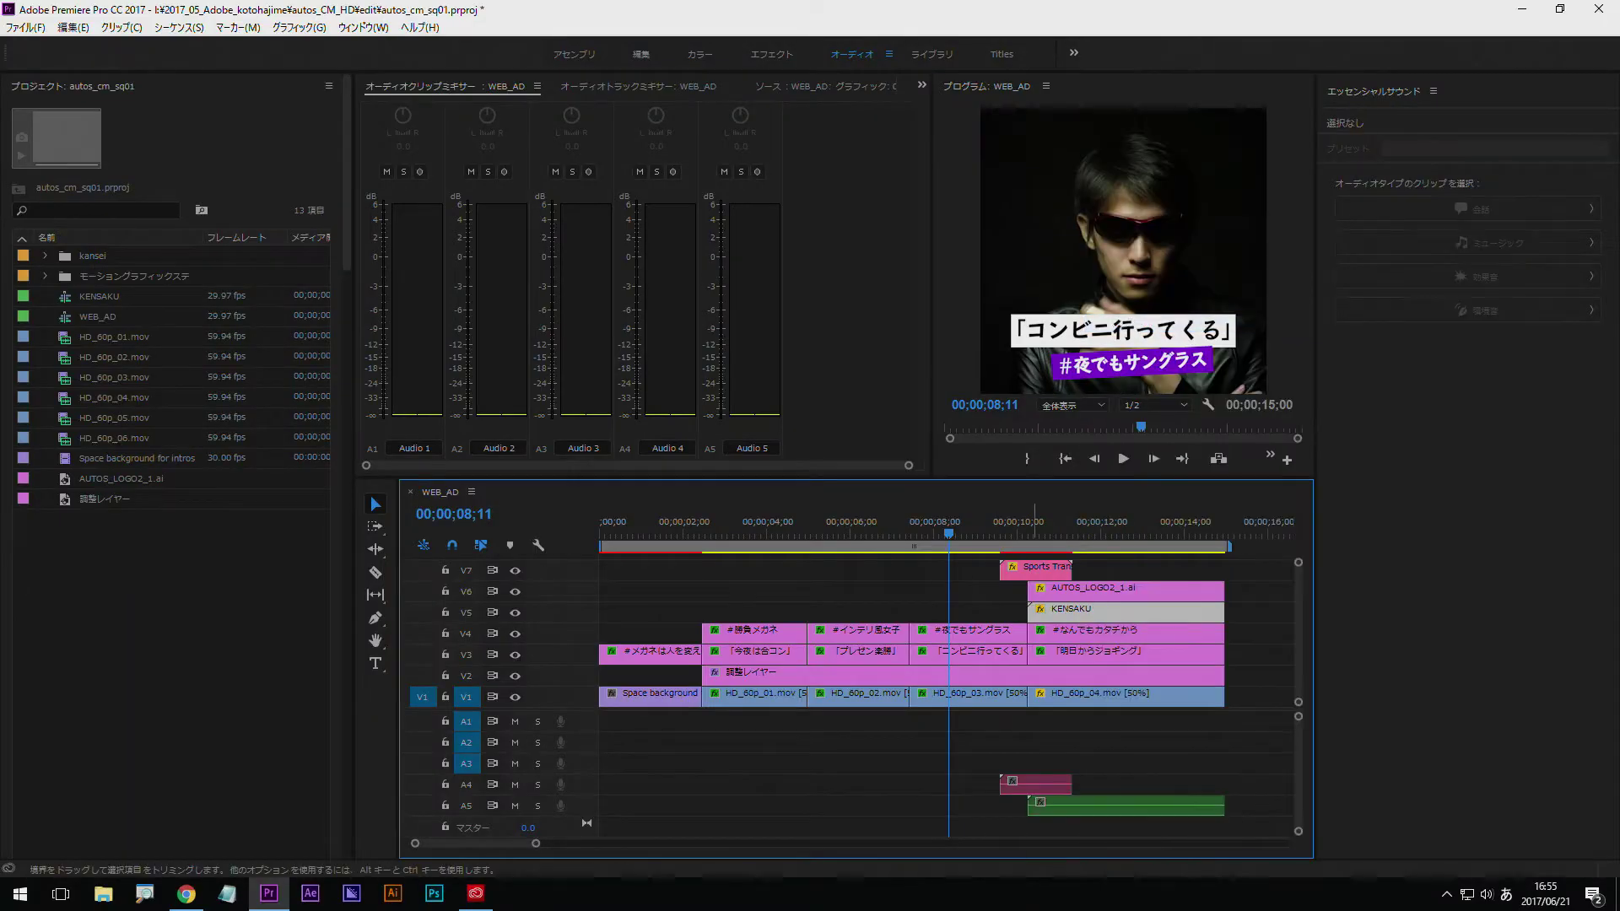
pyautogui.moveTo(974, 763); pyautogui.dragTo(1062, 829)
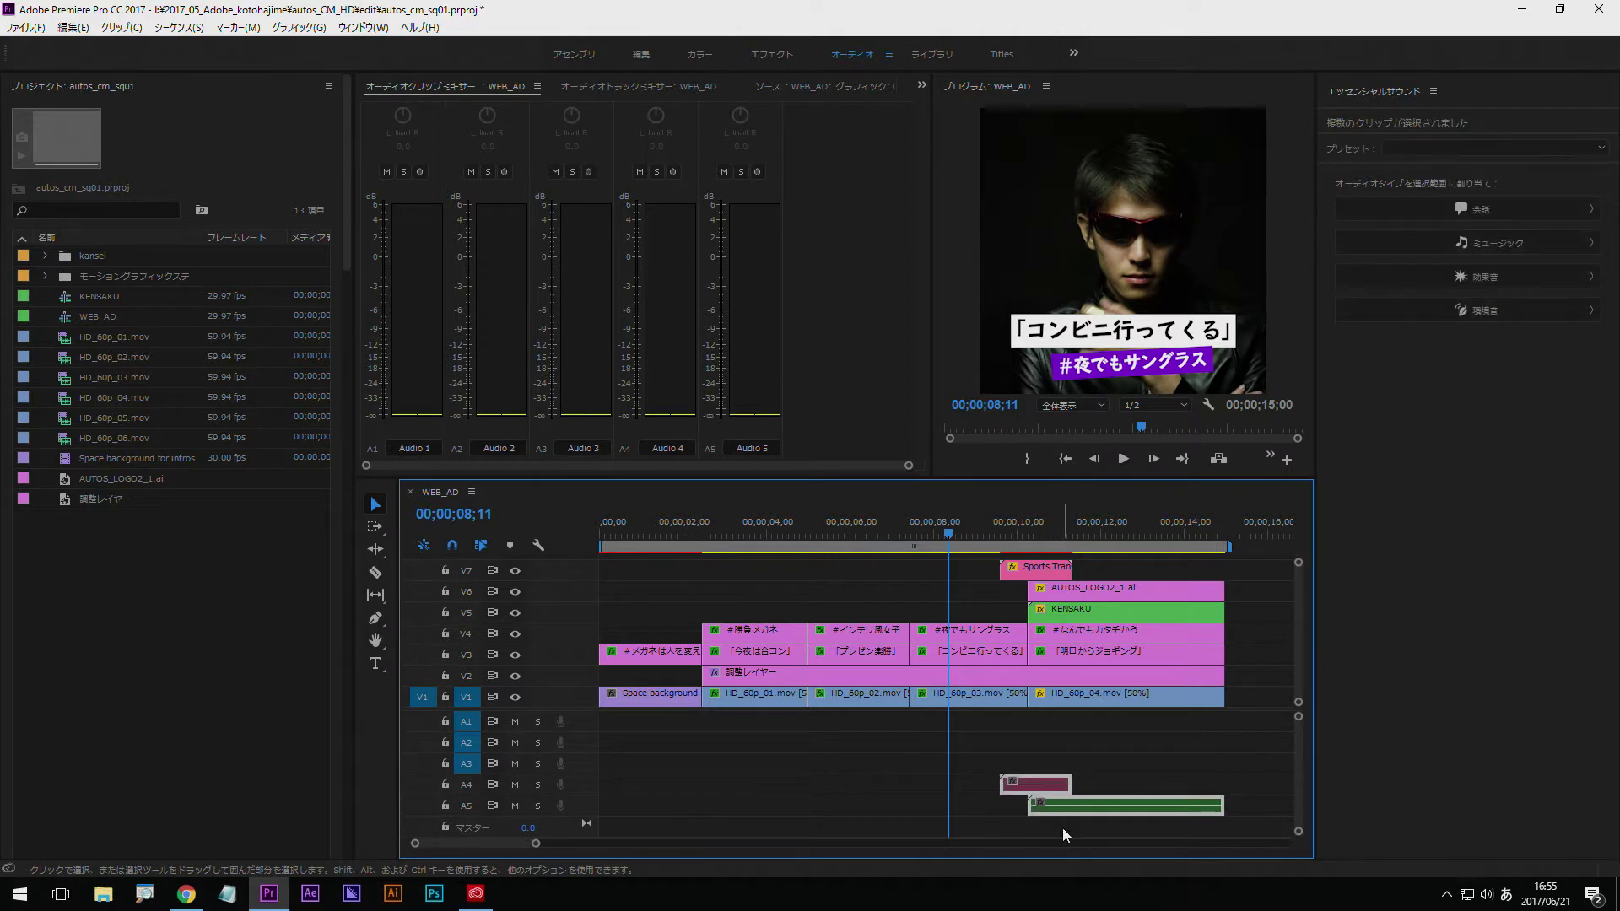
pyautogui.press('Delete')
pyautogui.click(964, 534)
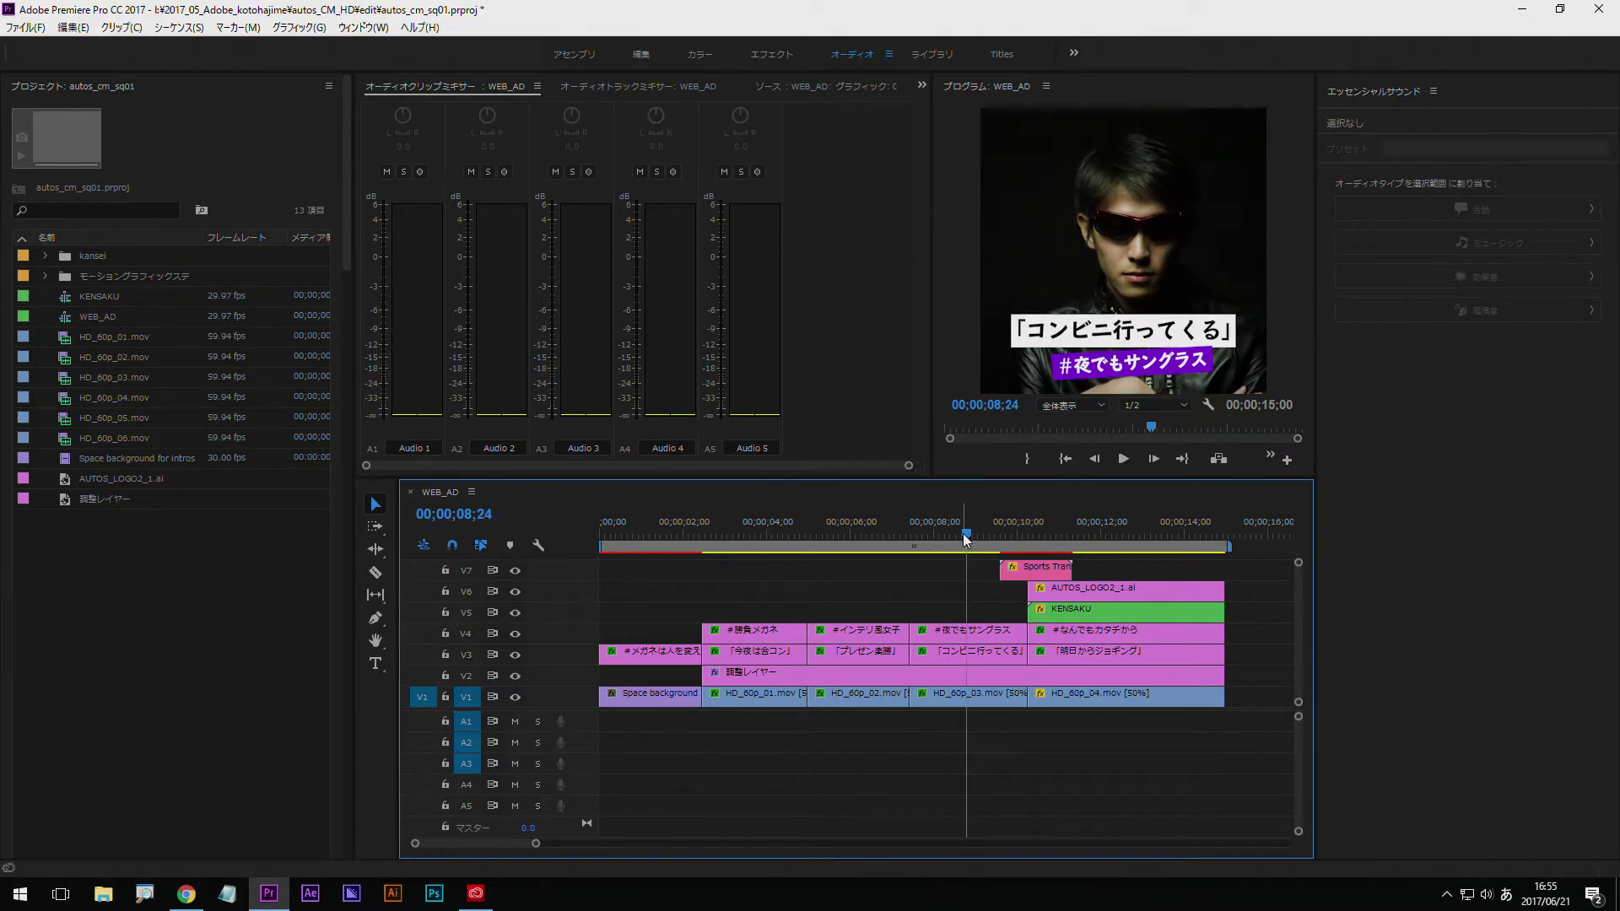
pyautogui.moveTo(963, 534)
pyautogui.mouseDown()
pyautogui.moveTo(1128, 534)
pyautogui.moveTo(627, 604)
pyautogui.mouseUp()
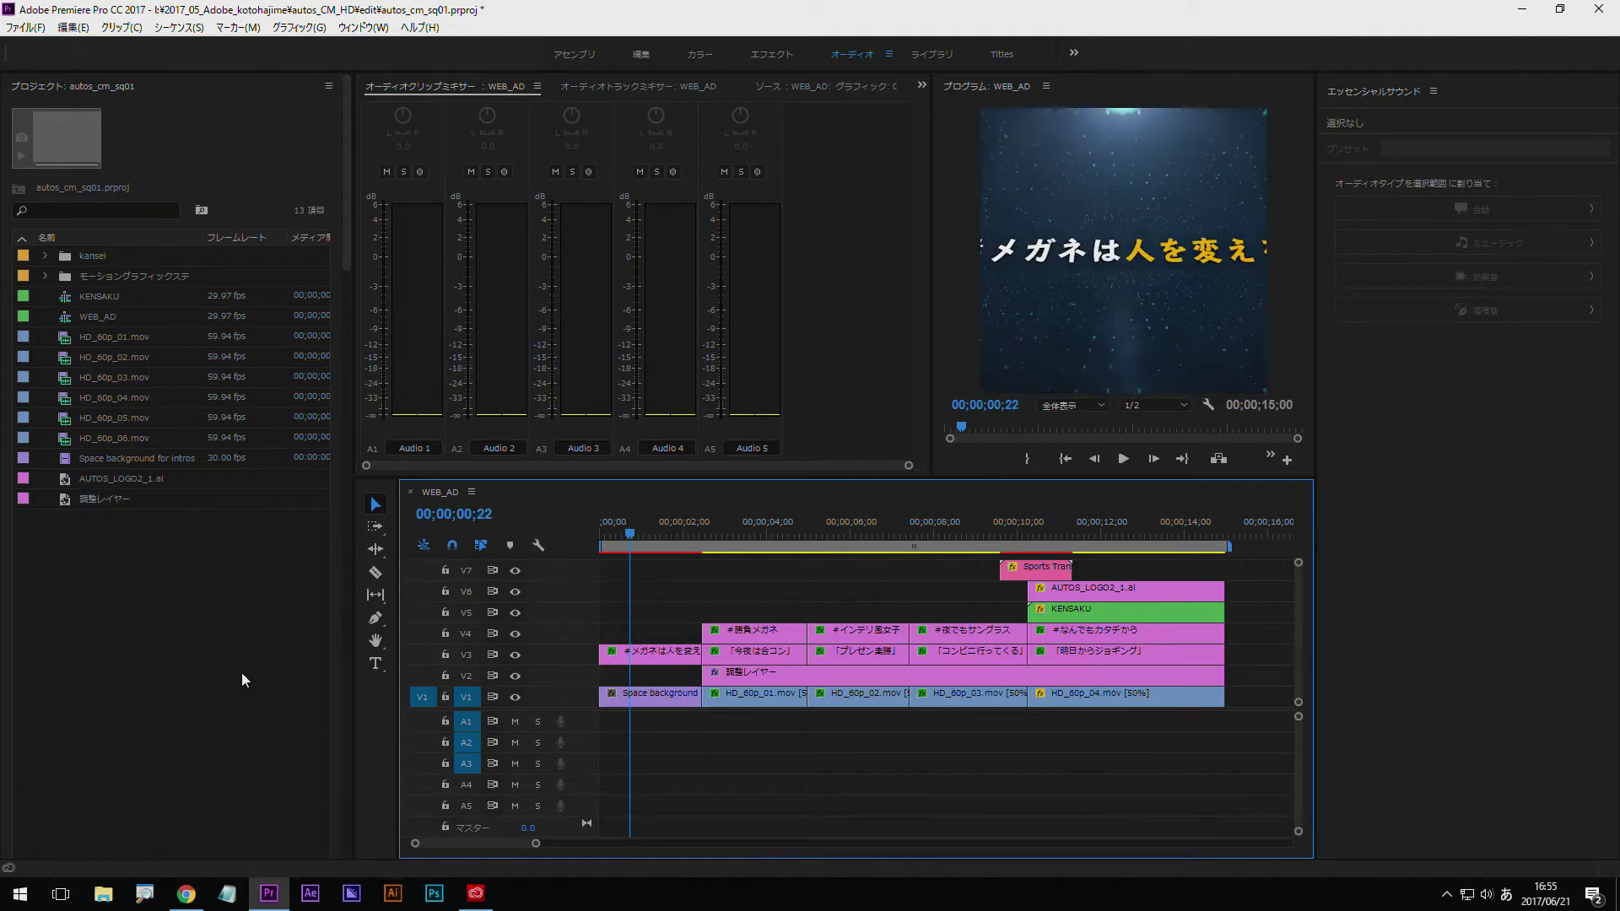
# Import CM music.wav, CM narr.wav, CM se.wav and CM se_01.wav from footage > audio.
pyautogui.click(26, 27)
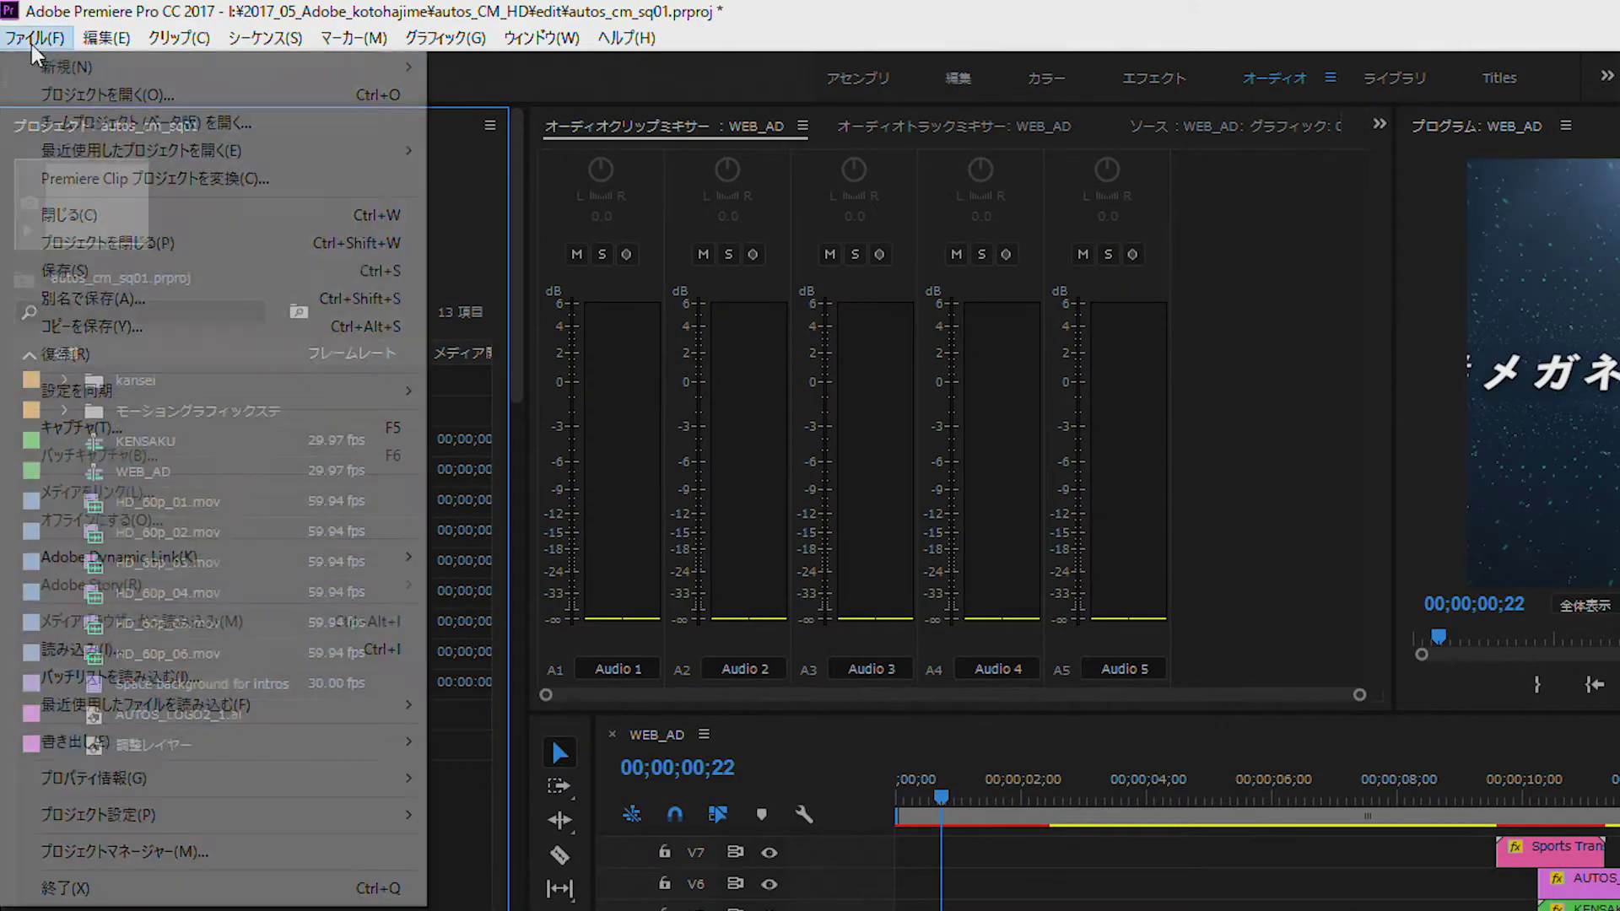
pyautogui.click(134, 651)
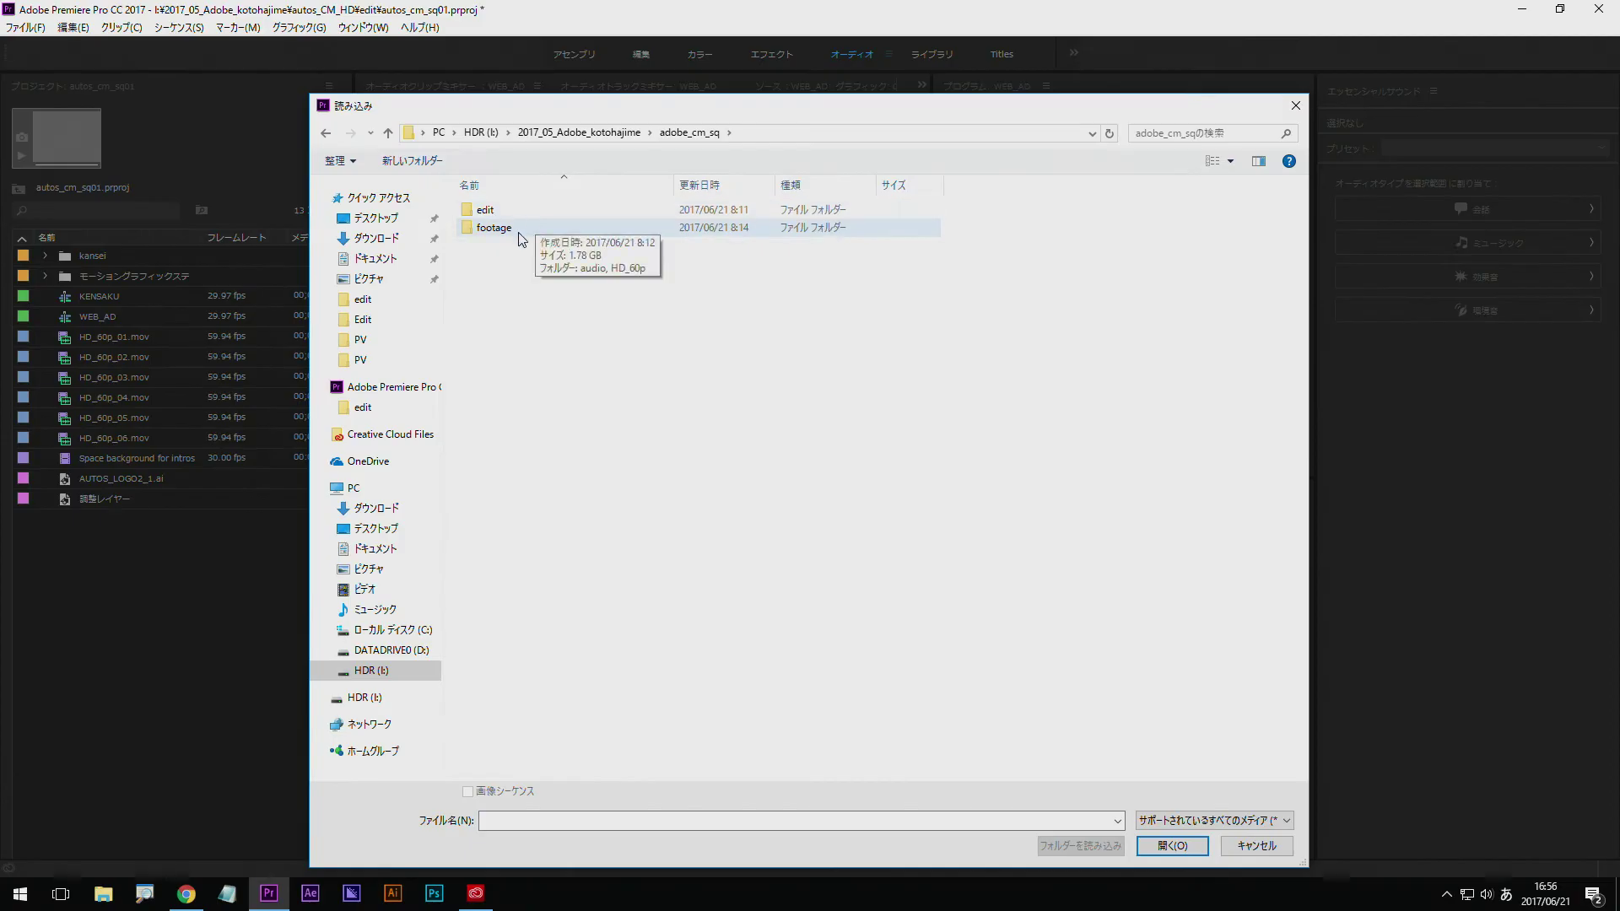
pyautogui.doubleClick(522, 228)
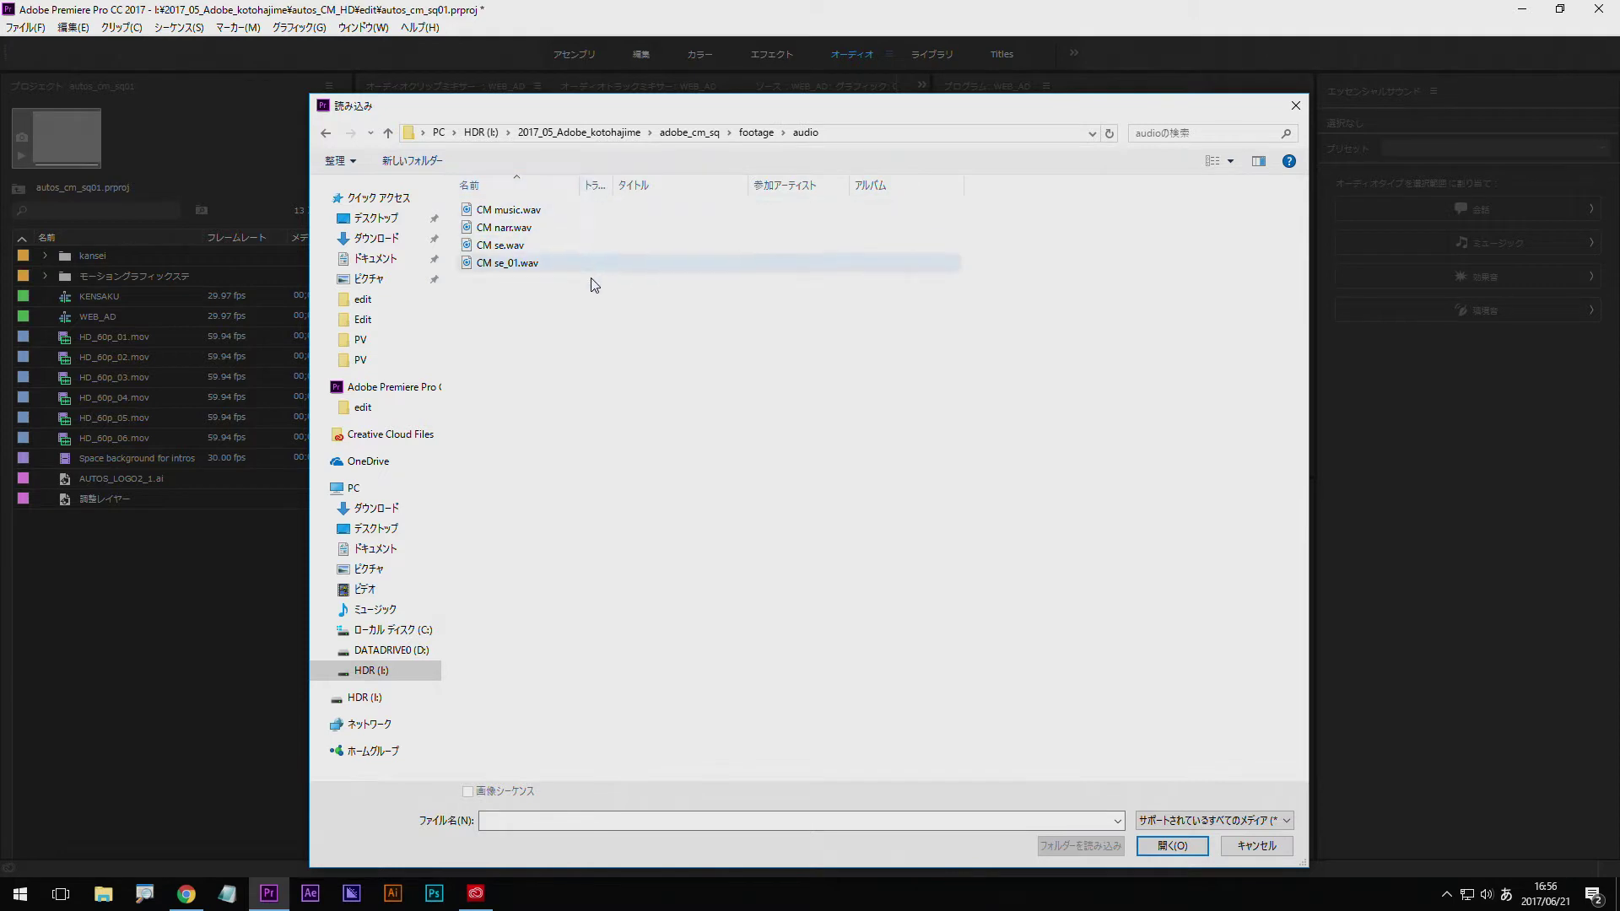
pyautogui.moveTo(594, 353); pyautogui.dragTo(463, 192)
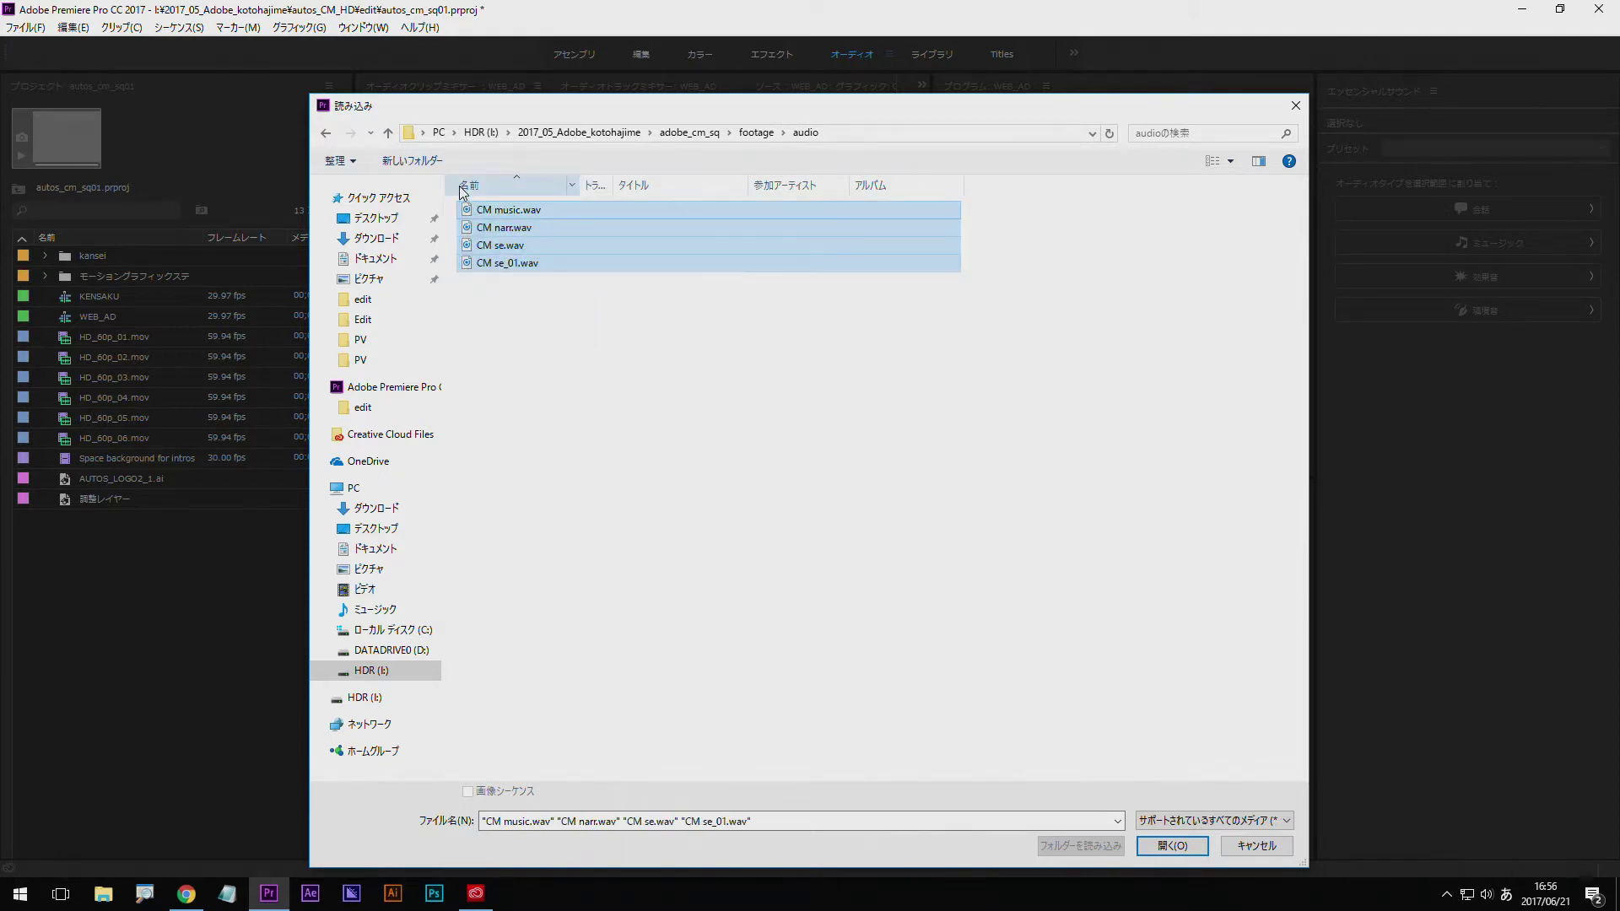
pyautogui.click(1179, 851)
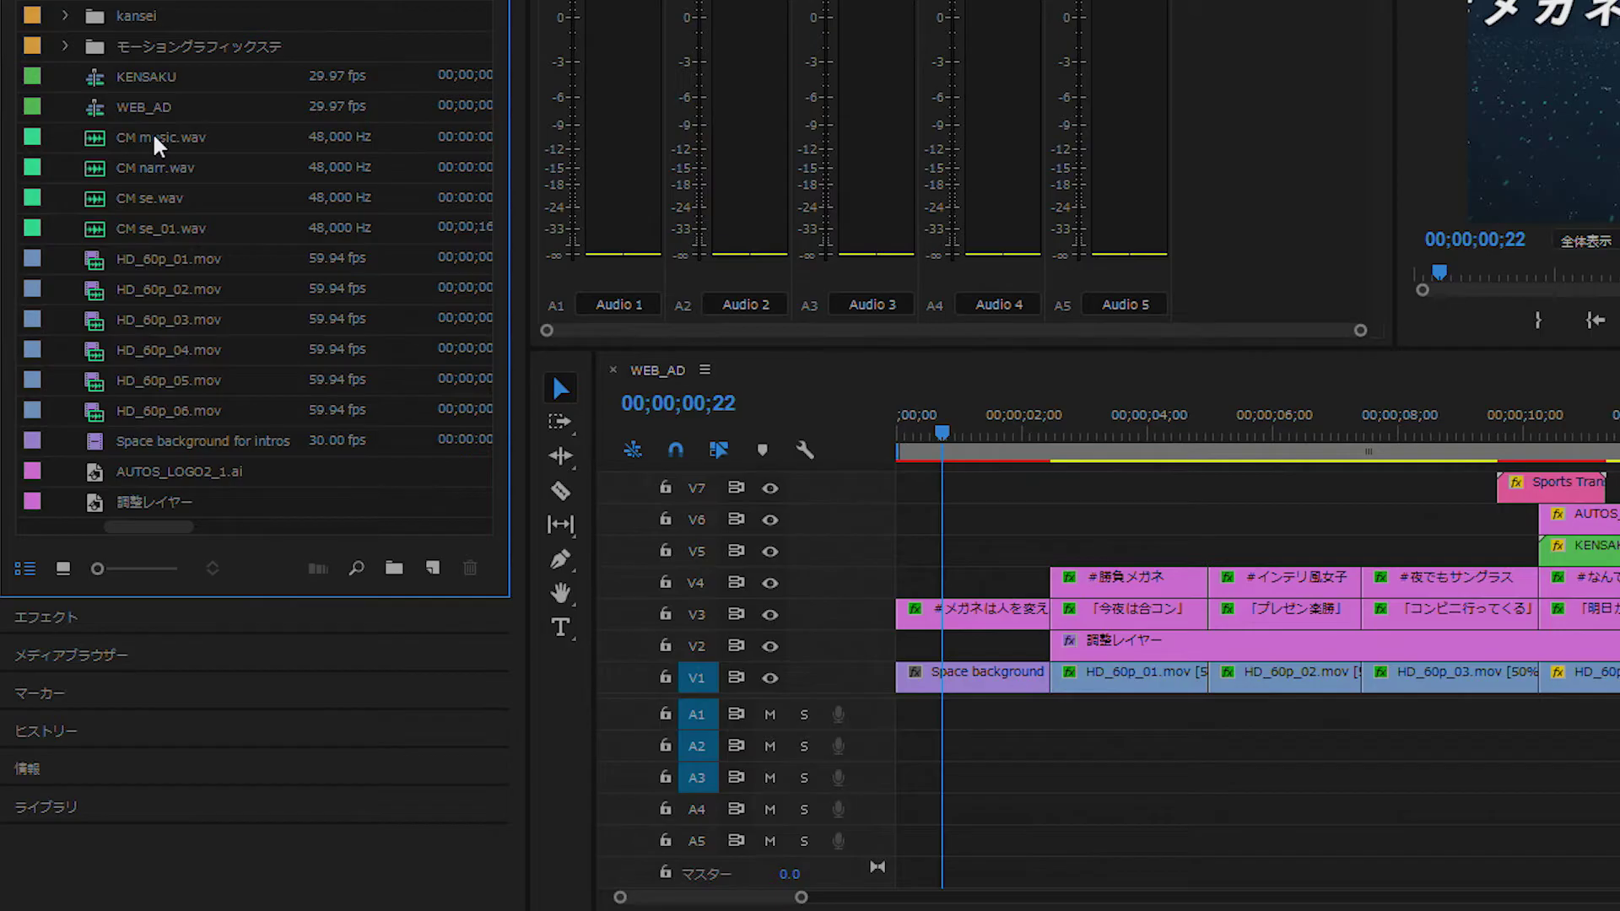
pyautogui.click(82, 337)
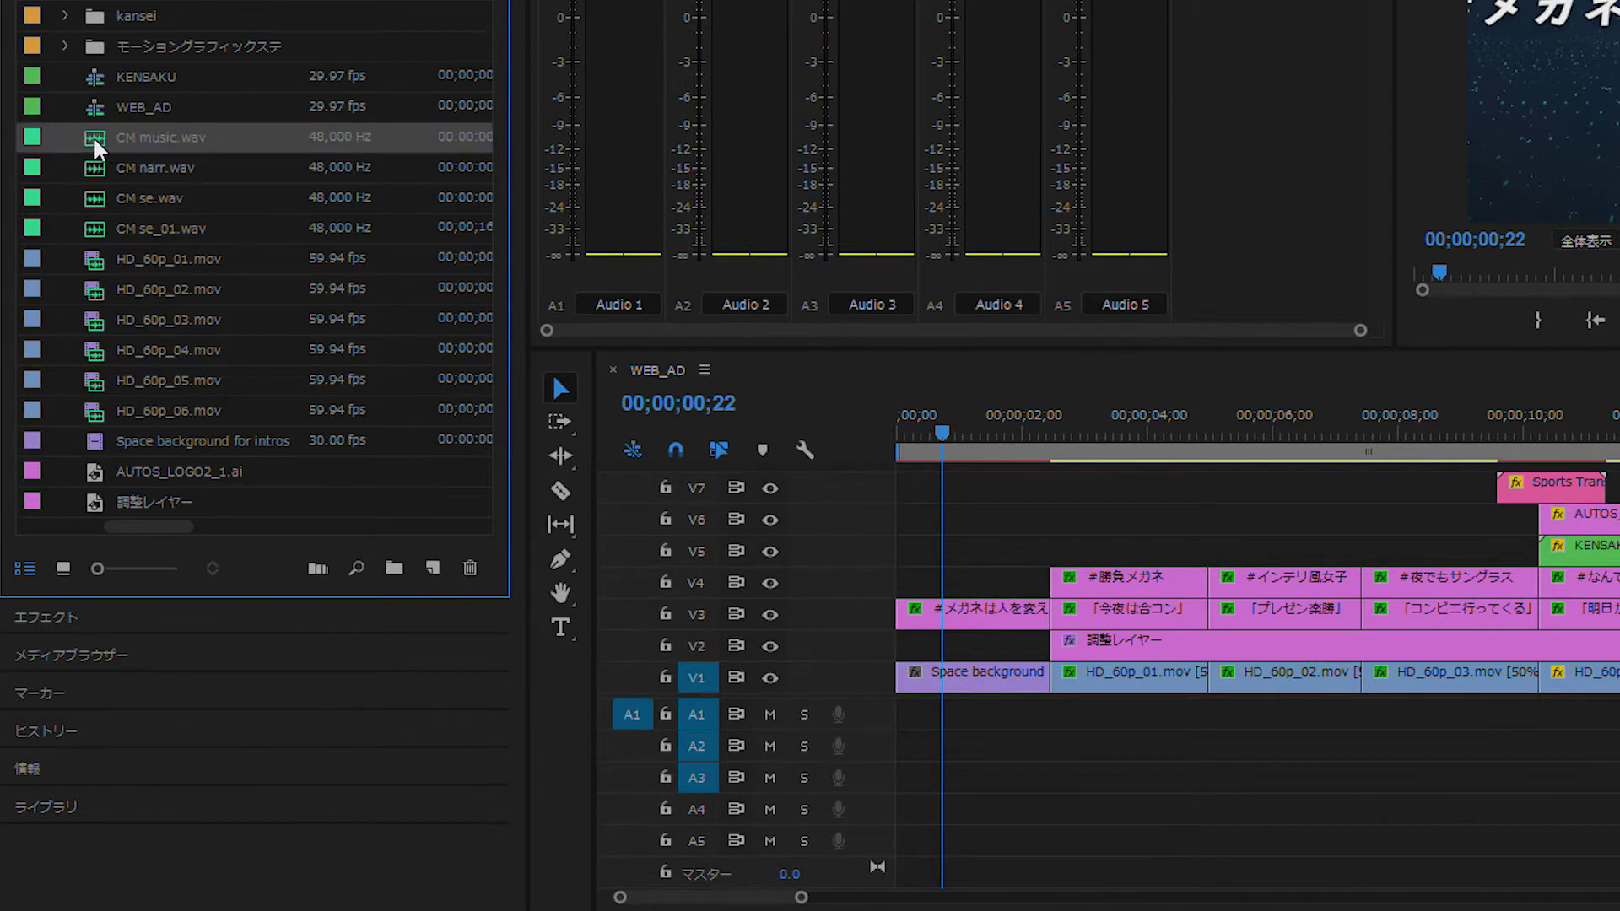
# Lay CM music.wav on A1 from 00;00;00;00 and play the sequence to preview it.
pyautogui.moveTo(94, 144)
pyautogui.mouseDown()
pyautogui.moveTo(900, 727)
pyautogui.moveTo(809, 765)
pyautogui.mouseUp()
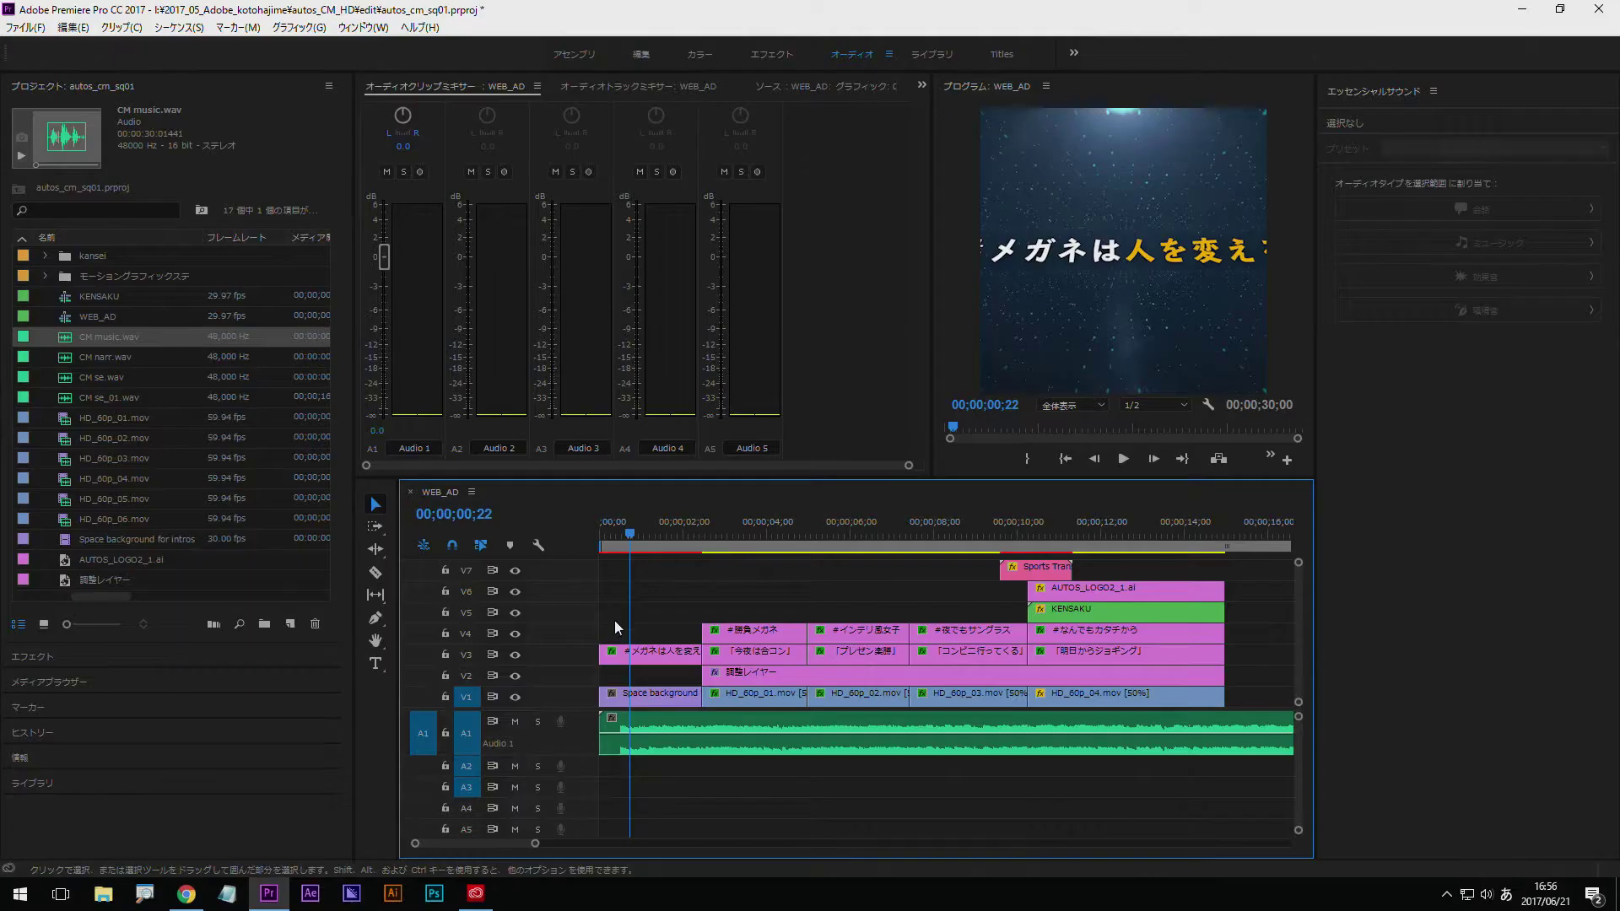
pyautogui.press('Home')
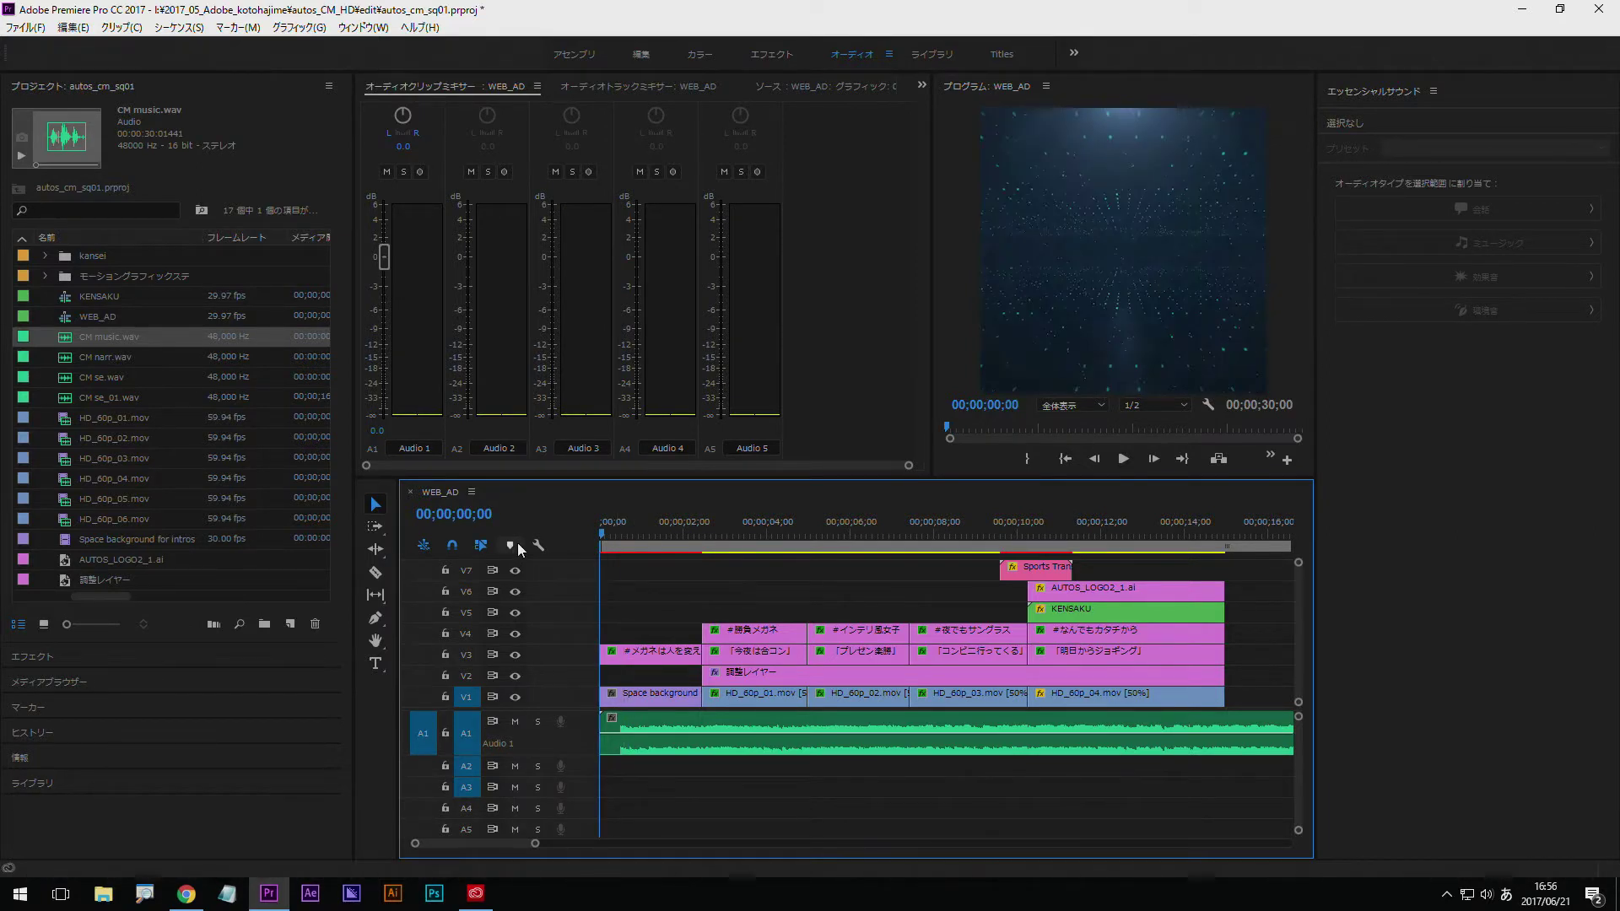
pyautogui.press('space')
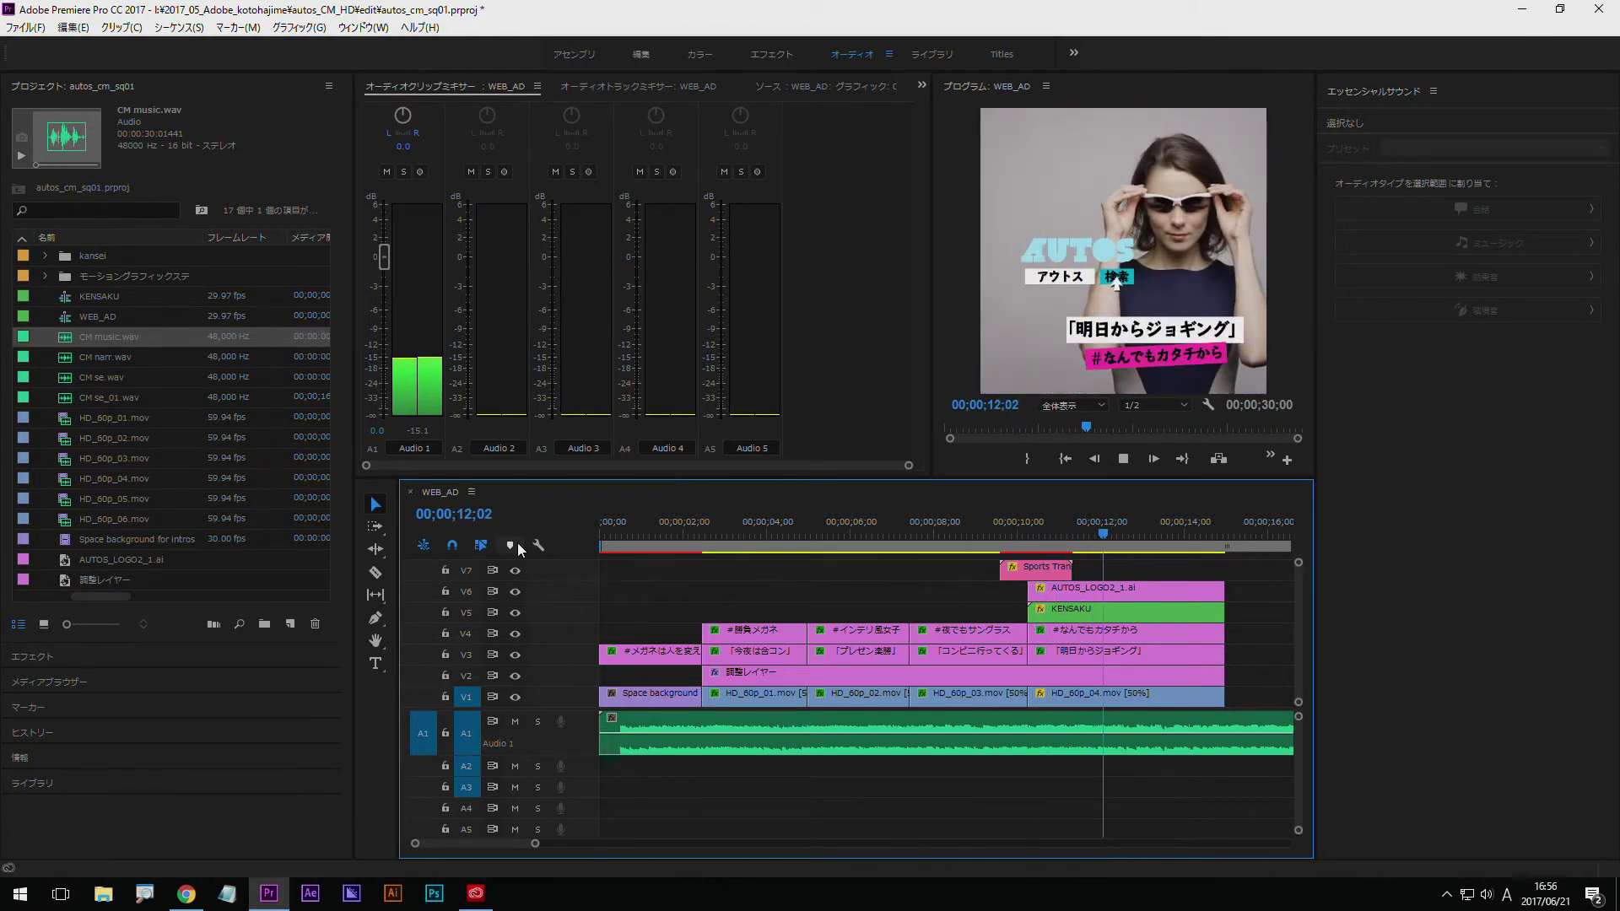
pyautogui.press('space')
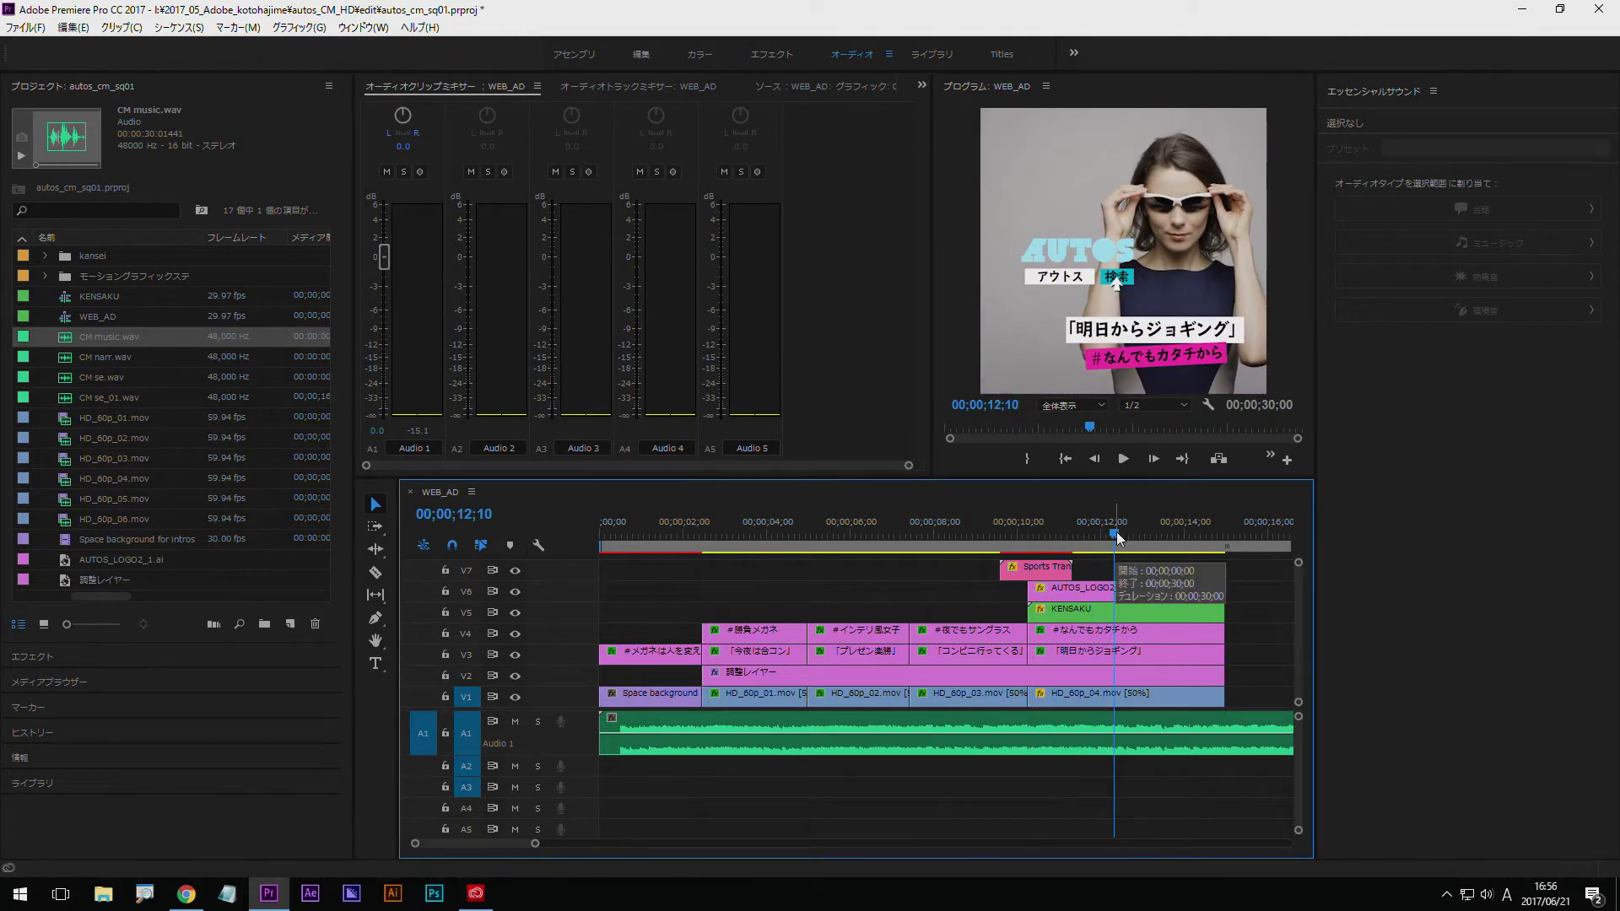
pyautogui.click(1119, 534)
pyautogui.press('c')
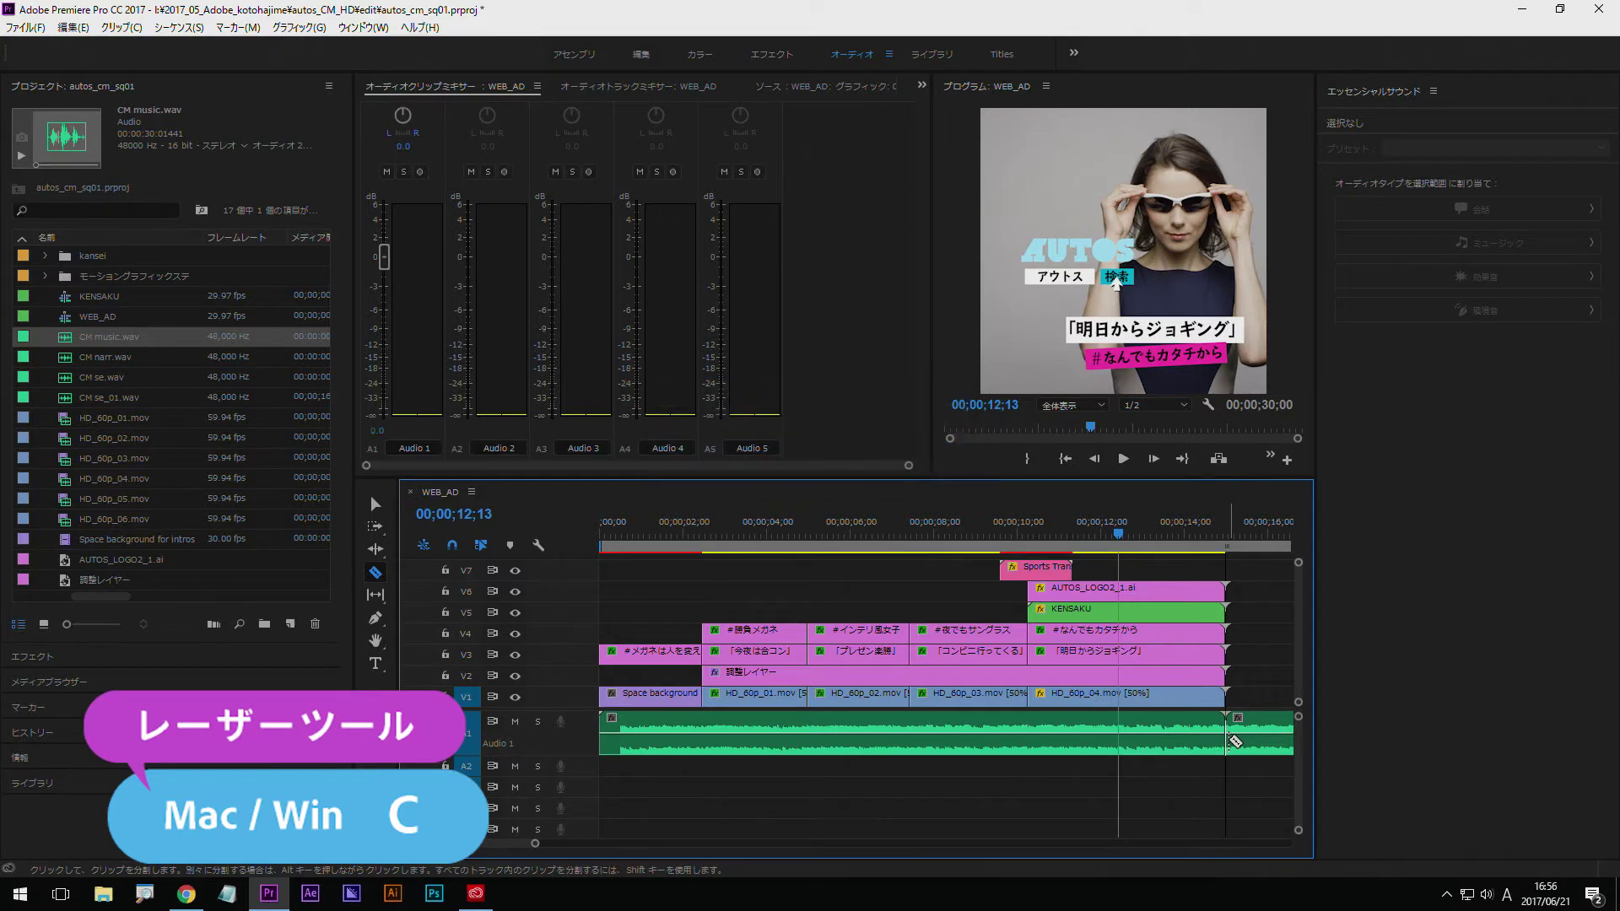
# Delete the part of the music clip after the cut on A1.
pyautogui.press('v')
pyautogui.click(1247, 726)
pyautogui.press('Delete')
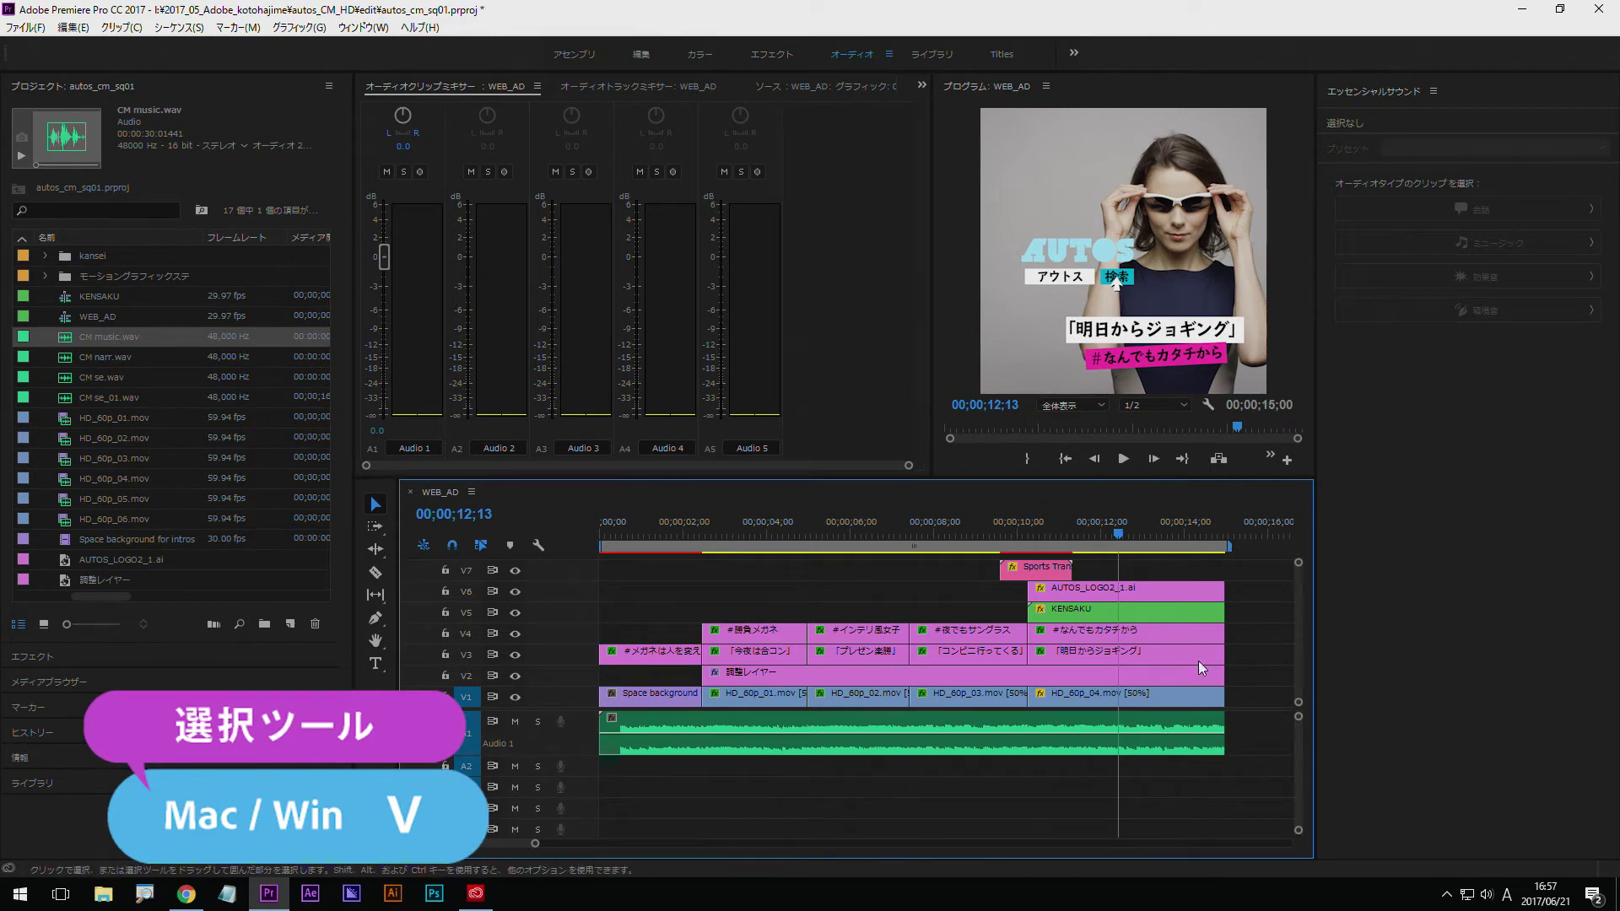
# Trim CM music.wav's end back to 00;00;14;15, just before the video's 15;00 end.
pyautogui.click(1164, 535)
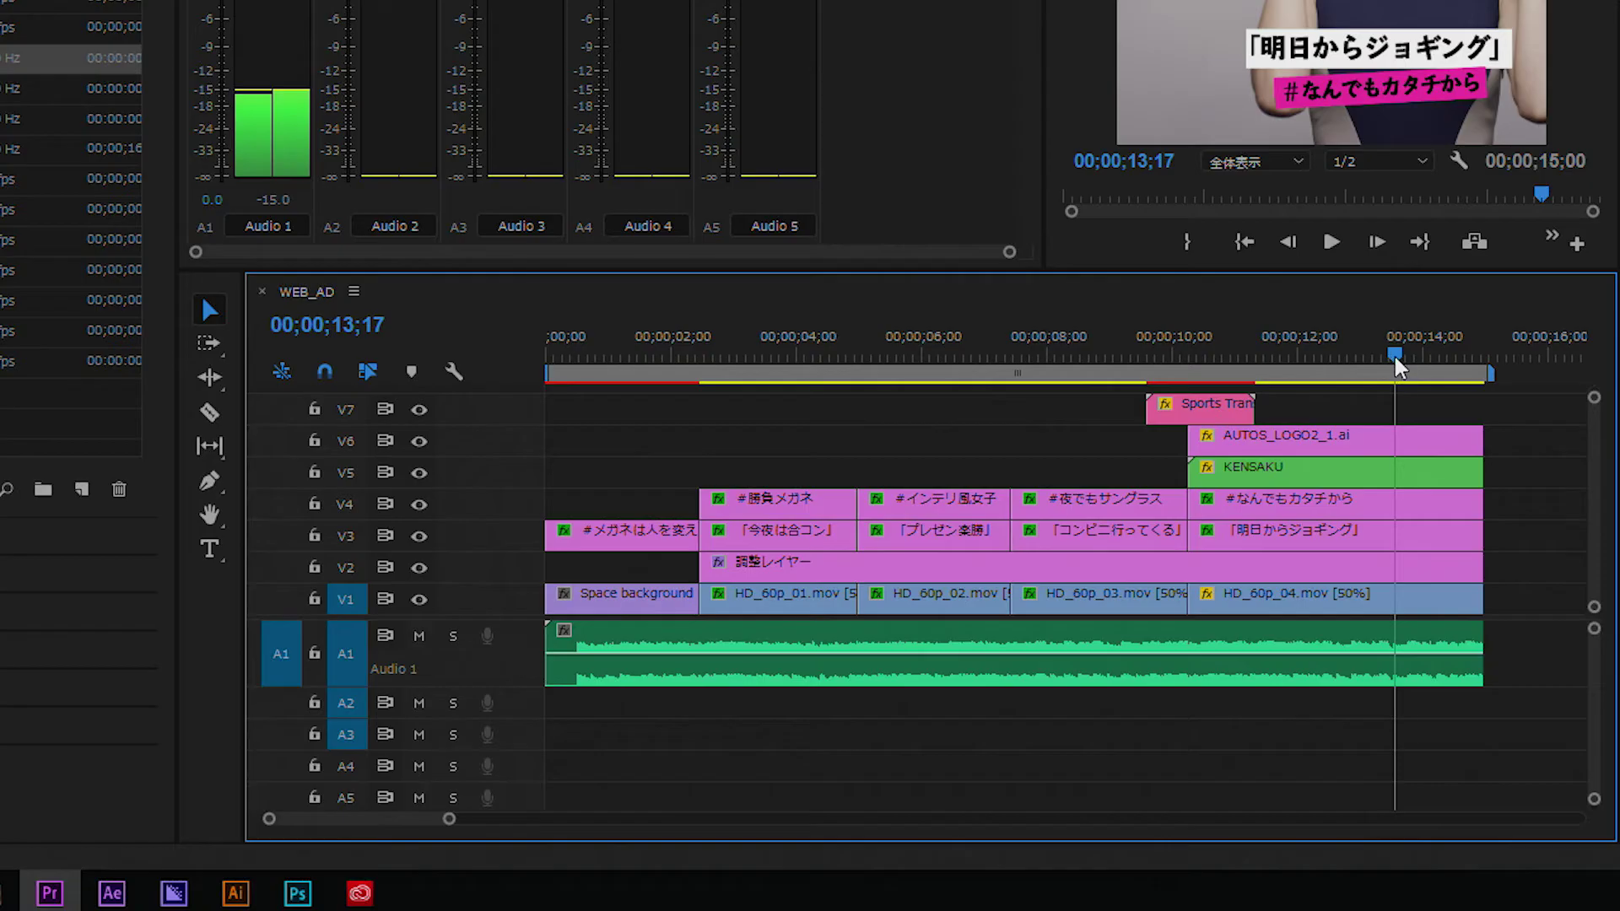
pyautogui.moveTo(1394, 362); pyautogui.dragTo(1424, 369)
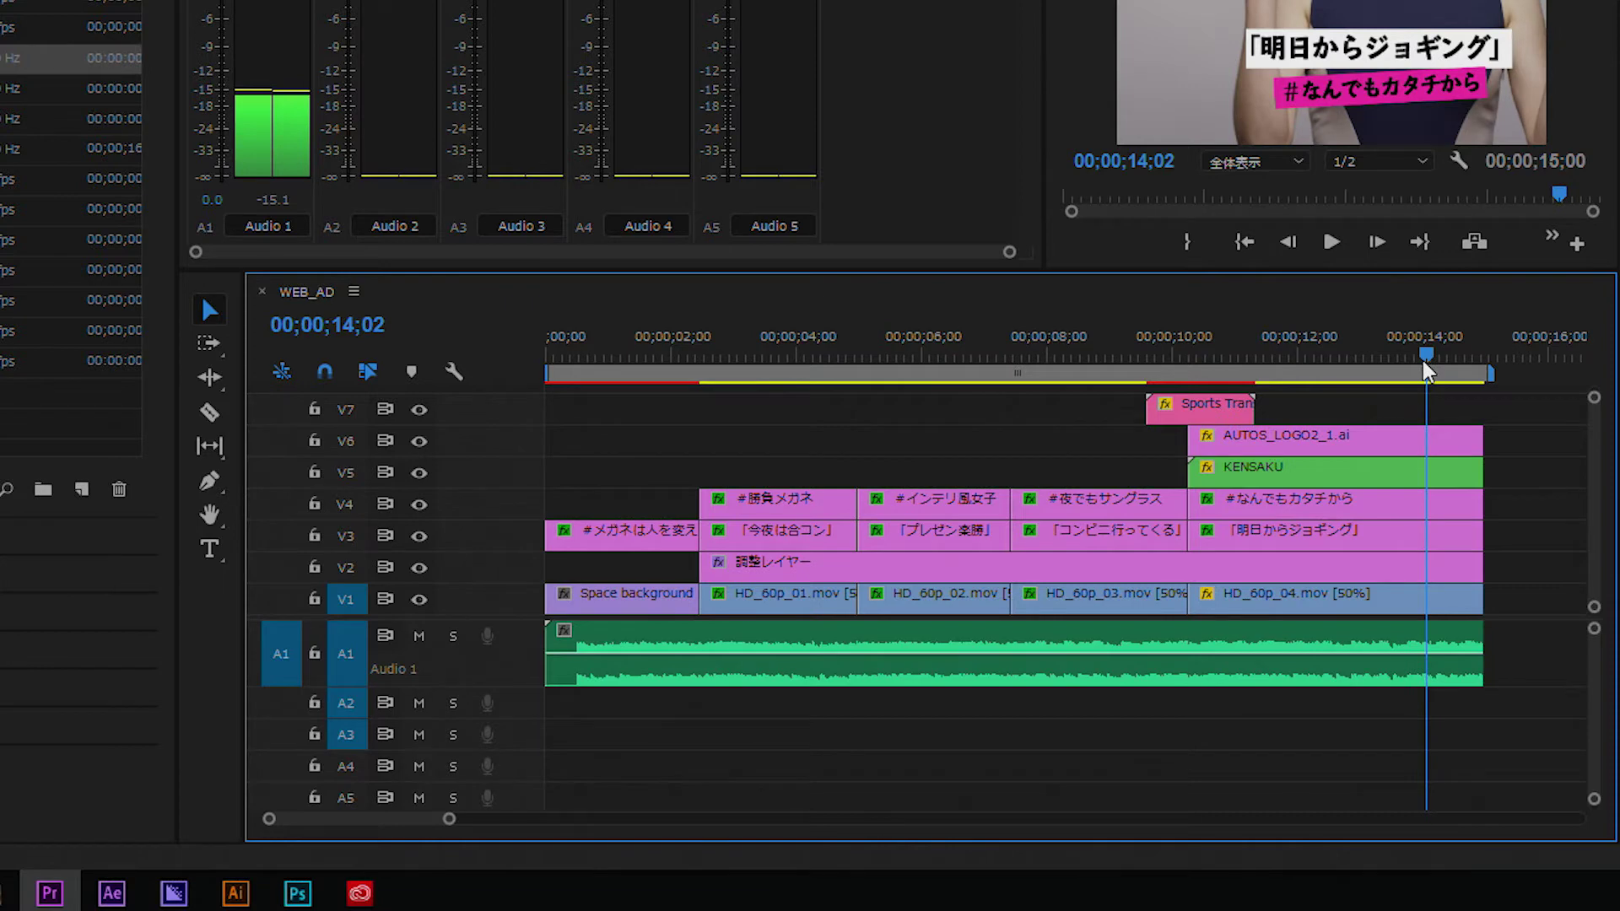
pyautogui.moveTo(1425, 370); pyautogui.dragTo(1470, 363)
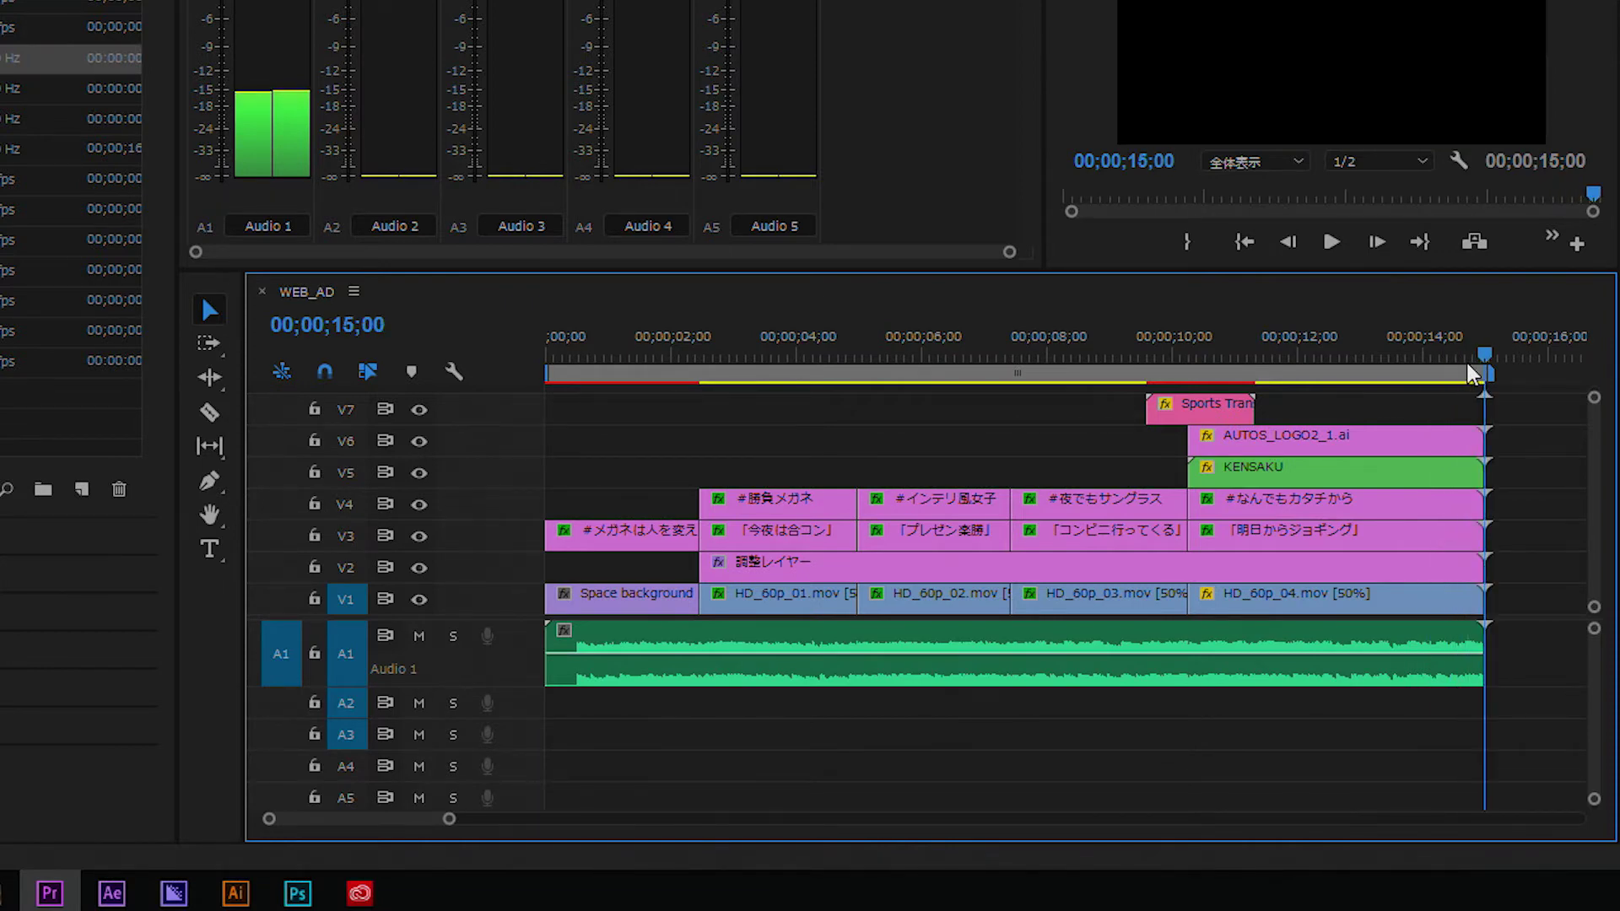
pyautogui.press('Left')
pyautogui.press('Left')
pyautogui.press('Left')
pyautogui.press('Left')
pyautogui.press('Left')
pyautogui.press('Left')
pyautogui.press('Left')
pyautogui.press('Left')
pyautogui.press('Left')
pyautogui.press('Left')
pyautogui.press('Left')
pyautogui.press('Left')
pyautogui.press('Left')
pyautogui.press('Left')
pyautogui.moveTo(1475, 643); pyautogui.dragTo(1455, 648)
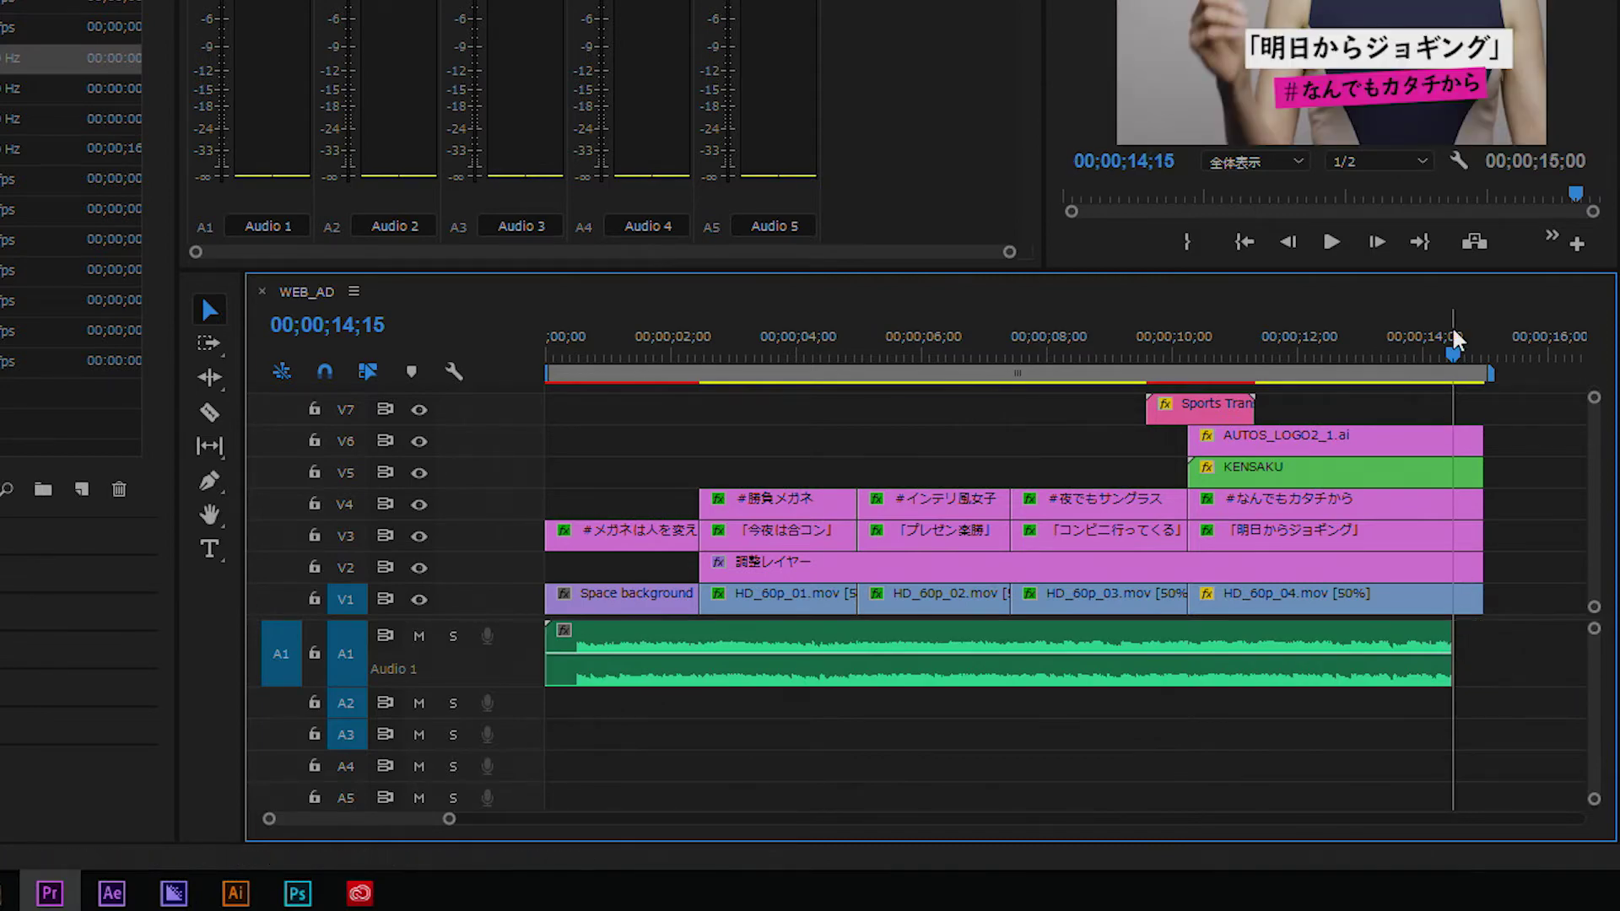
pyautogui.moveTo(1453, 350); pyautogui.dragTo(1469, 353)
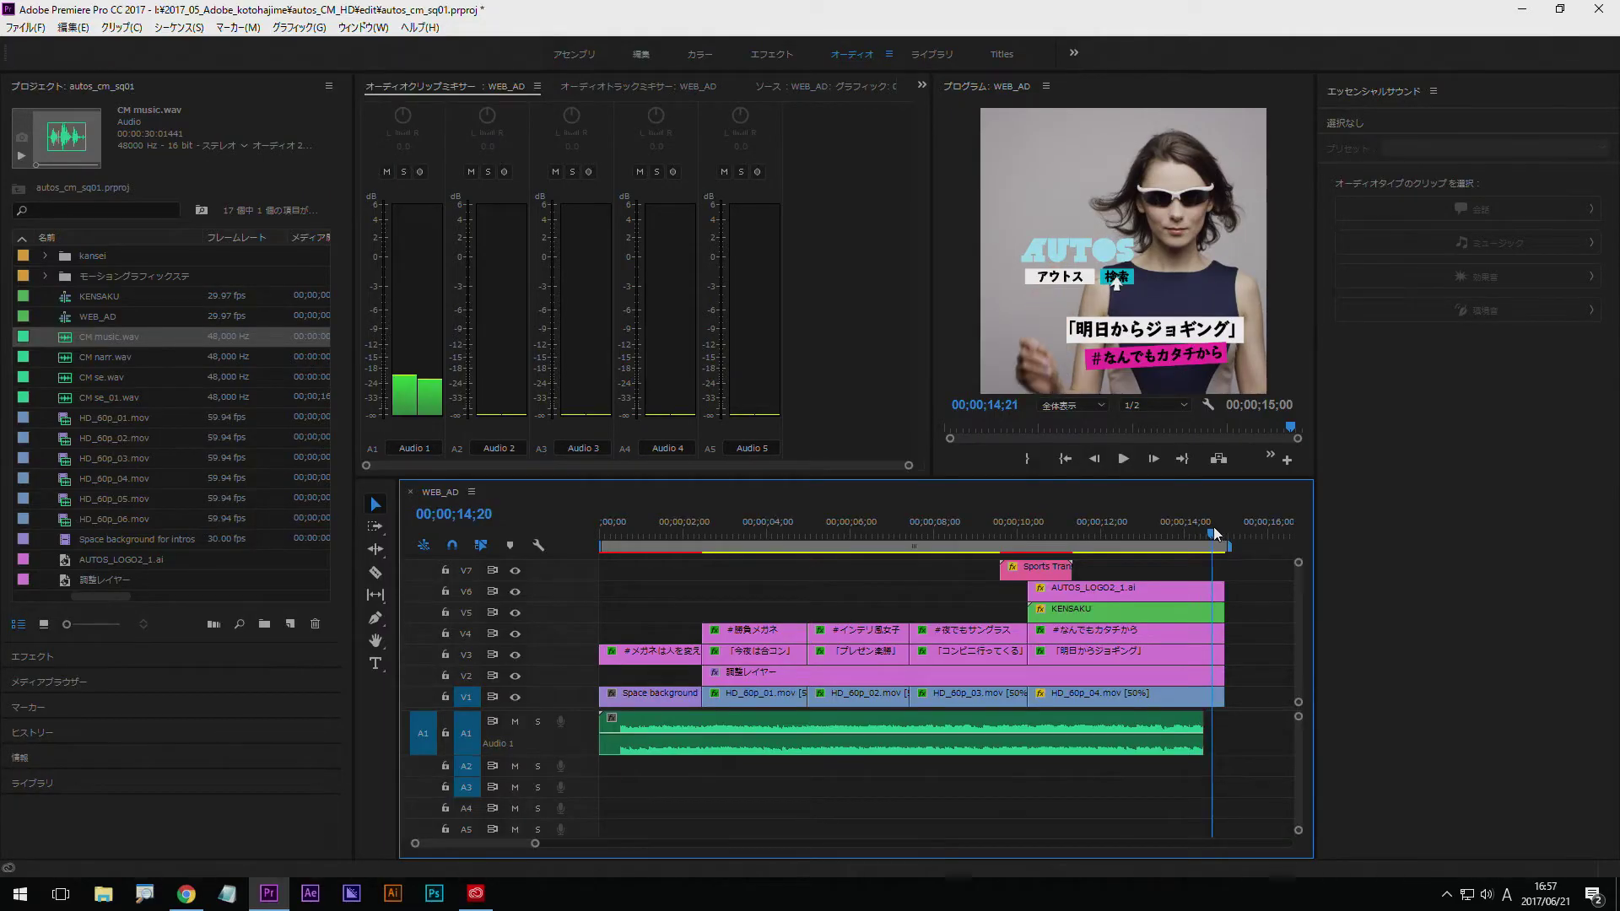
pyautogui.moveTo(1215, 533); pyautogui.dragTo(1211, 534)
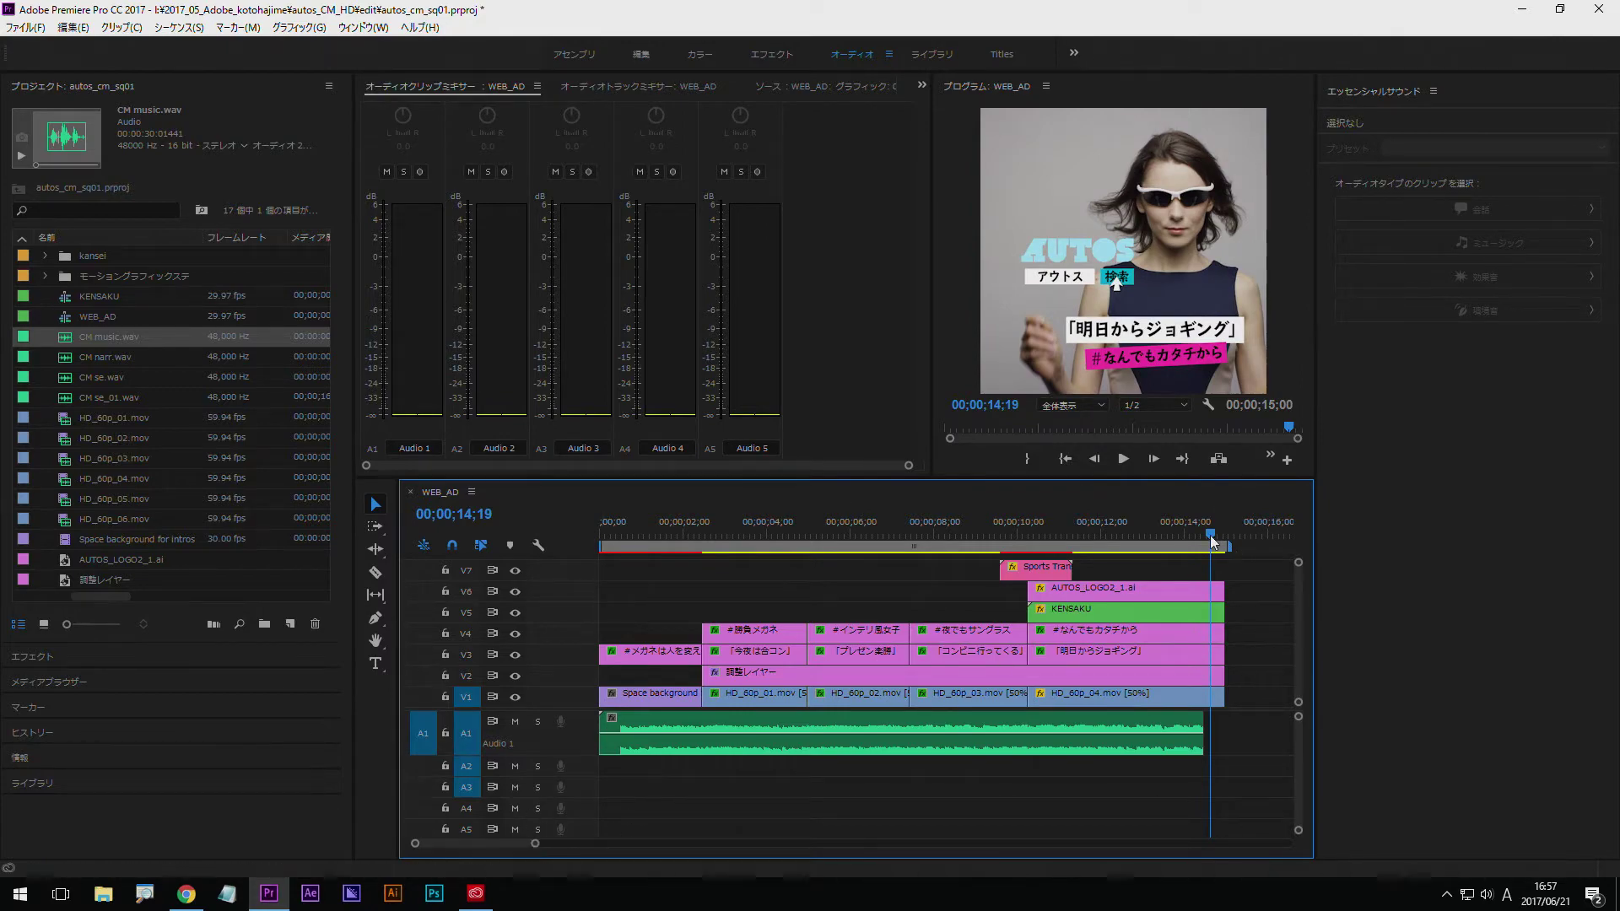
pyautogui.moveTo(1212, 541); pyautogui.dragTo(1168, 540)
# Show the music clip's volume level keyframes and make track A1 taller.
pyautogui.click(1083, 727)
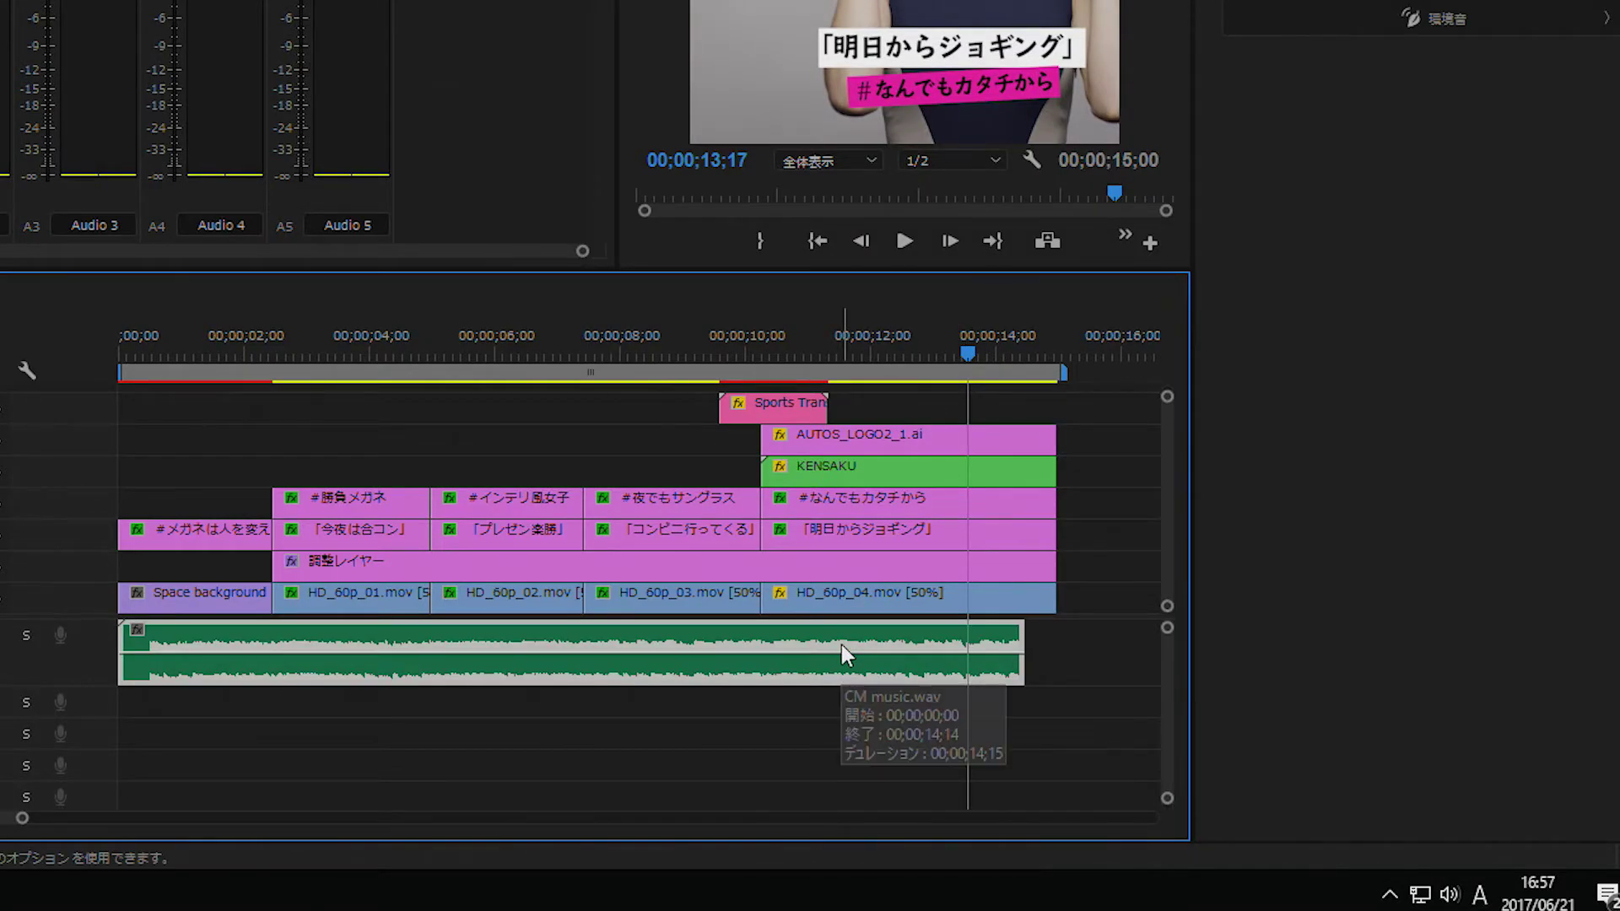
pyautogui.rightClick(842, 647)
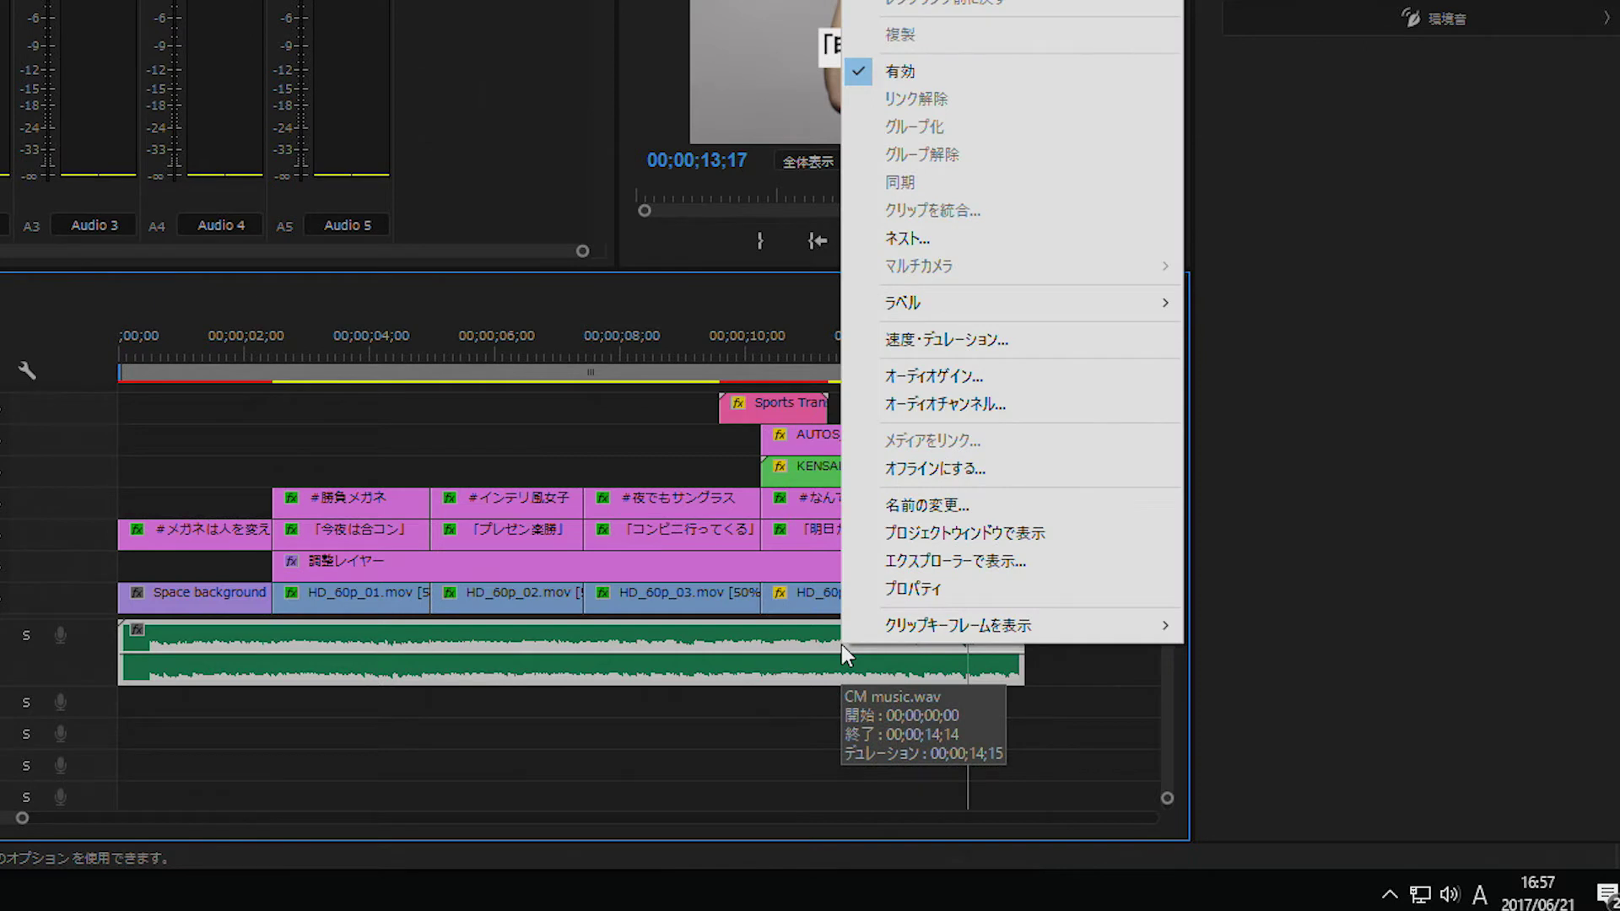
pyautogui.moveTo(890, 631)
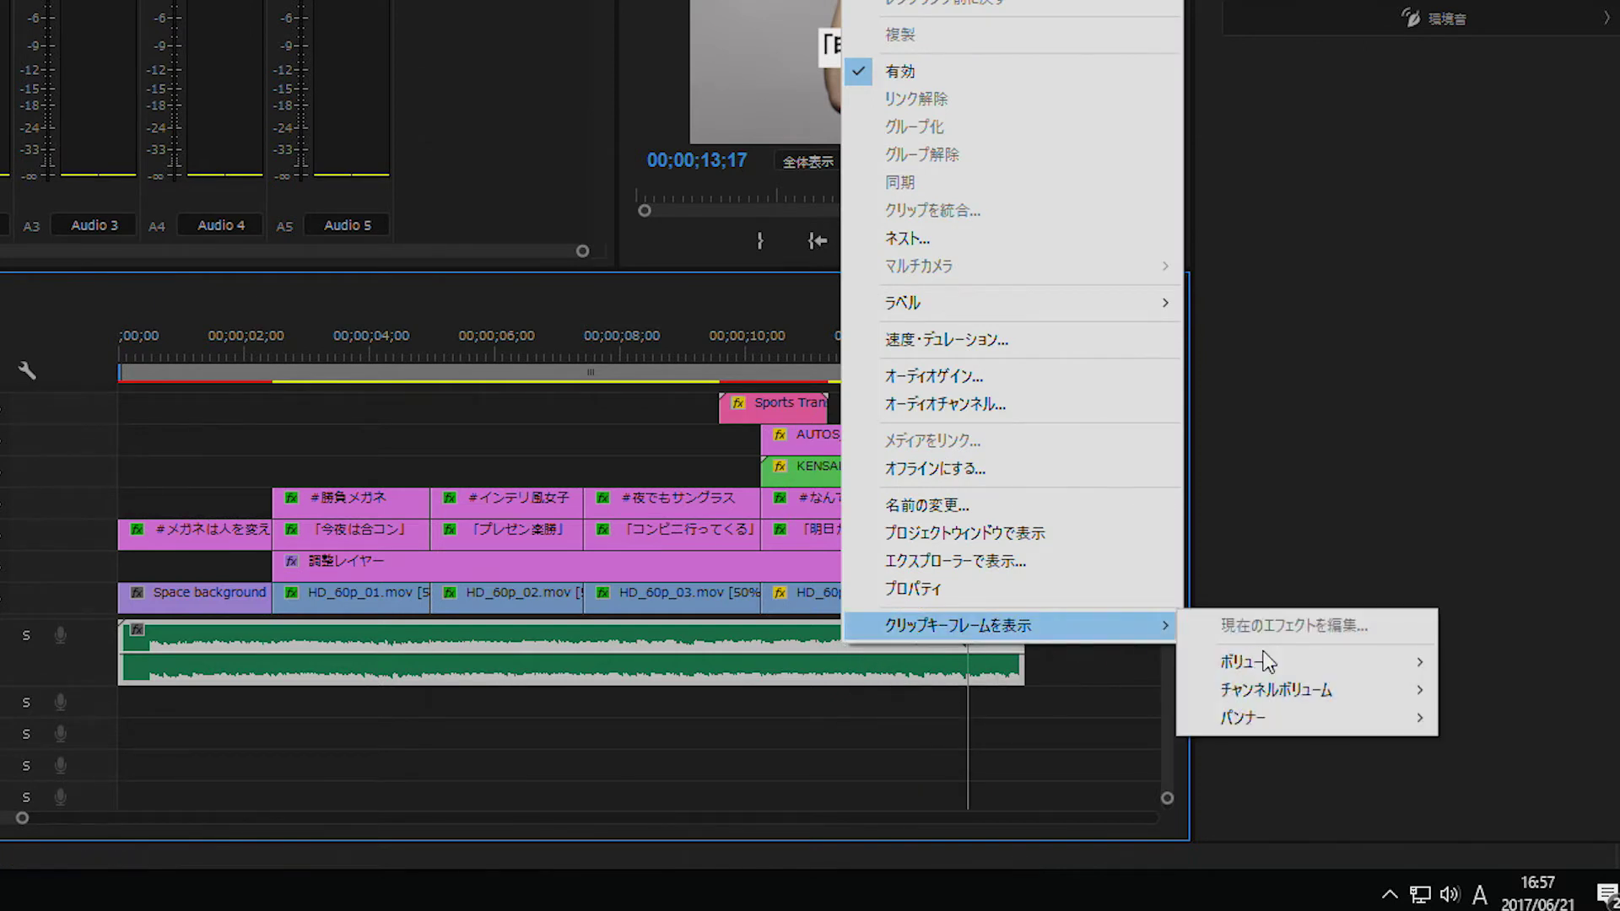
pyautogui.moveTo(1270, 660)
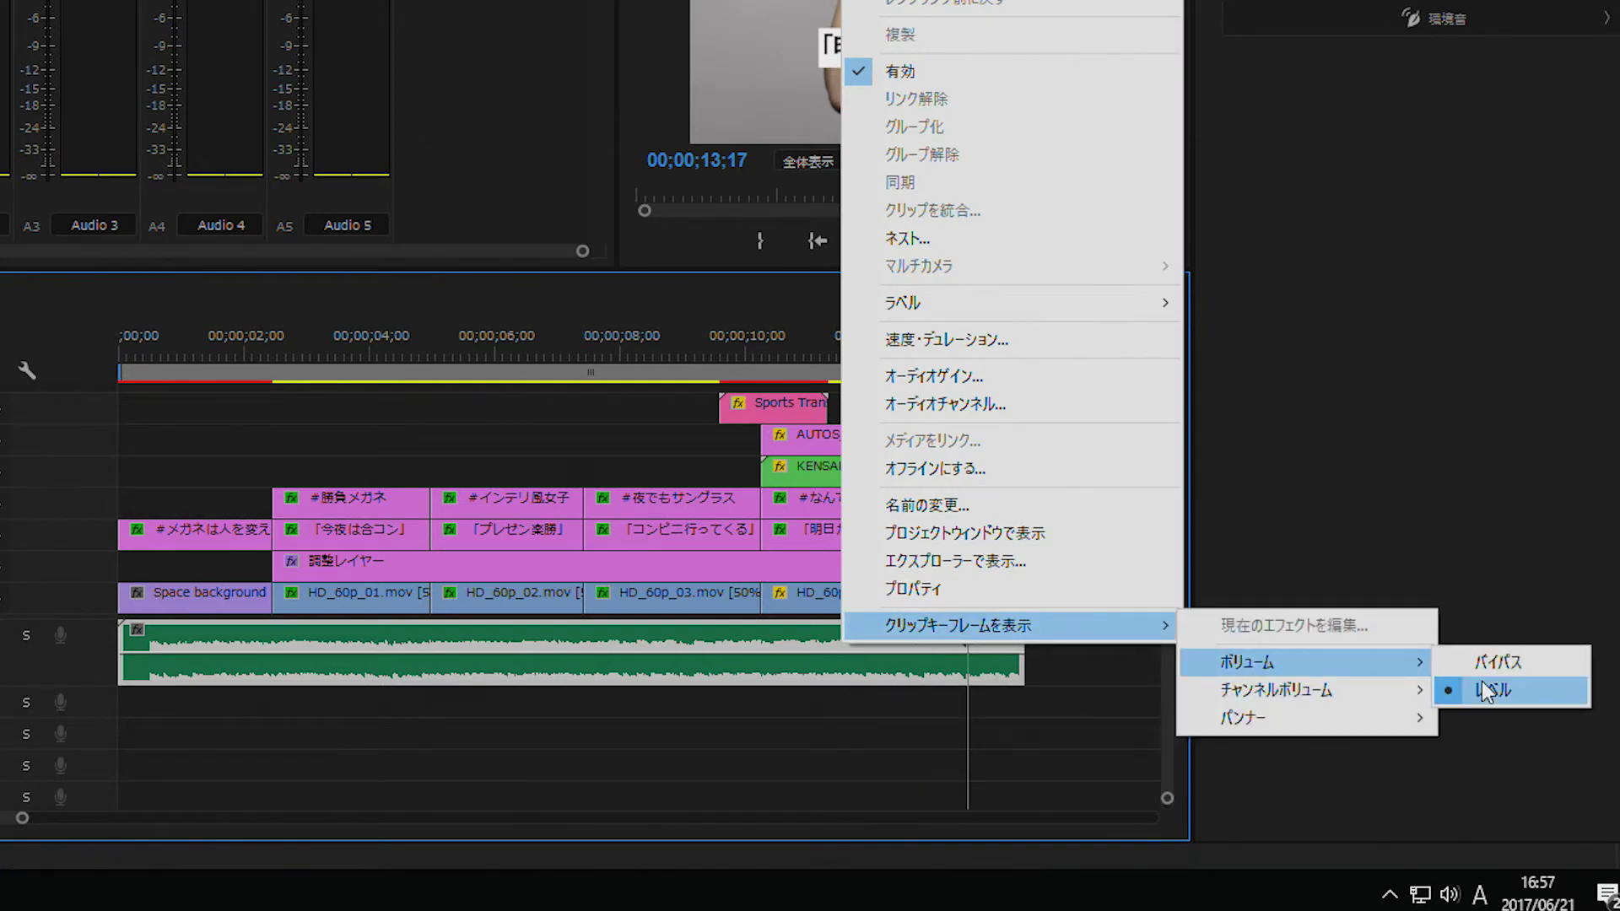
pyautogui.click(1482, 685)
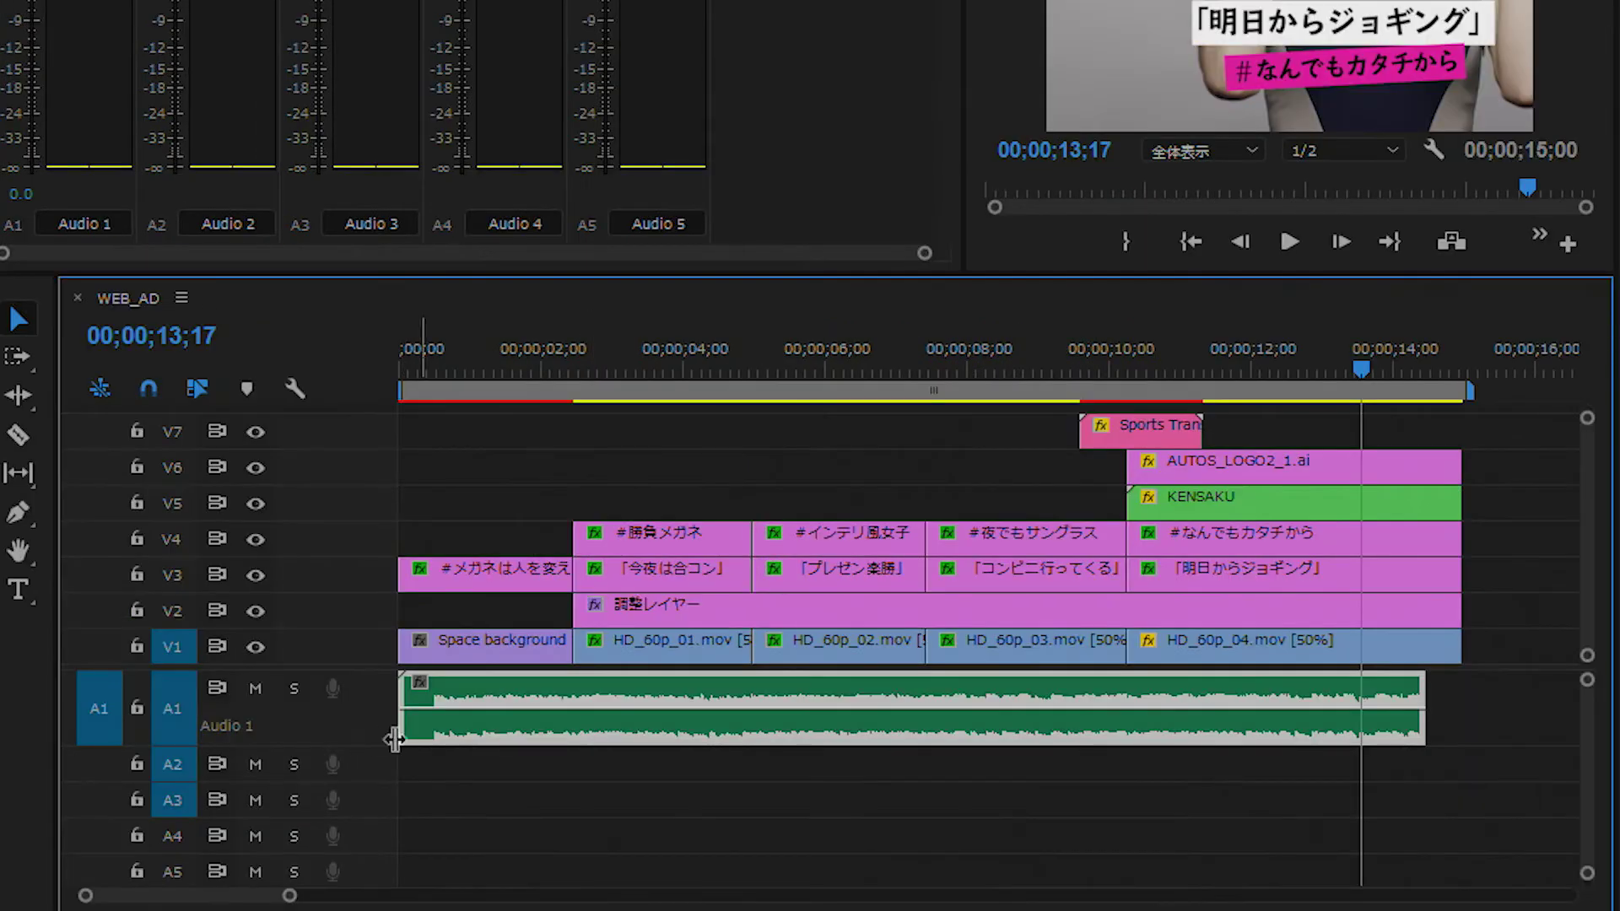
pyautogui.moveTo(344, 744); pyautogui.dragTo(338, 785)
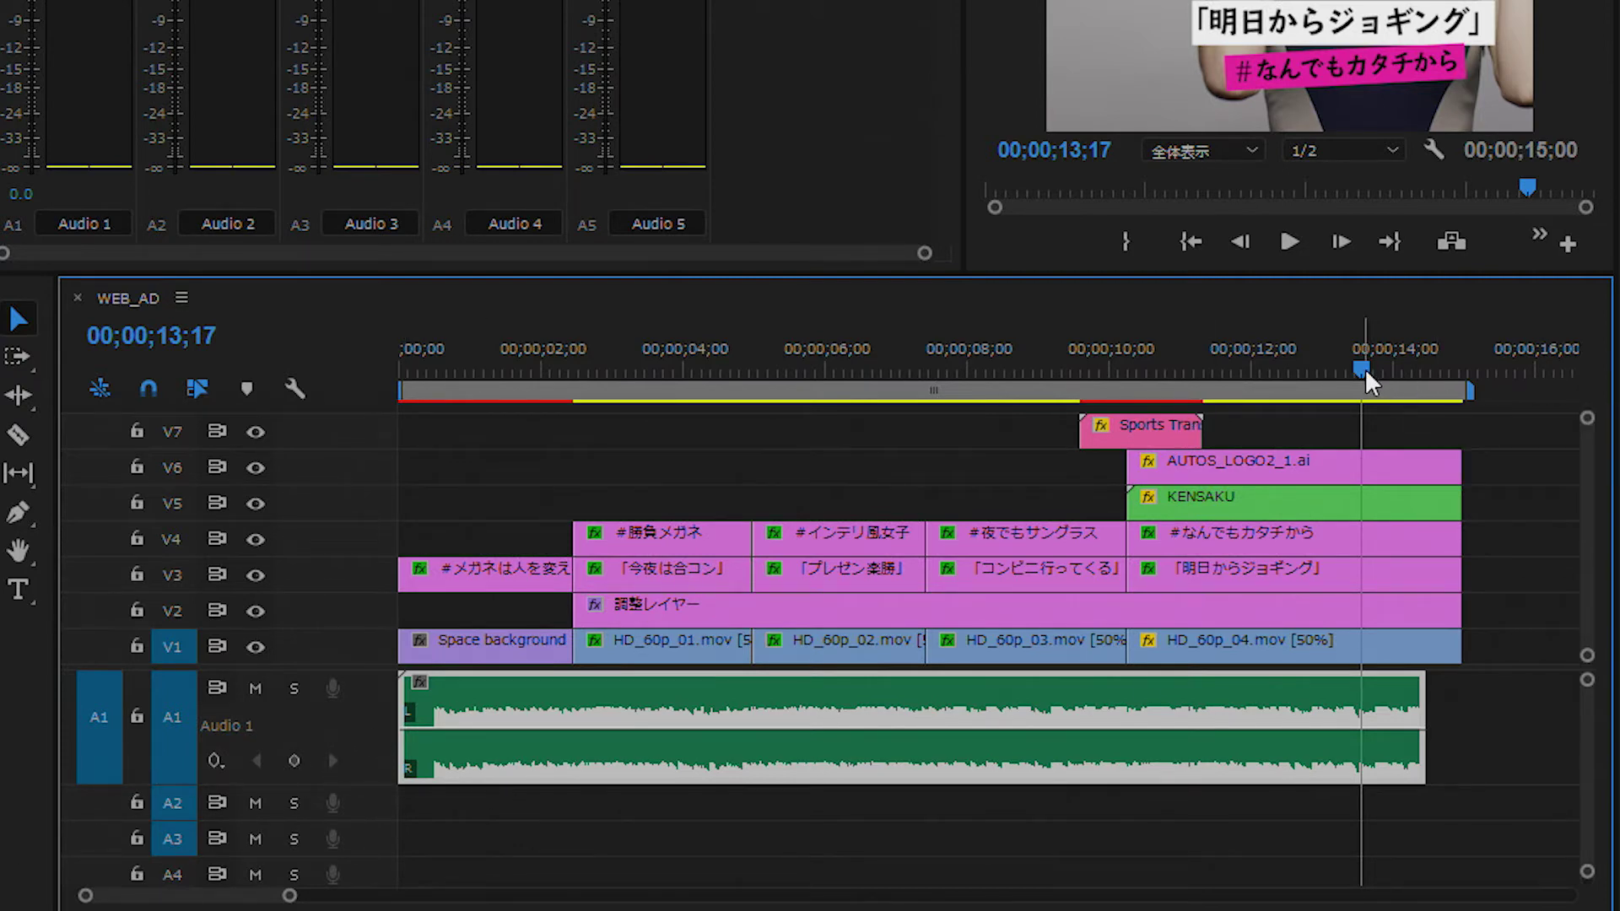
# Add a volume keyframe at 13;14 and pull the clip-end keyframe down to -∞ dB.
pyautogui.moveTo(1367, 377); pyautogui.dragTo(1357, 377)
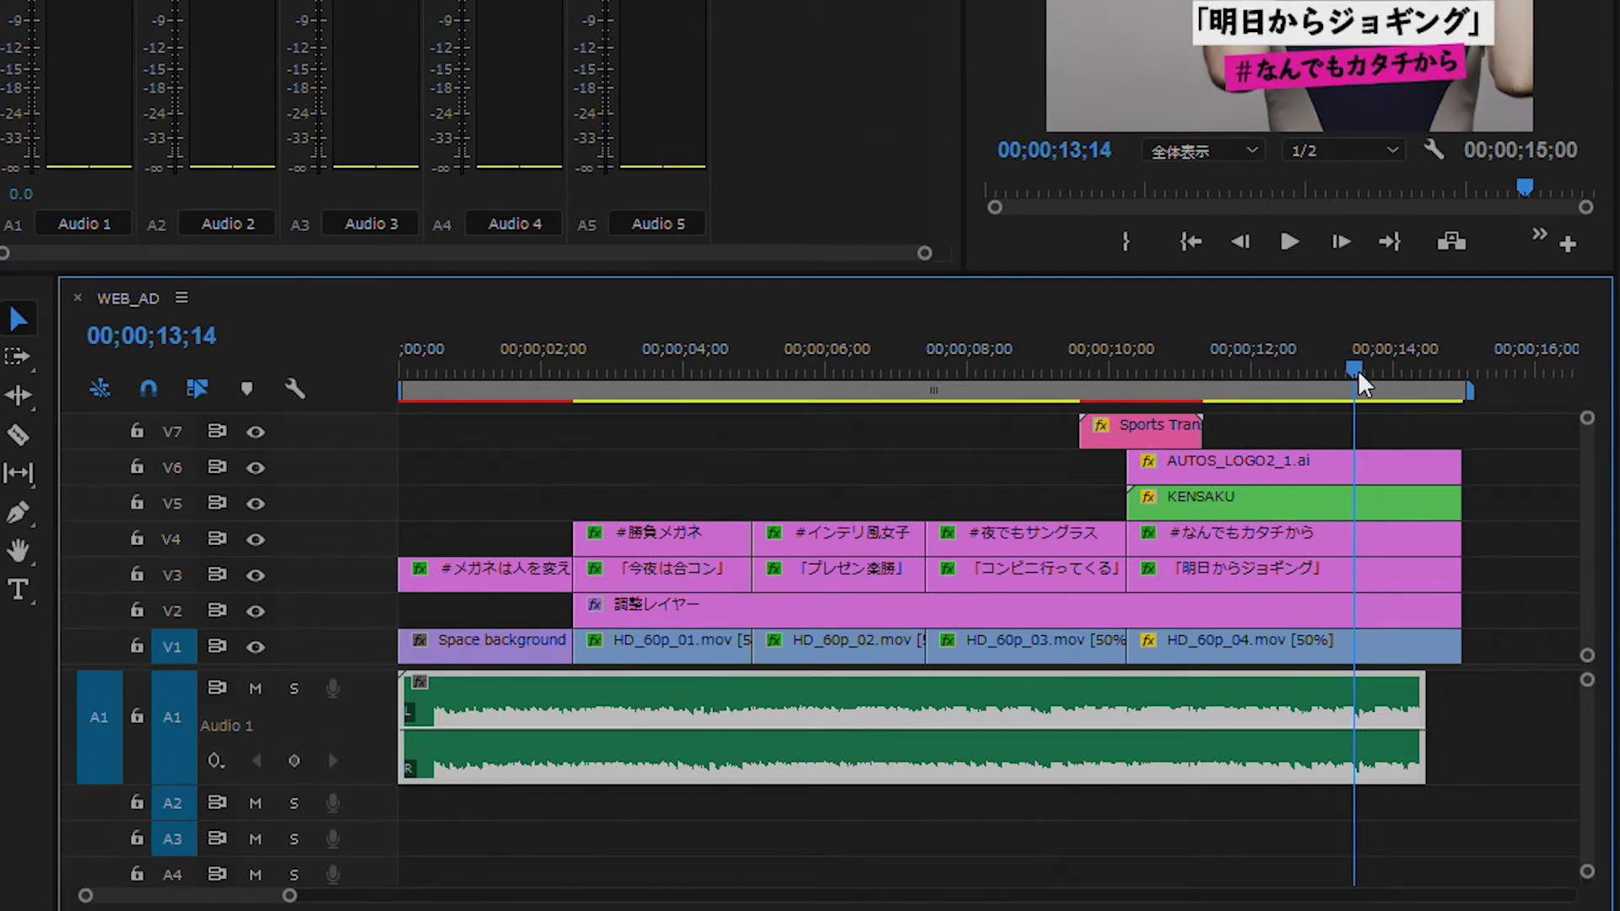
pyautogui.click(294, 761)
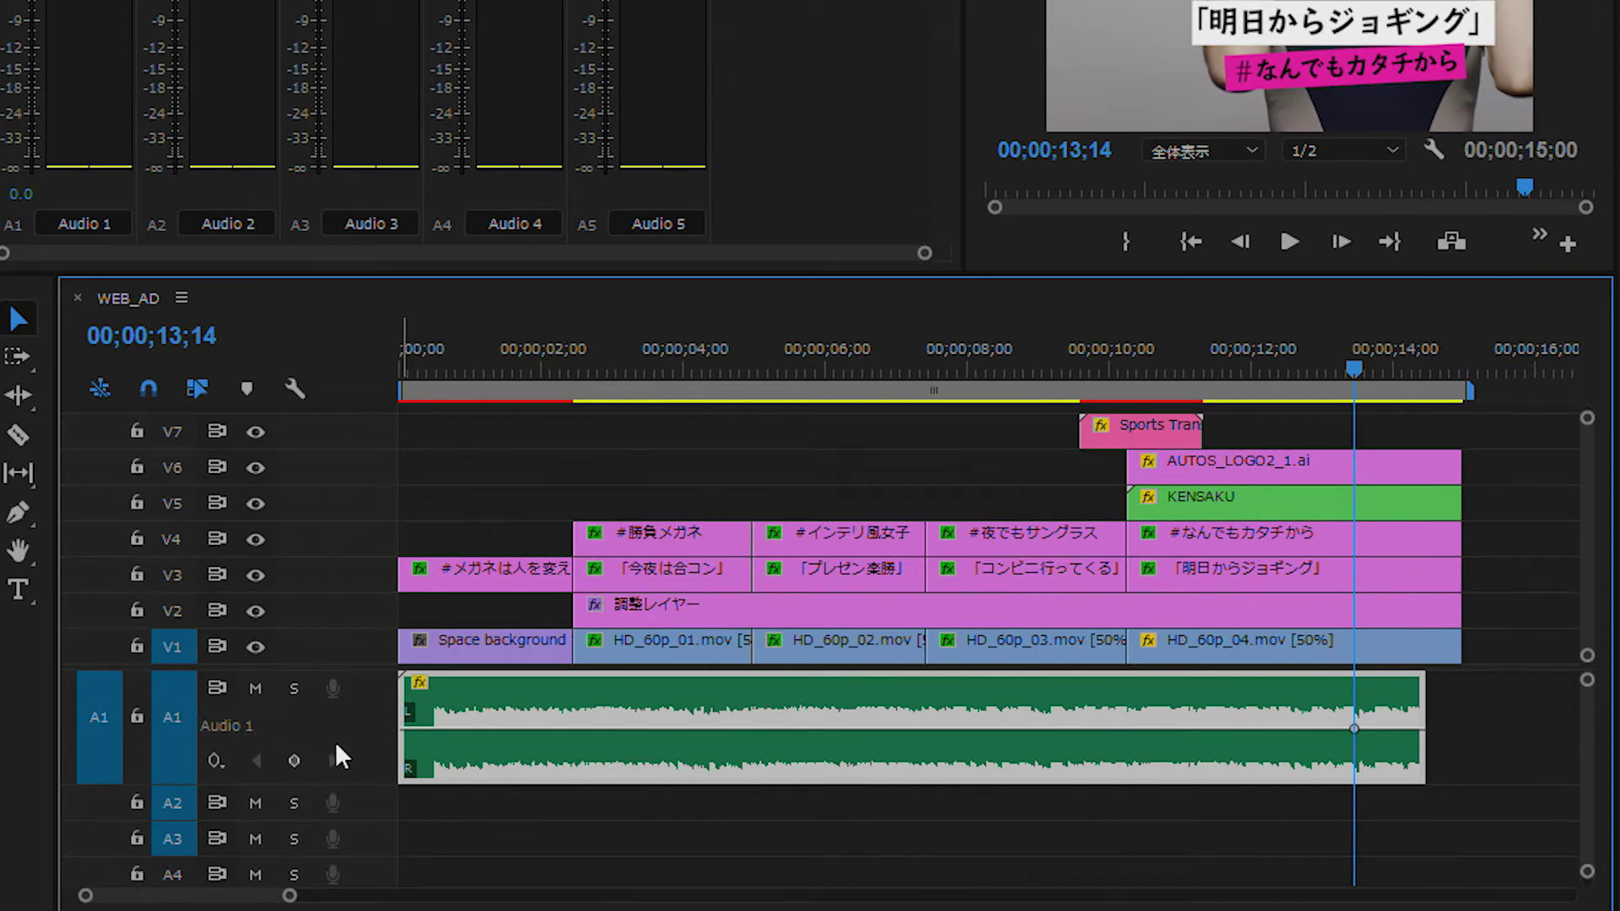
pyautogui.moveTo(1366, 364); pyautogui.dragTo(1418, 368)
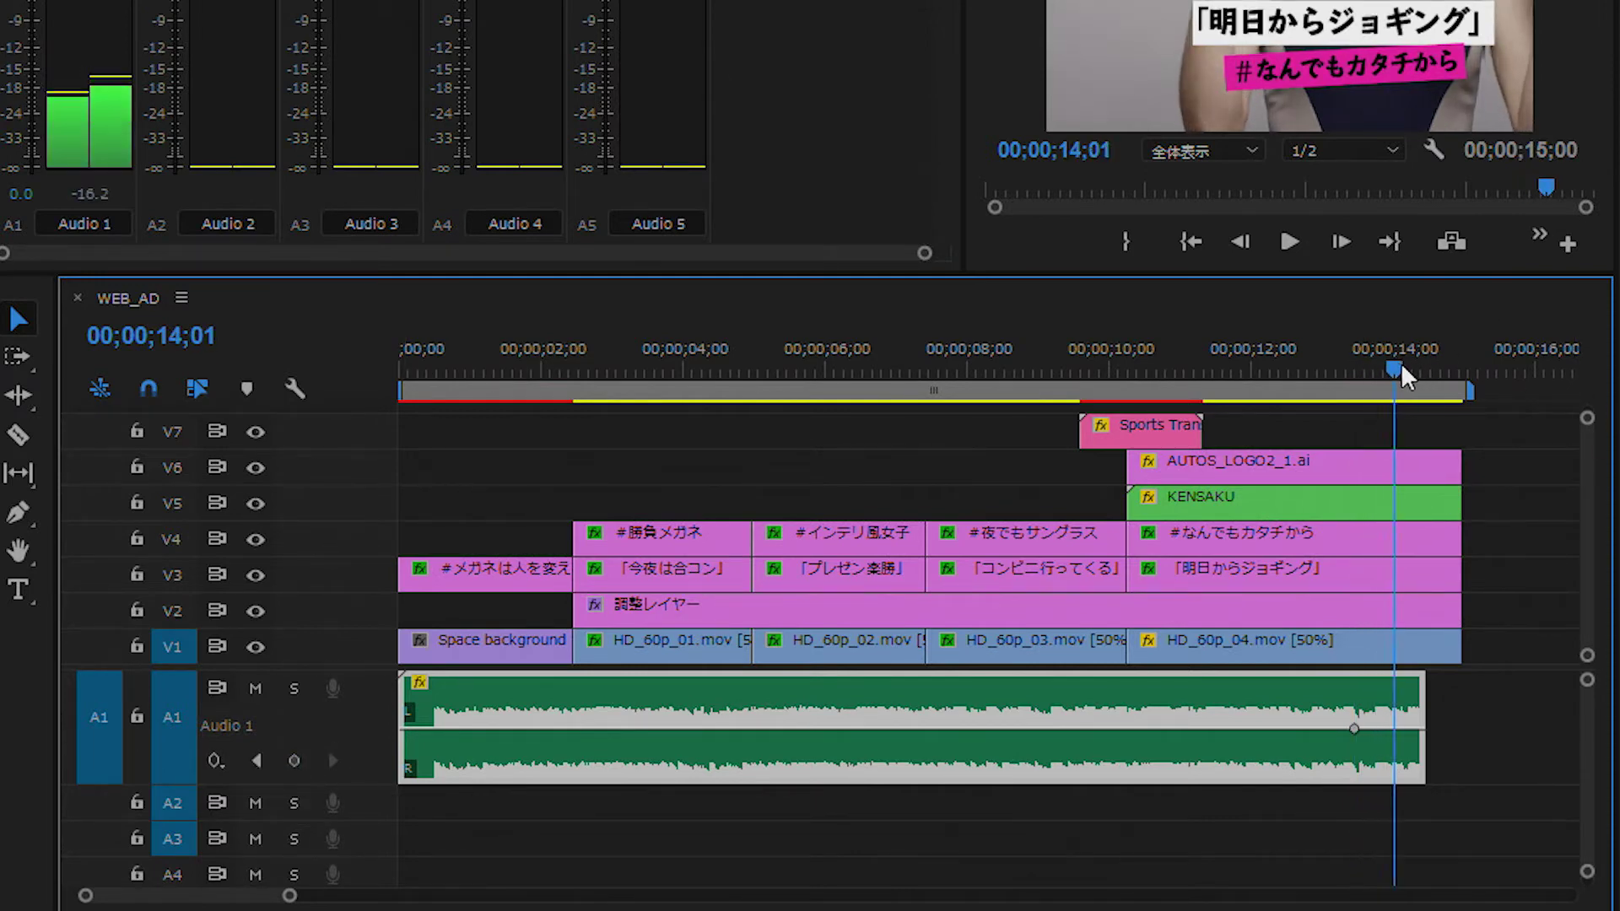
pyautogui.moveTo(1416, 363); pyautogui.dragTo(1418, 363)
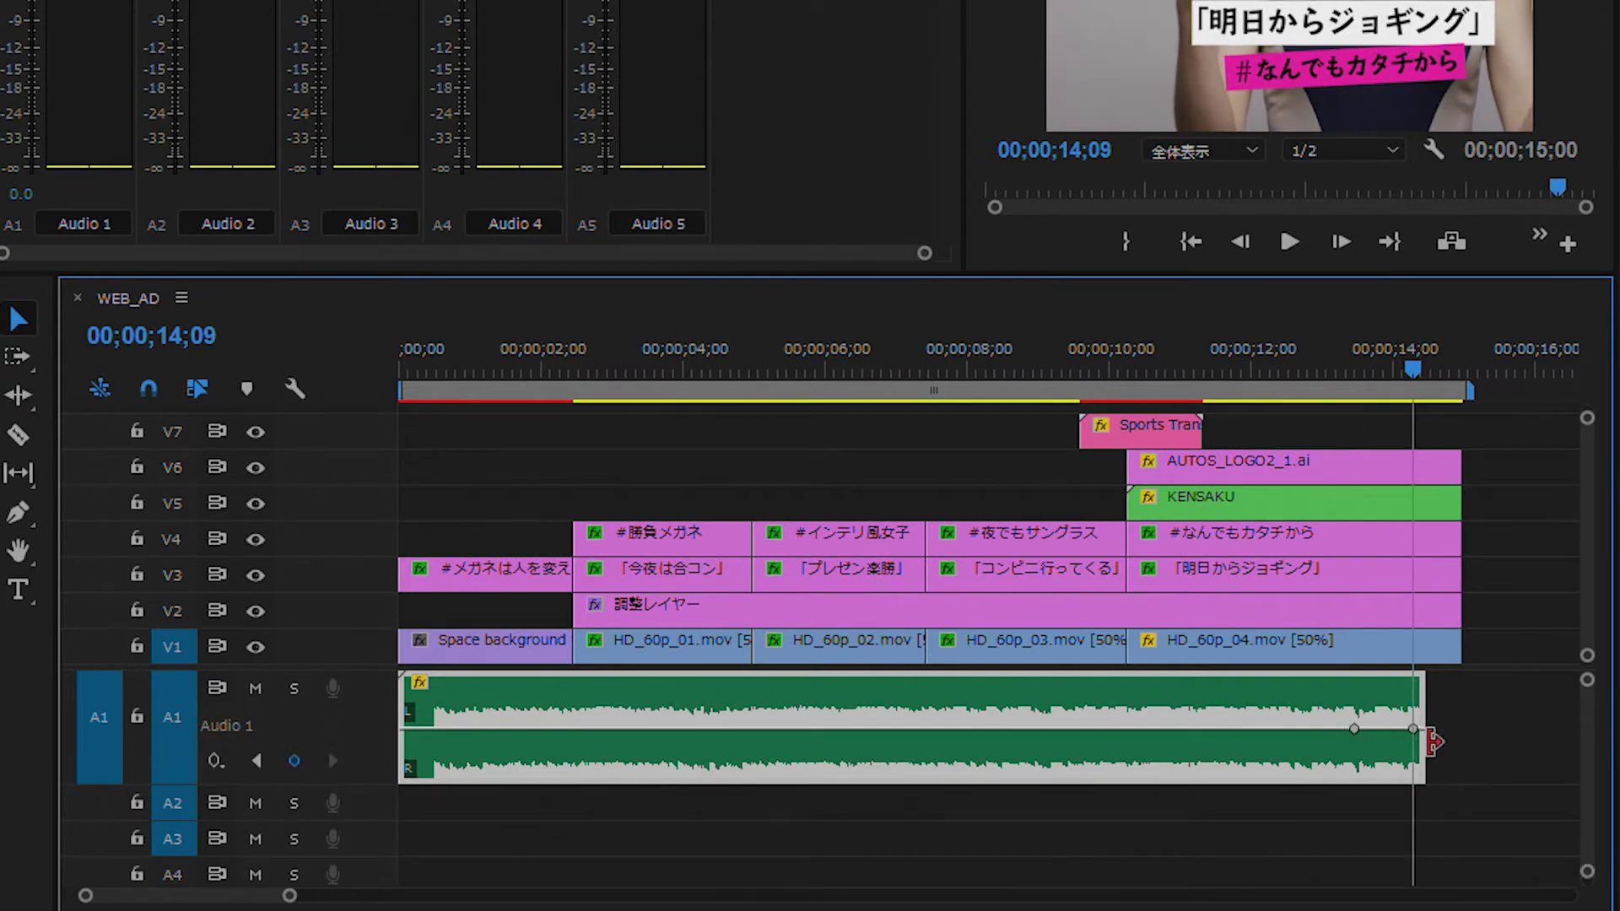
pyautogui.moveTo(1413, 730); pyautogui.dragTo(1418, 773)
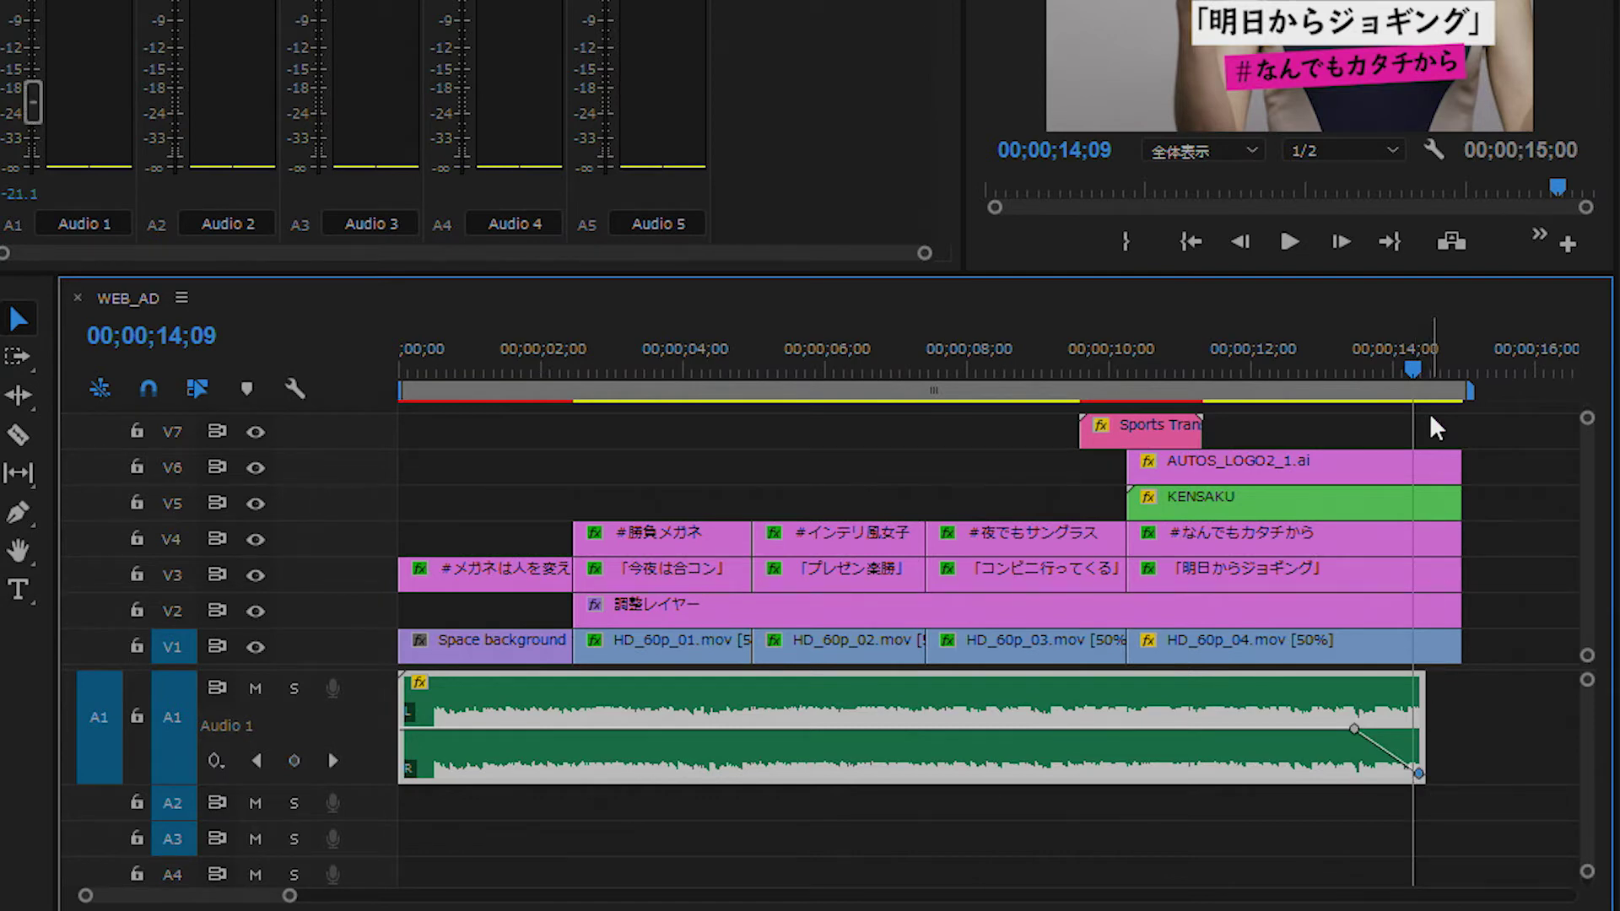
# Play back from about 11;18 to check the music fade-out.
pyautogui.moveTo(1415, 365)
pyautogui.mouseDown()
pyautogui.moveTo(1340, 390)
pyautogui.moveTo(1434, 392)
pyautogui.mouseUp()
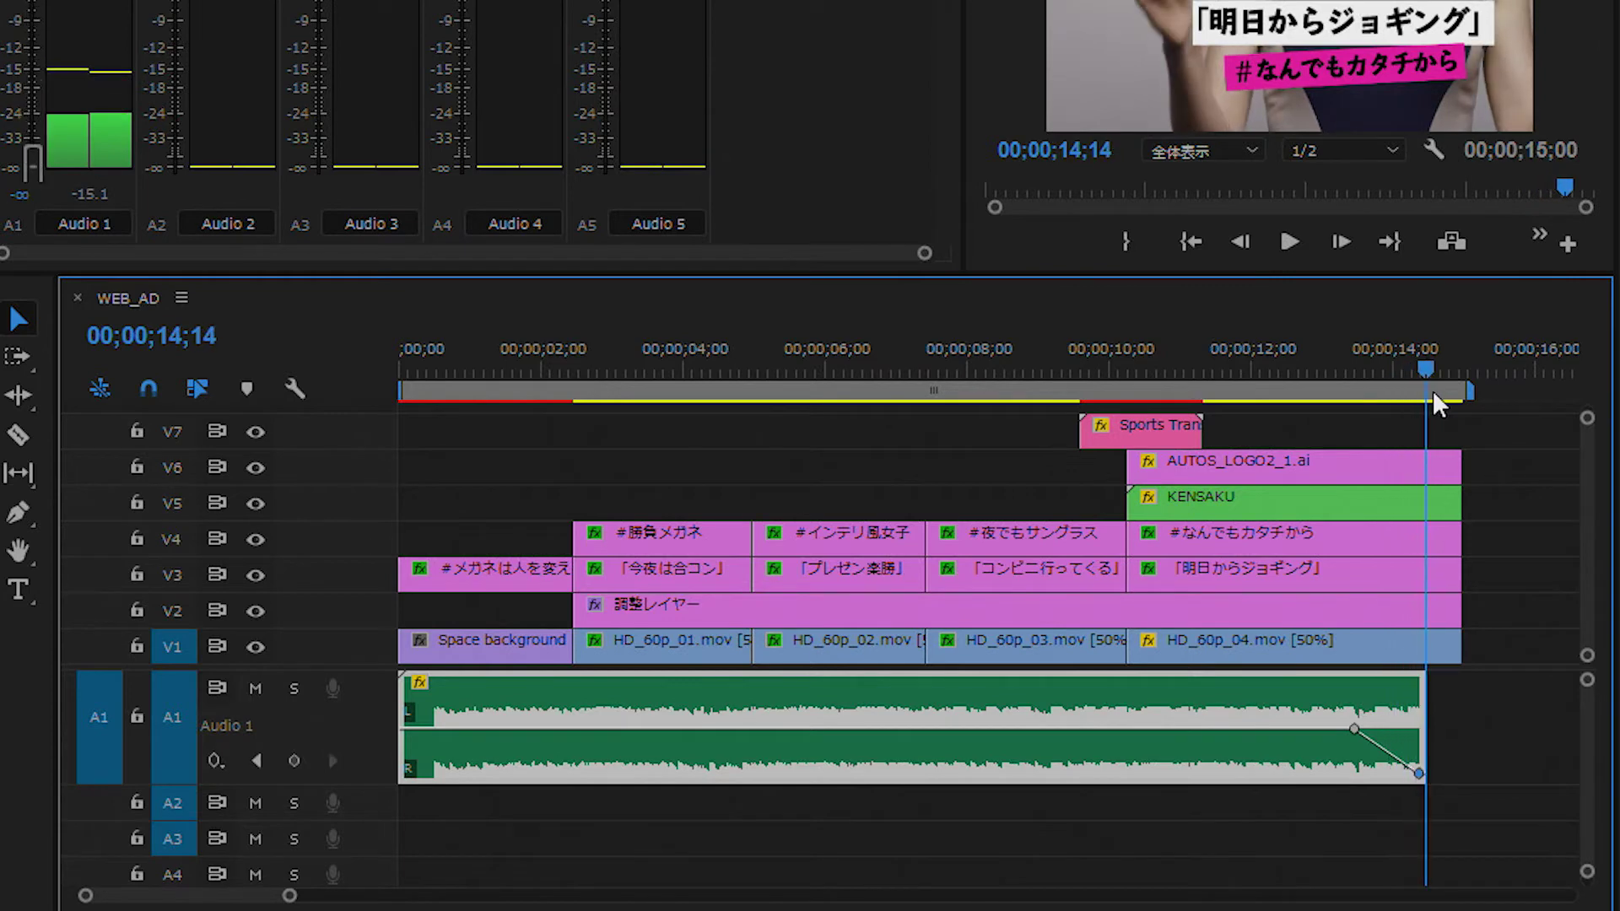
pyautogui.moveTo(1433, 390); pyautogui.dragTo(1230, 413)
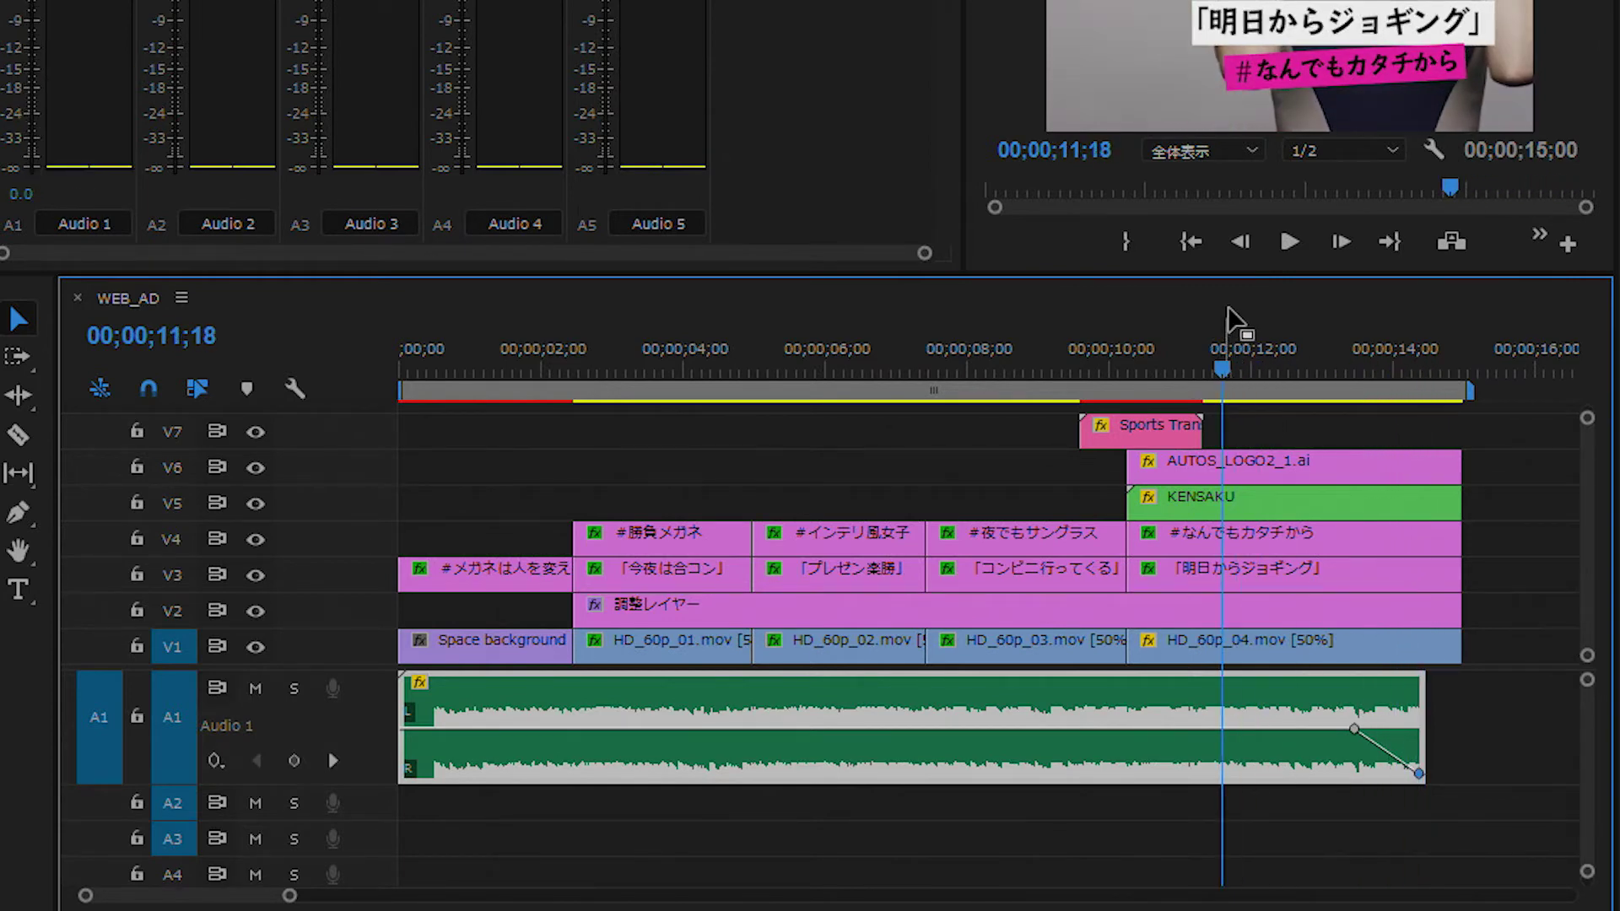
pyautogui.click(1288, 245)
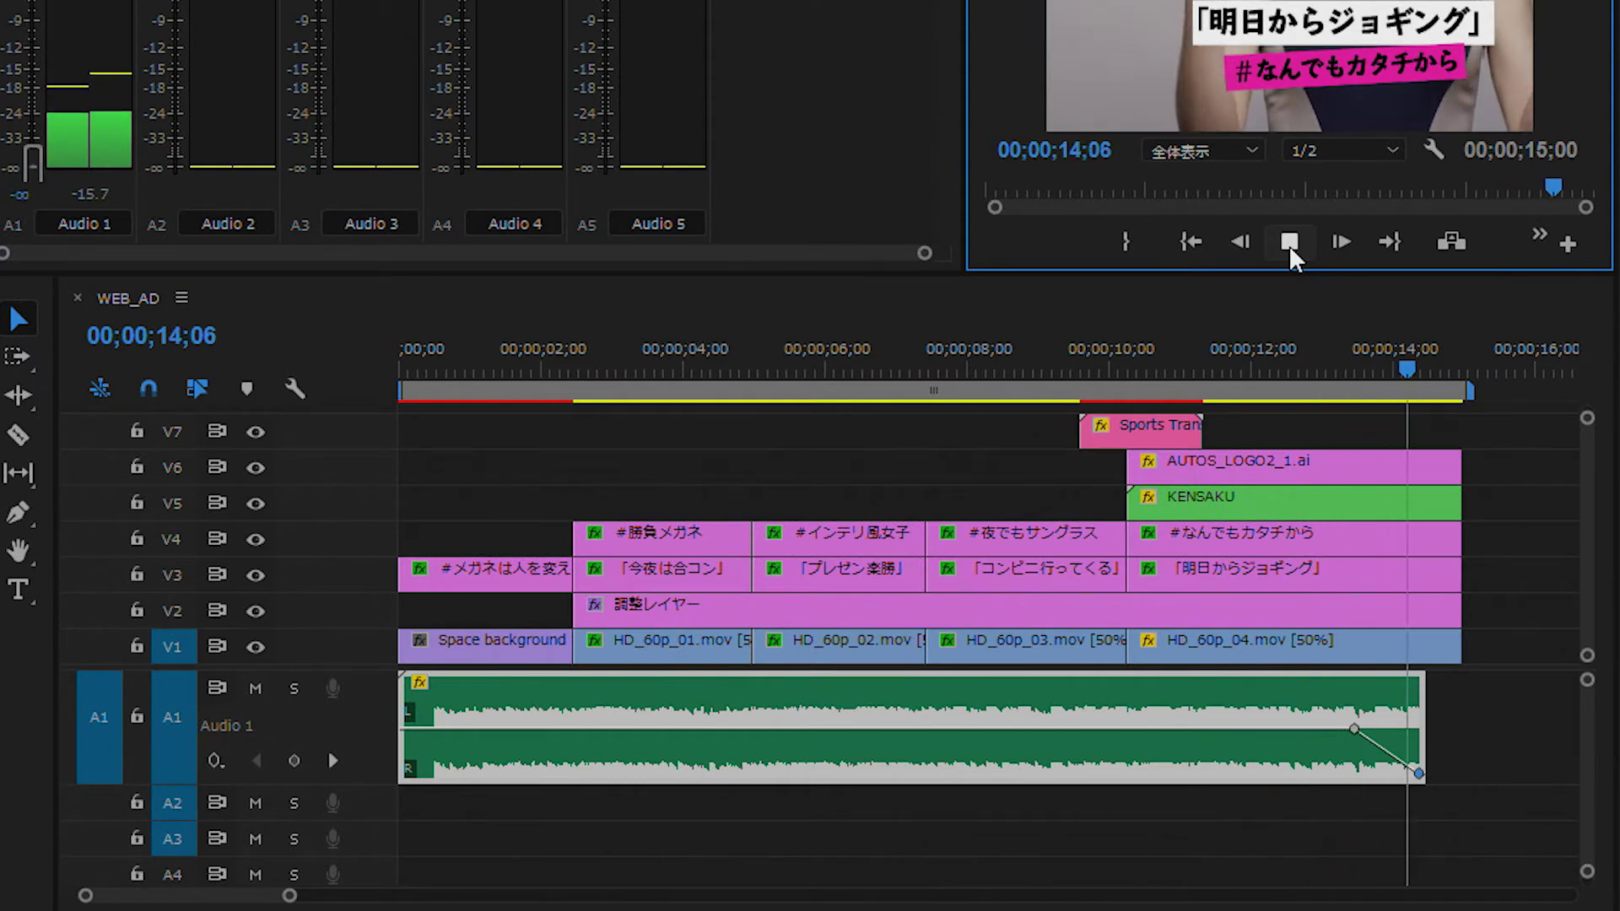
pyautogui.click(1291, 246)
pyautogui.moveTo(1381, 363); pyautogui.dragTo(1365, 373)
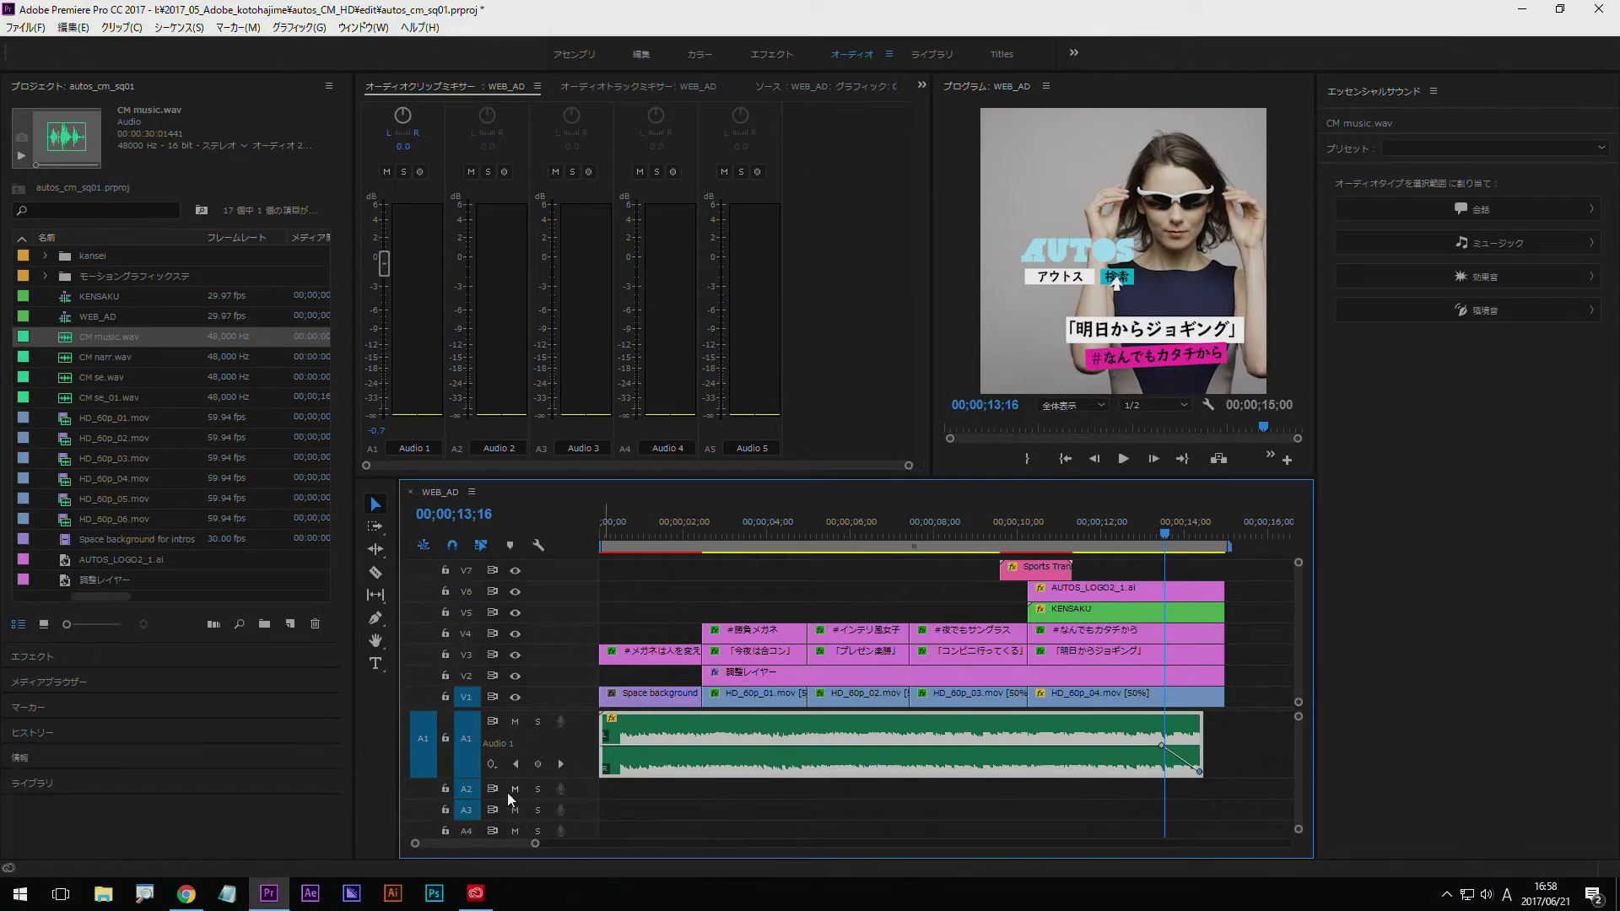
# Shrink track A1 to compact height, park the playhead before 09;24, and open CM se.wav.
pyautogui.moveTo(506, 778); pyautogui.dragTo(544, 741)
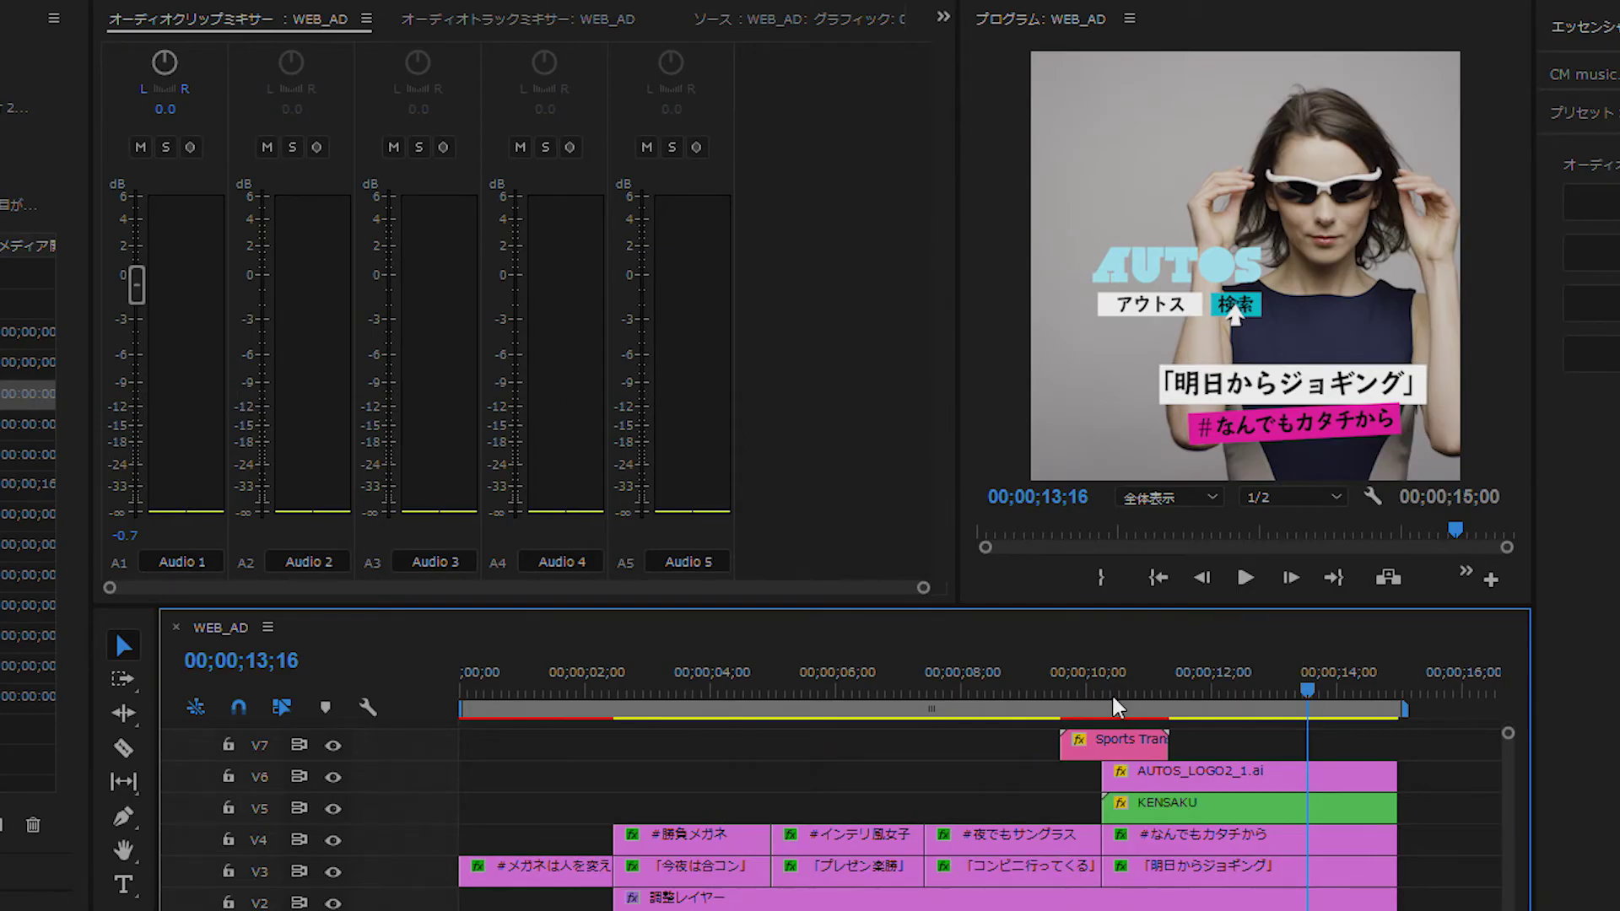
pyautogui.moveTo(1116, 707)
pyautogui.mouseDown()
pyautogui.moveTo(1096, 712)
pyautogui.moveTo(1151, 713)
pyautogui.mouseUp()
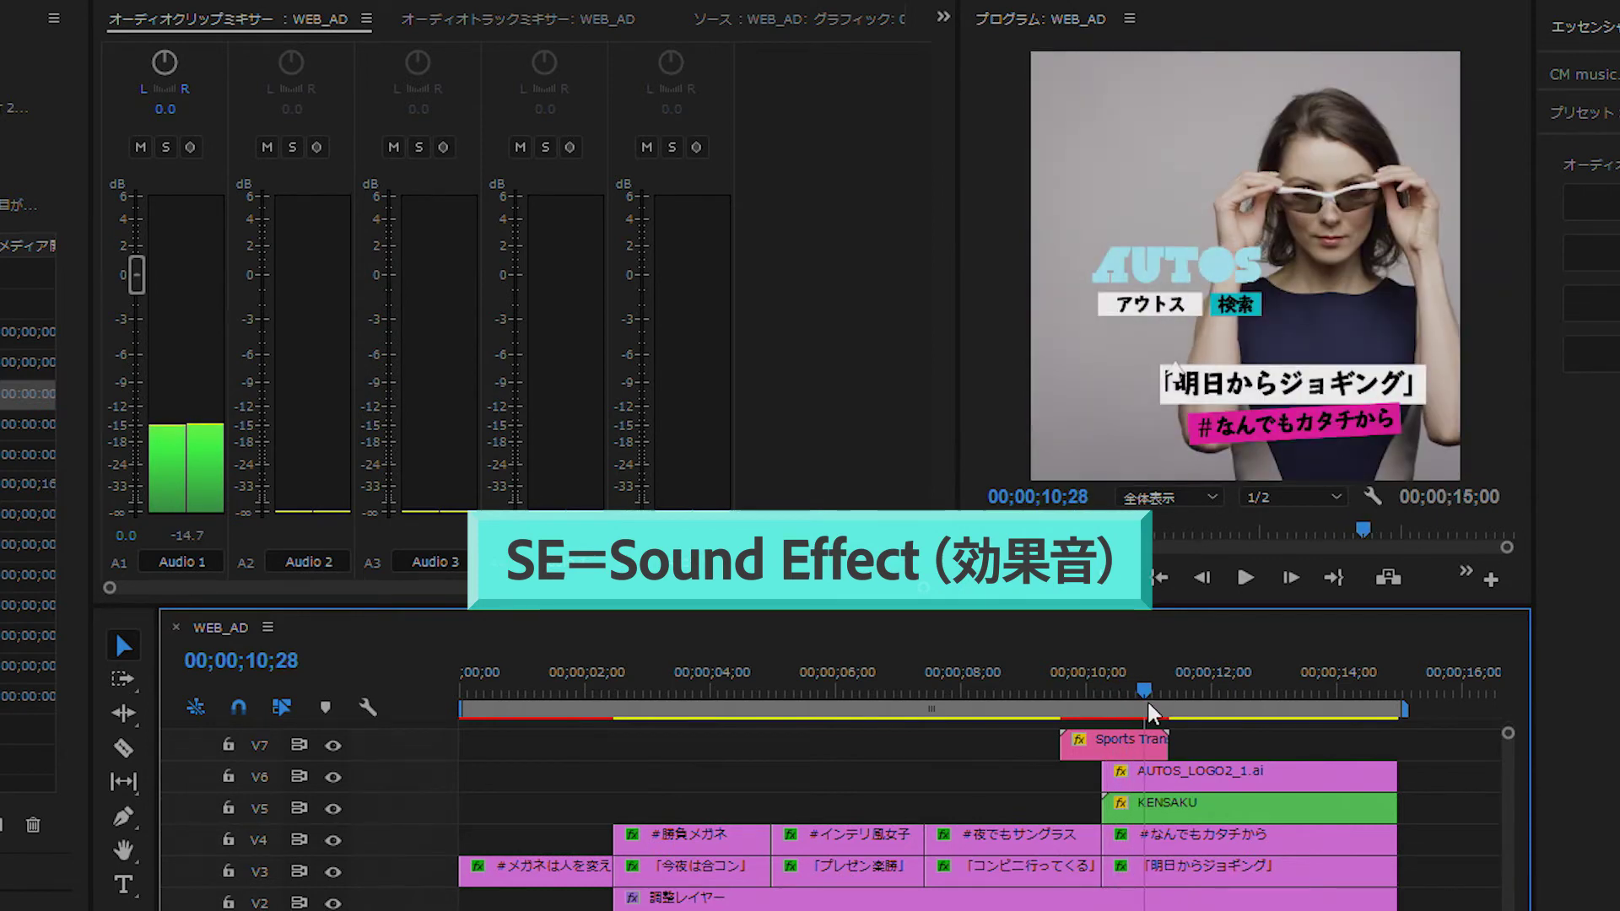
pyautogui.moveTo(1152, 713); pyautogui.dragTo(1212, 713)
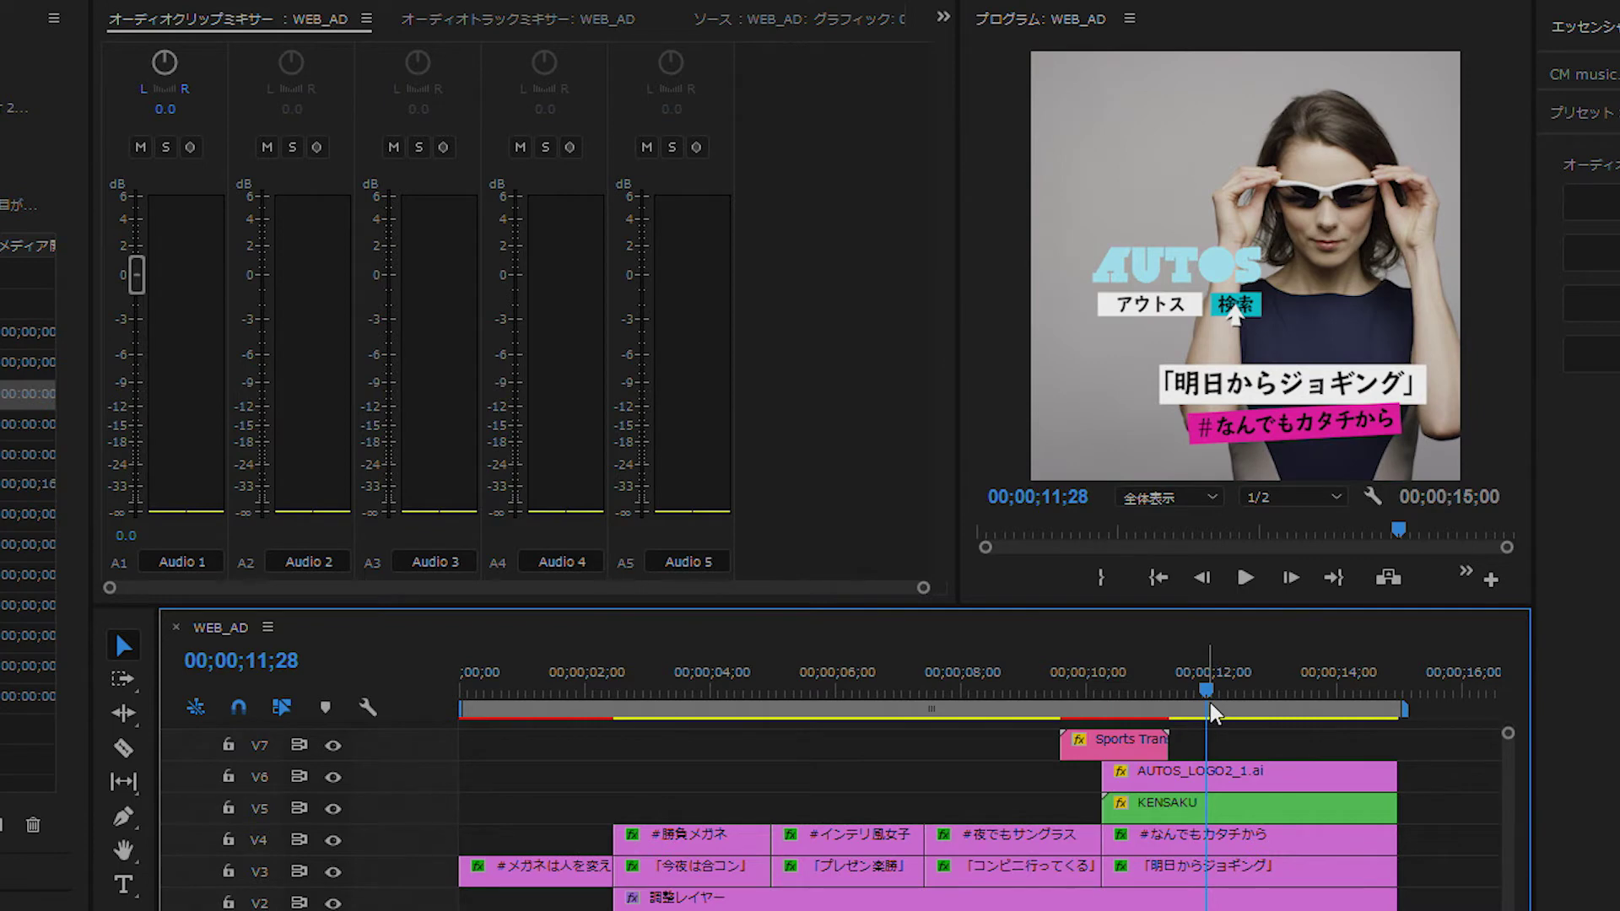
pyautogui.moveTo(1213, 713)
pyautogui.mouseDown()
pyautogui.moveTo(1101, 736)
pyautogui.moveTo(1089, 756)
pyautogui.mouseUp()
pyautogui.moveTo(1084, 749); pyautogui.dragTo(1073, 750)
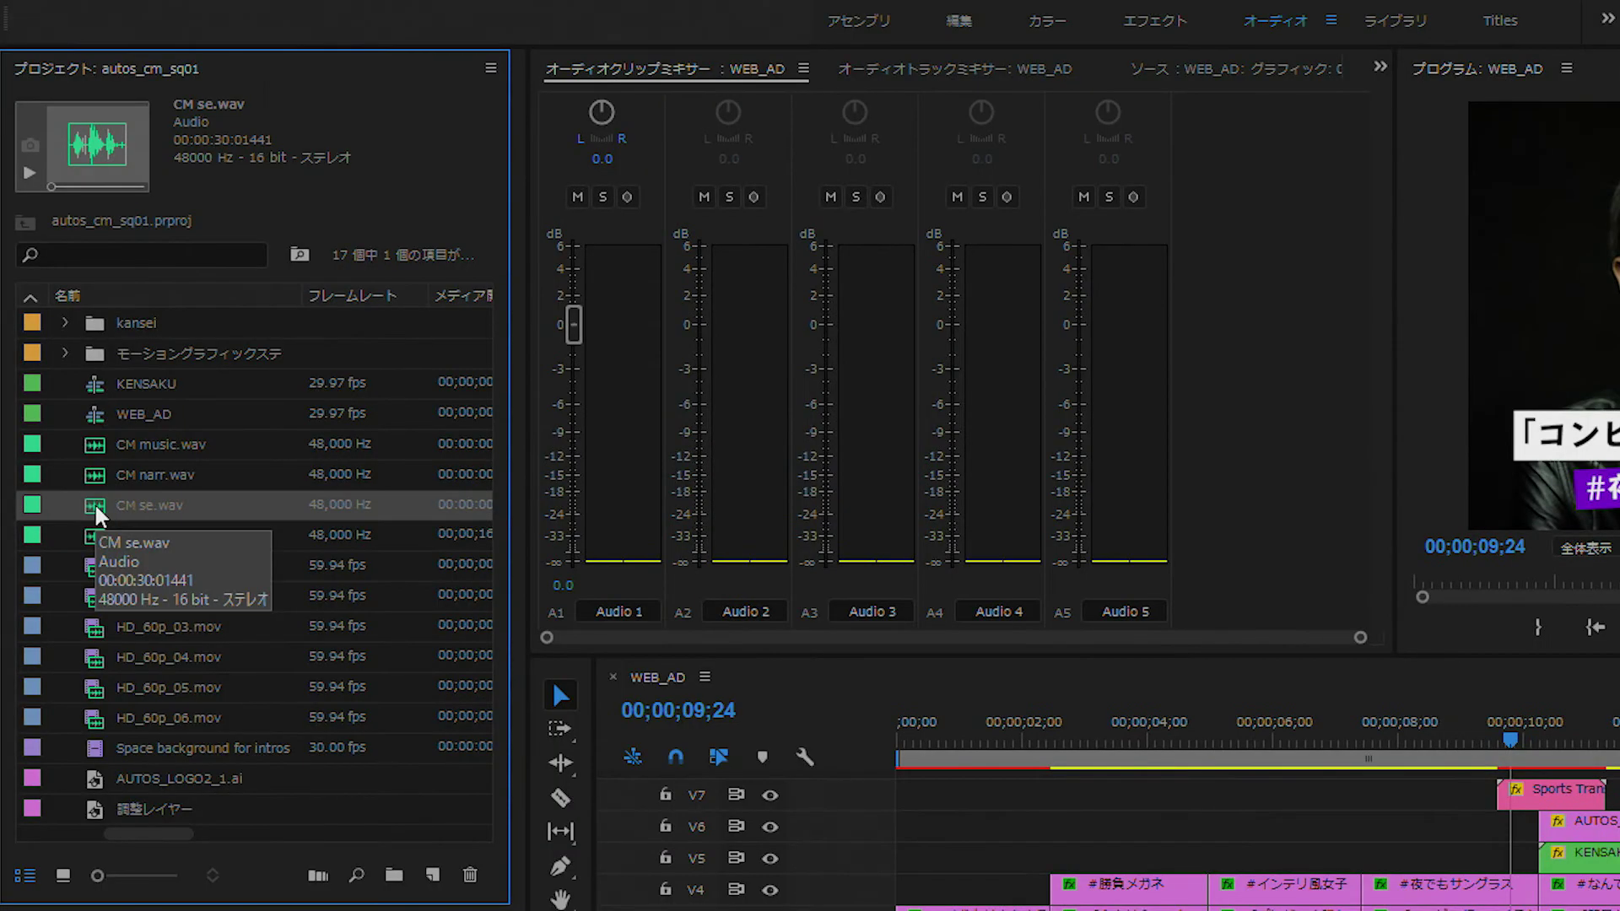
pyautogui.doubleClick(96, 509)
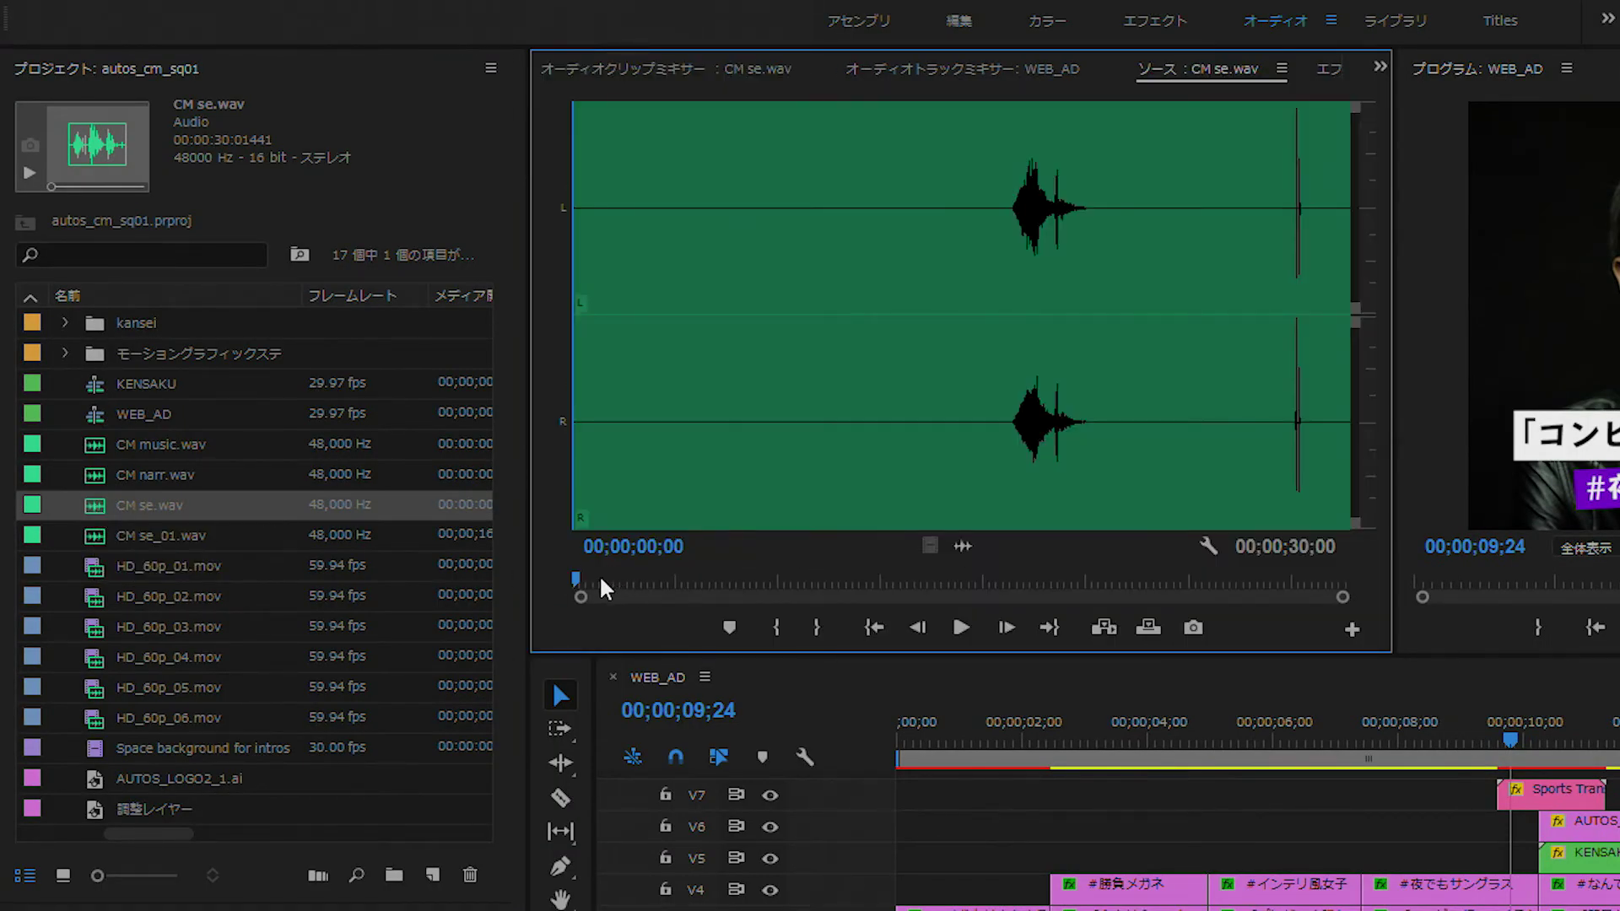
# Preview CM se.wav in the Source monitor and mark the sound effect from 16;23 to its end.
pyautogui.click(976, 464)
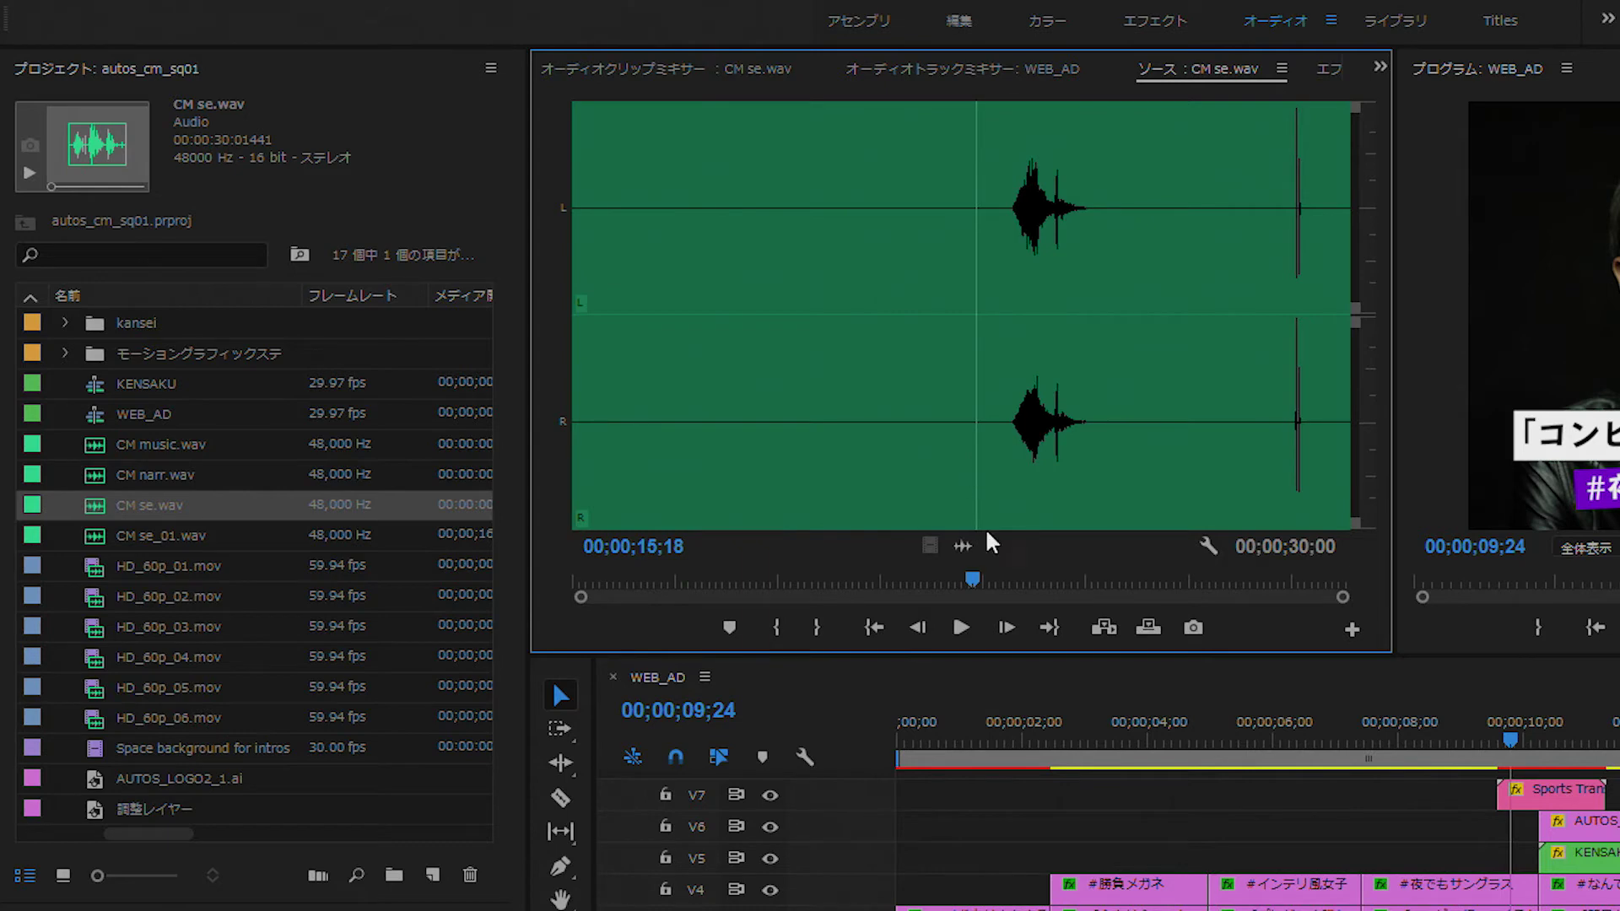
pyautogui.click(963, 629)
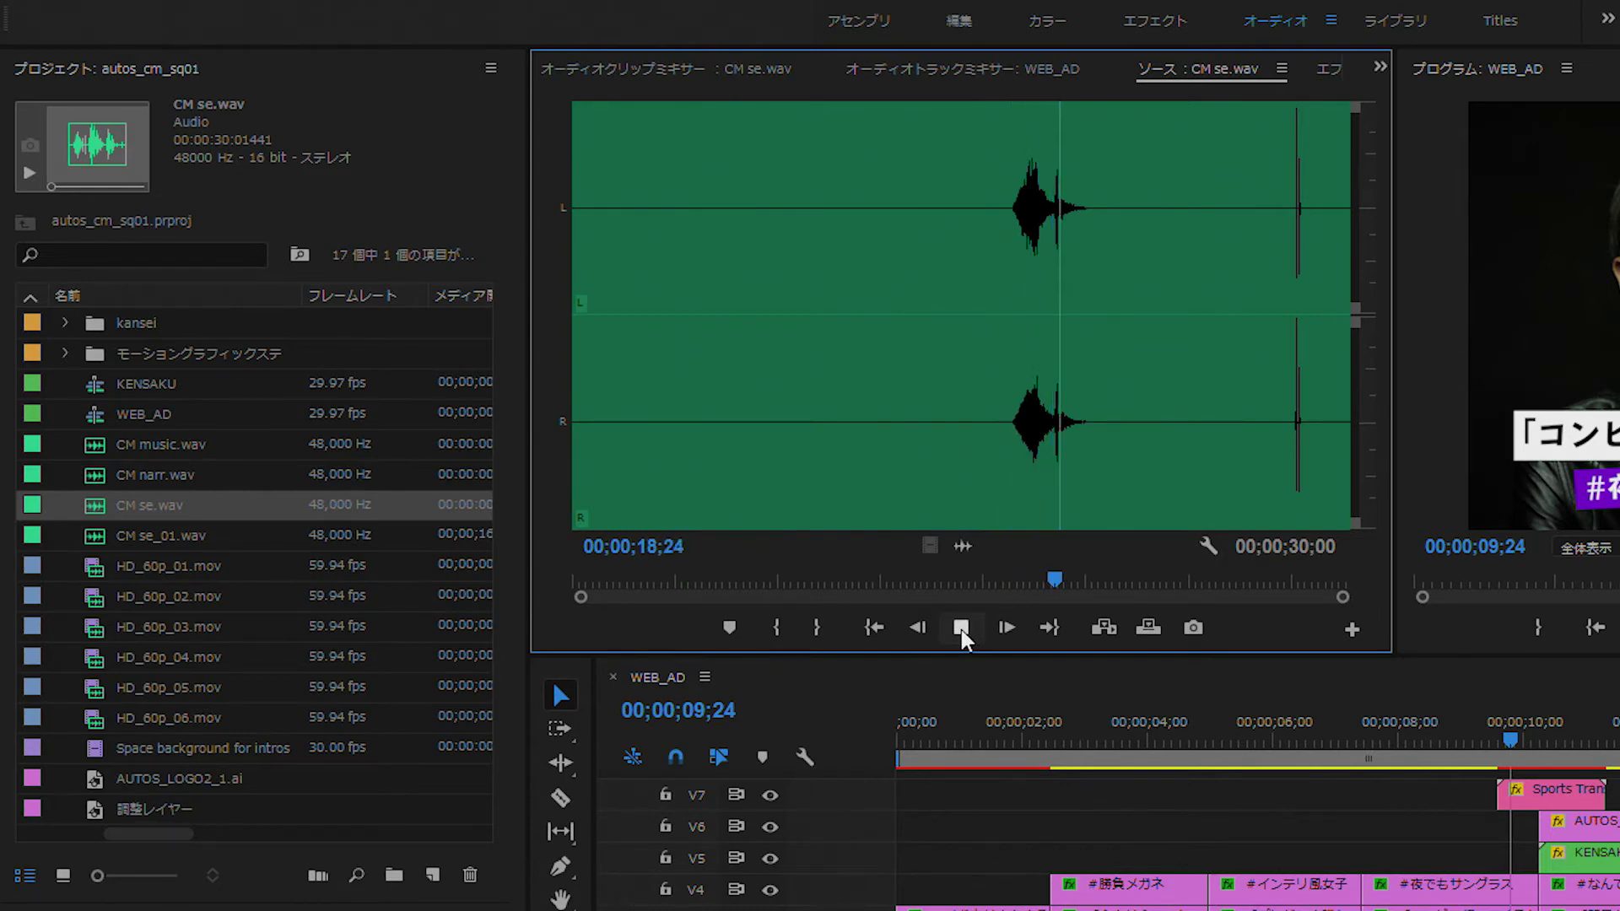
pyautogui.click(960, 630)
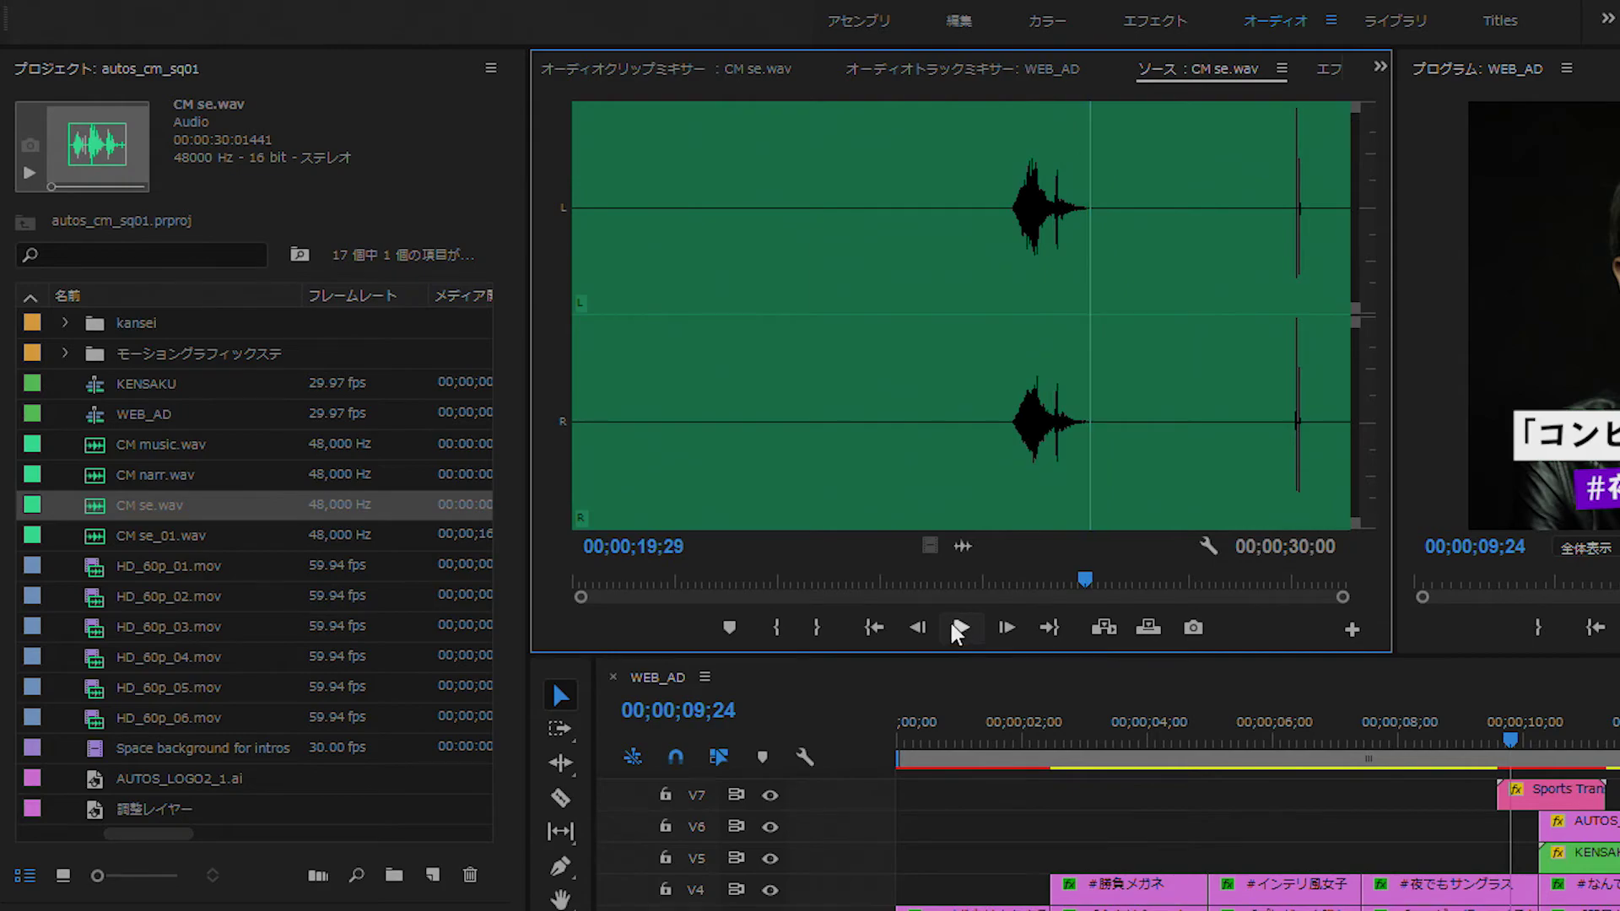
pyautogui.moveTo(667, 351); pyautogui.dragTo(675, 350)
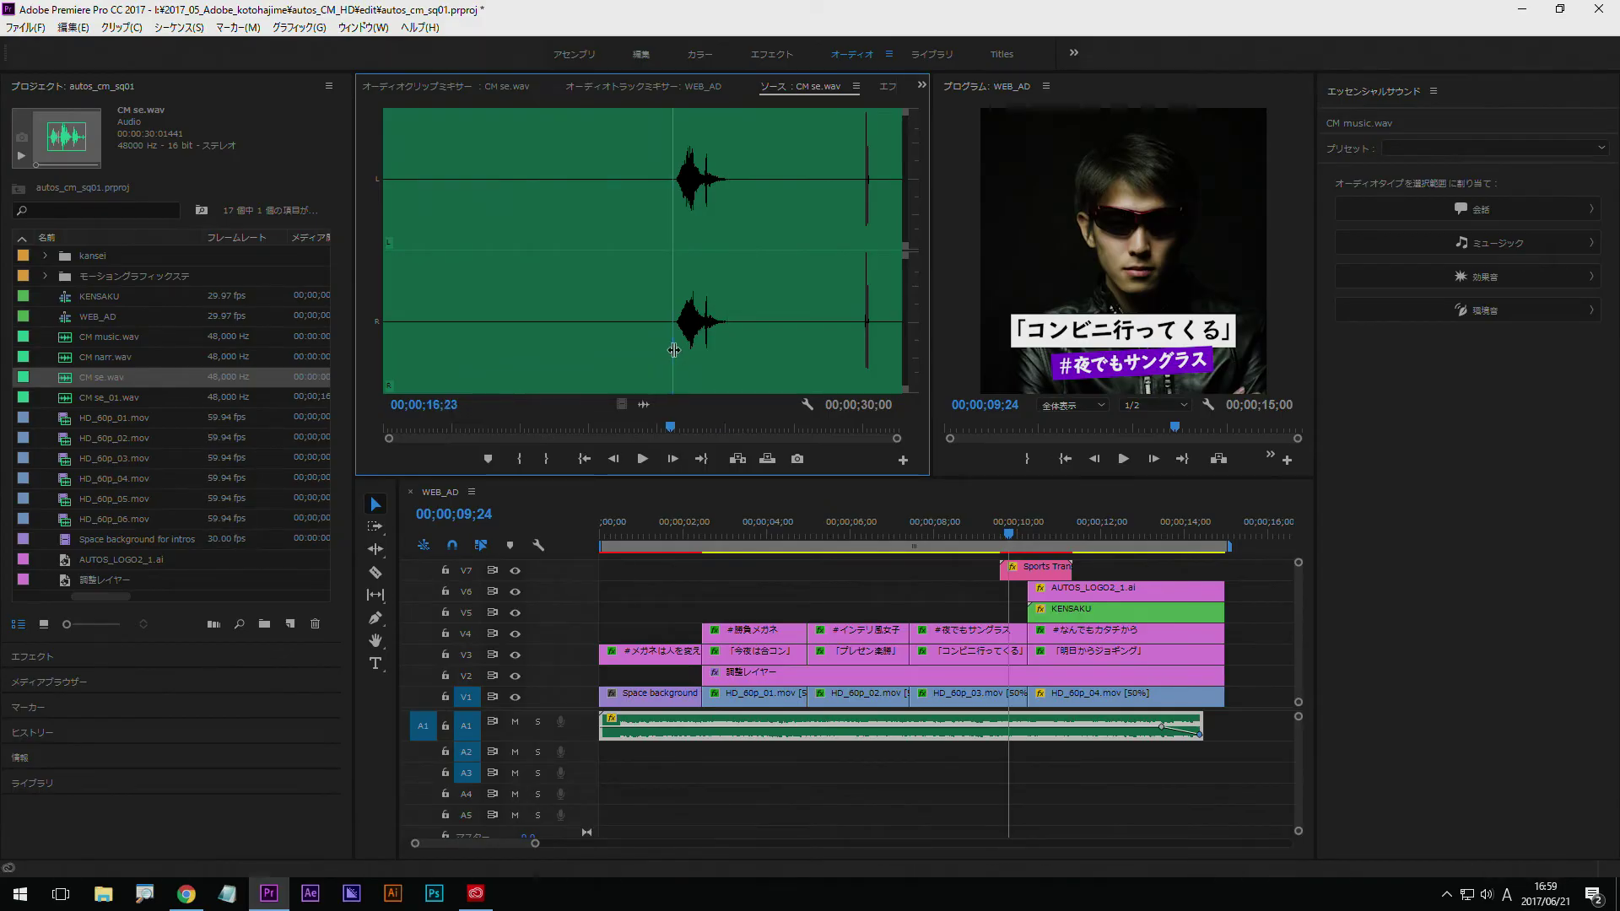
pyautogui.click(516, 460)
pyautogui.moveTo(678, 379); pyautogui.dragTo(735, 381)
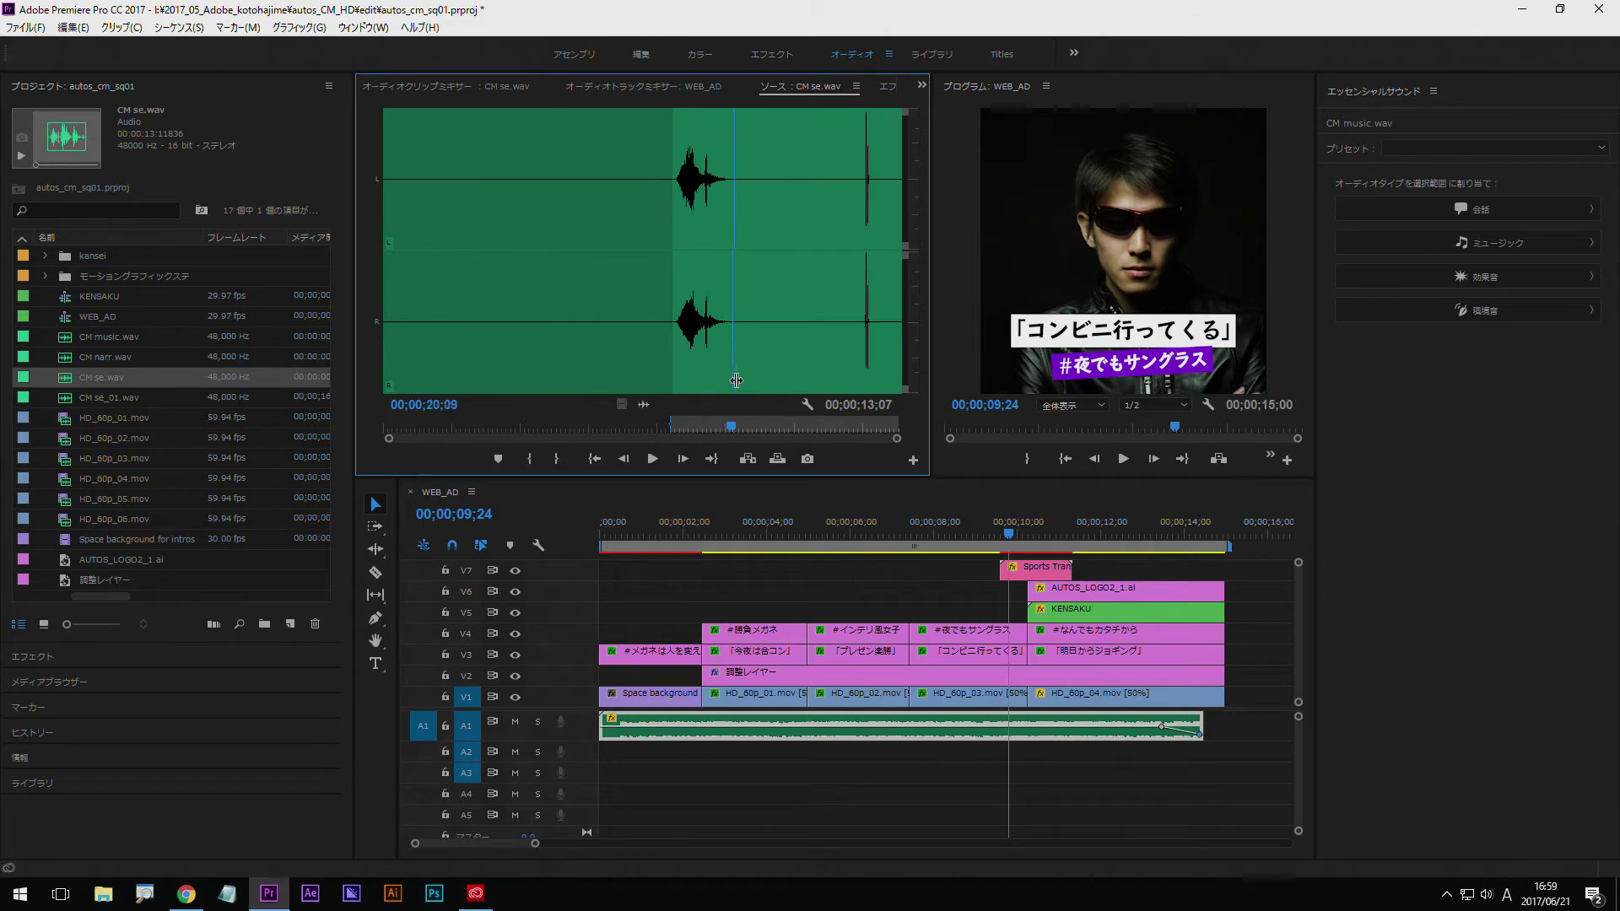
pyautogui.click(559, 459)
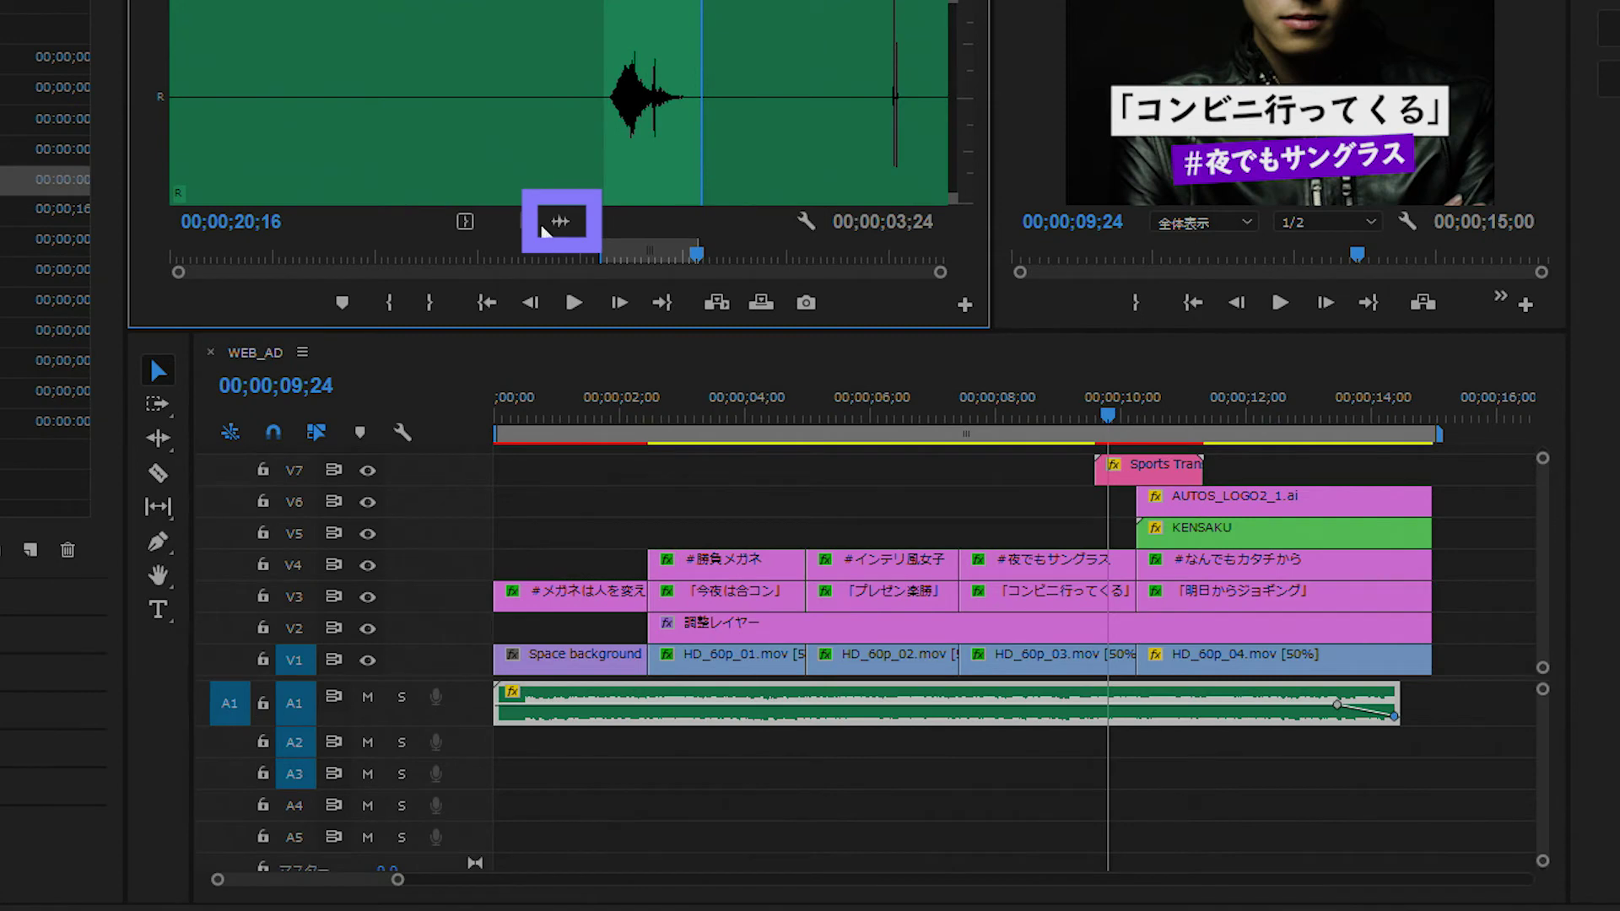
# Drop the marked CM se.wav audio onto A2 at 09;24 and play it with the picture.
pyautogui.moveTo(558, 268)
pyautogui.mouseDown()
pyautogui.moveTo(1042, 789)
pyautogui.moveTo(1099, 754)
pyautogui.mouseUp()
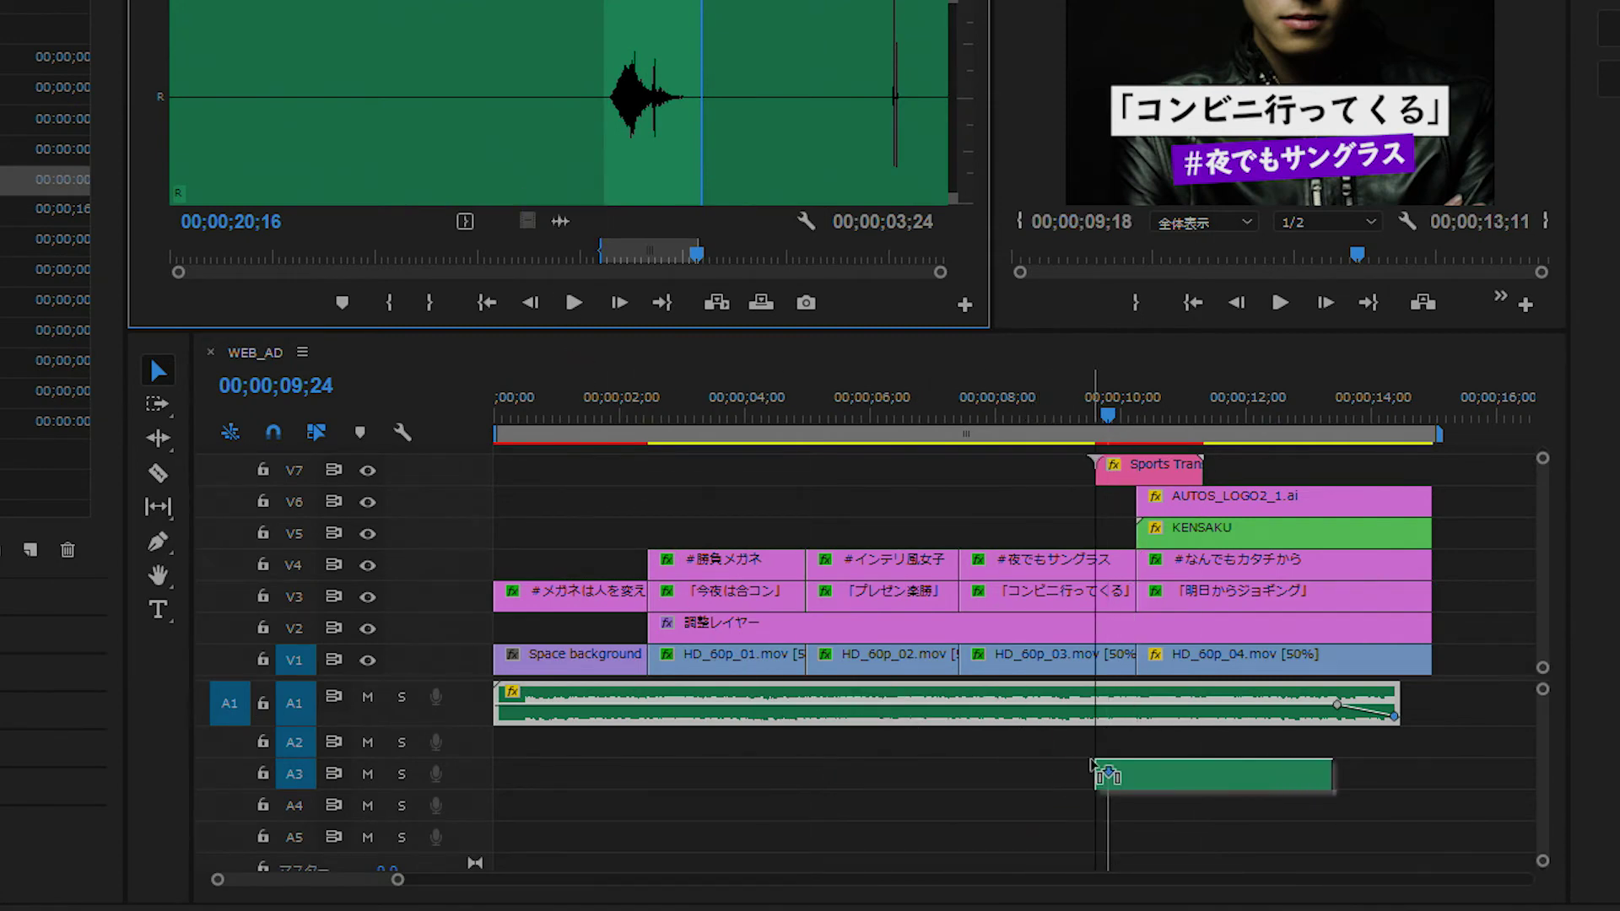
pyautogui.moveTo(1101, 755); pyautogui.dragTo(1100, 754)
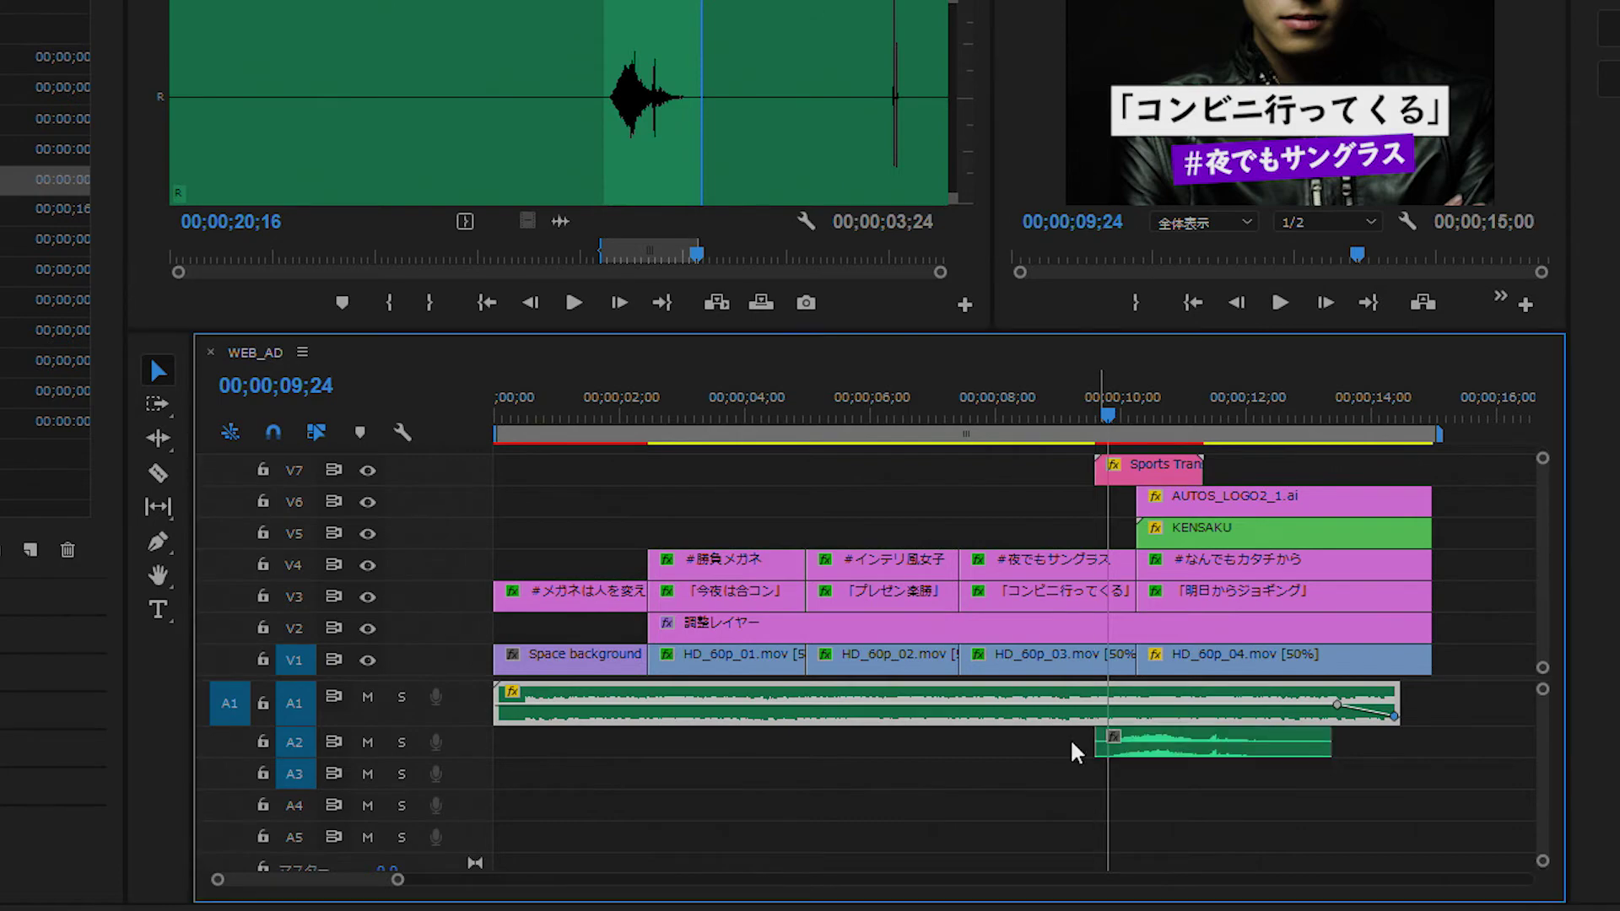
pyautogui.click(1094, 419)
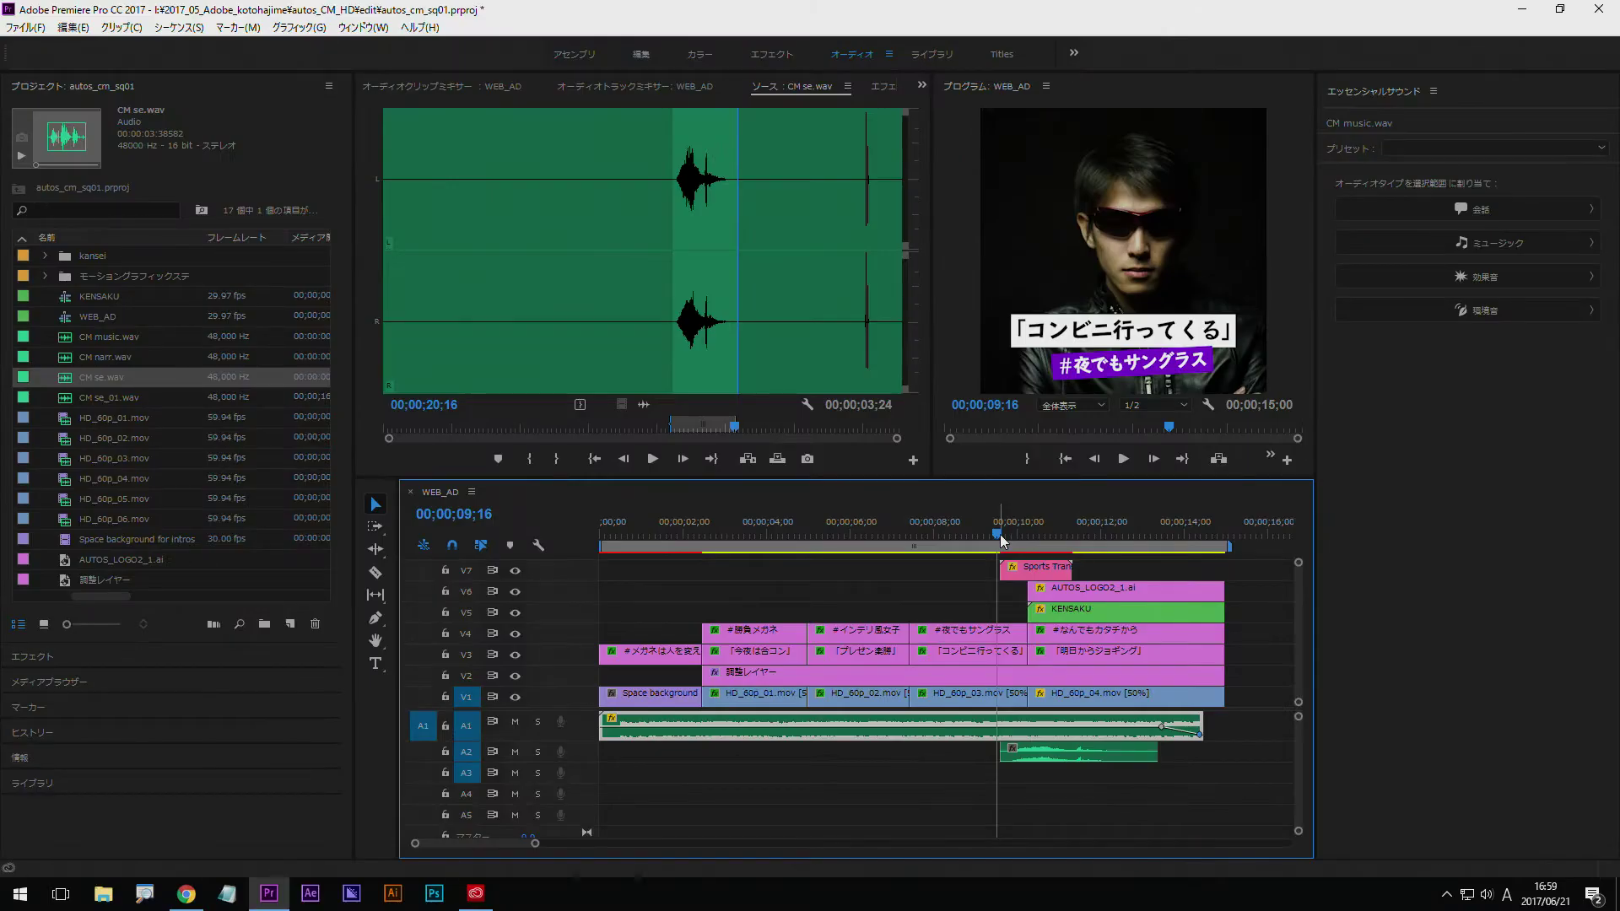
pyautogui.click(1124, 460)
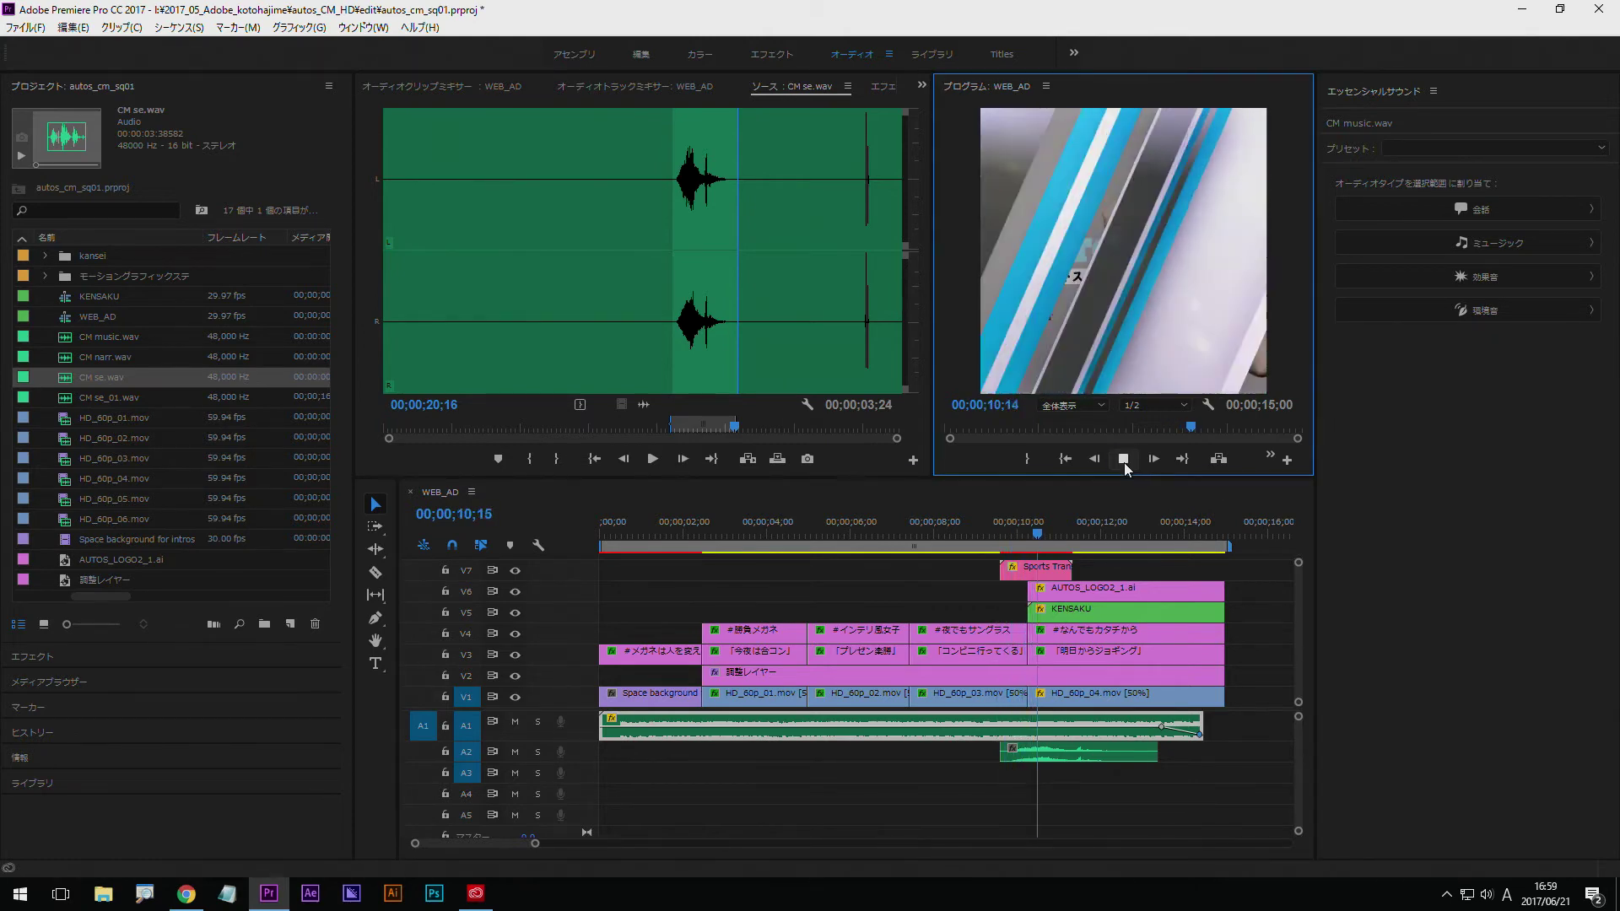
pyautogui.click(1124, 460)
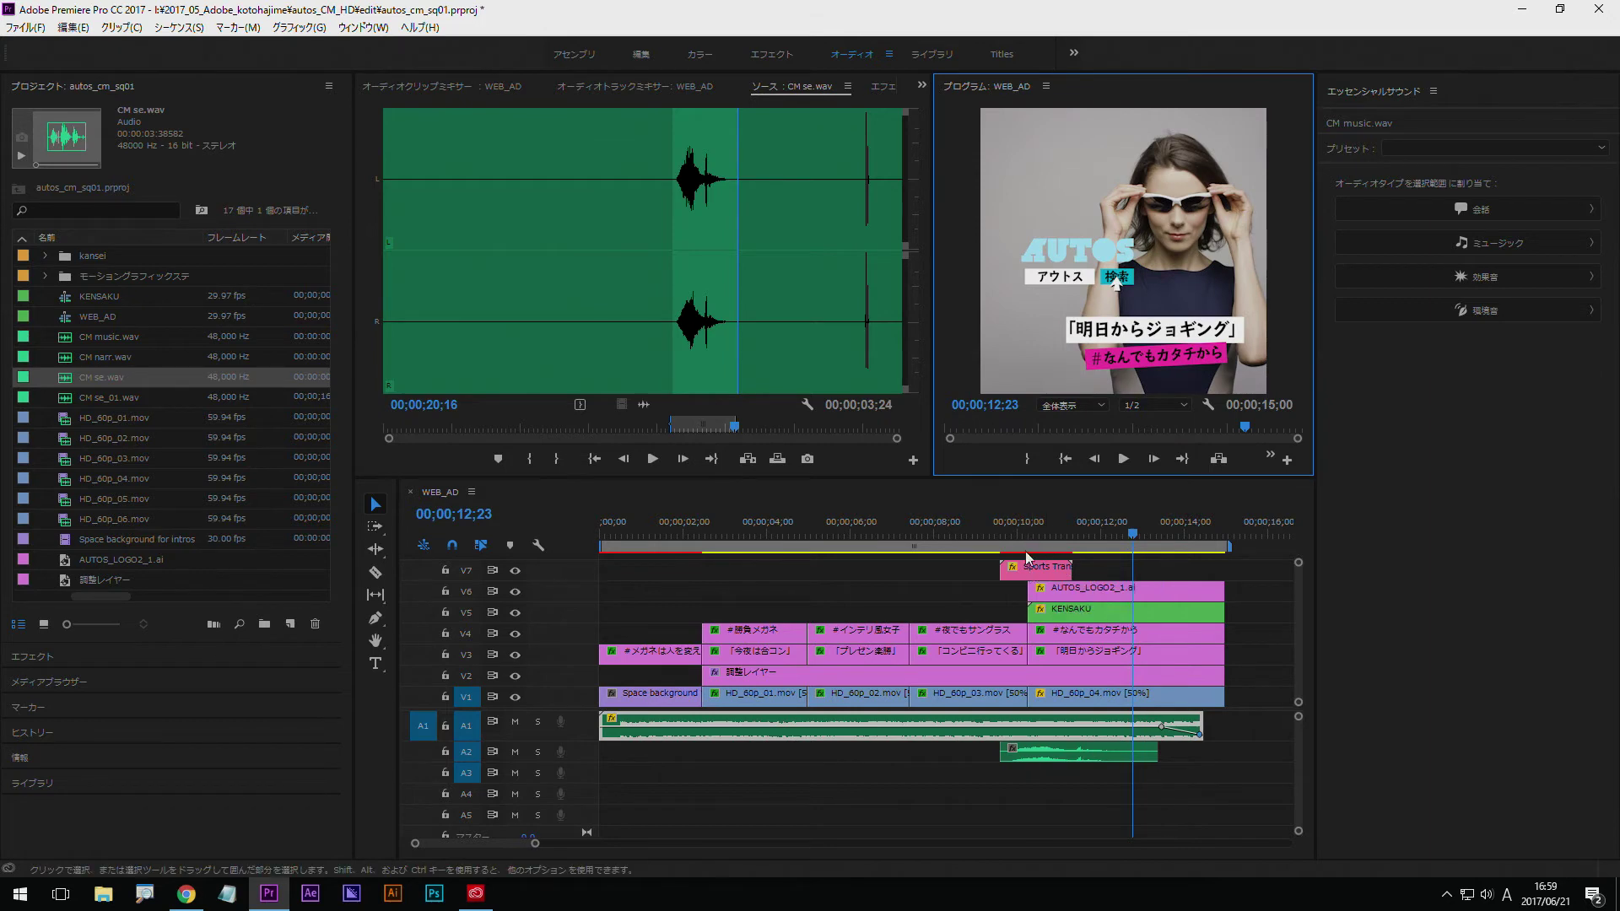
pyautogui.moveTo(1046, 532); pyautogui.dragTo(998, 531)
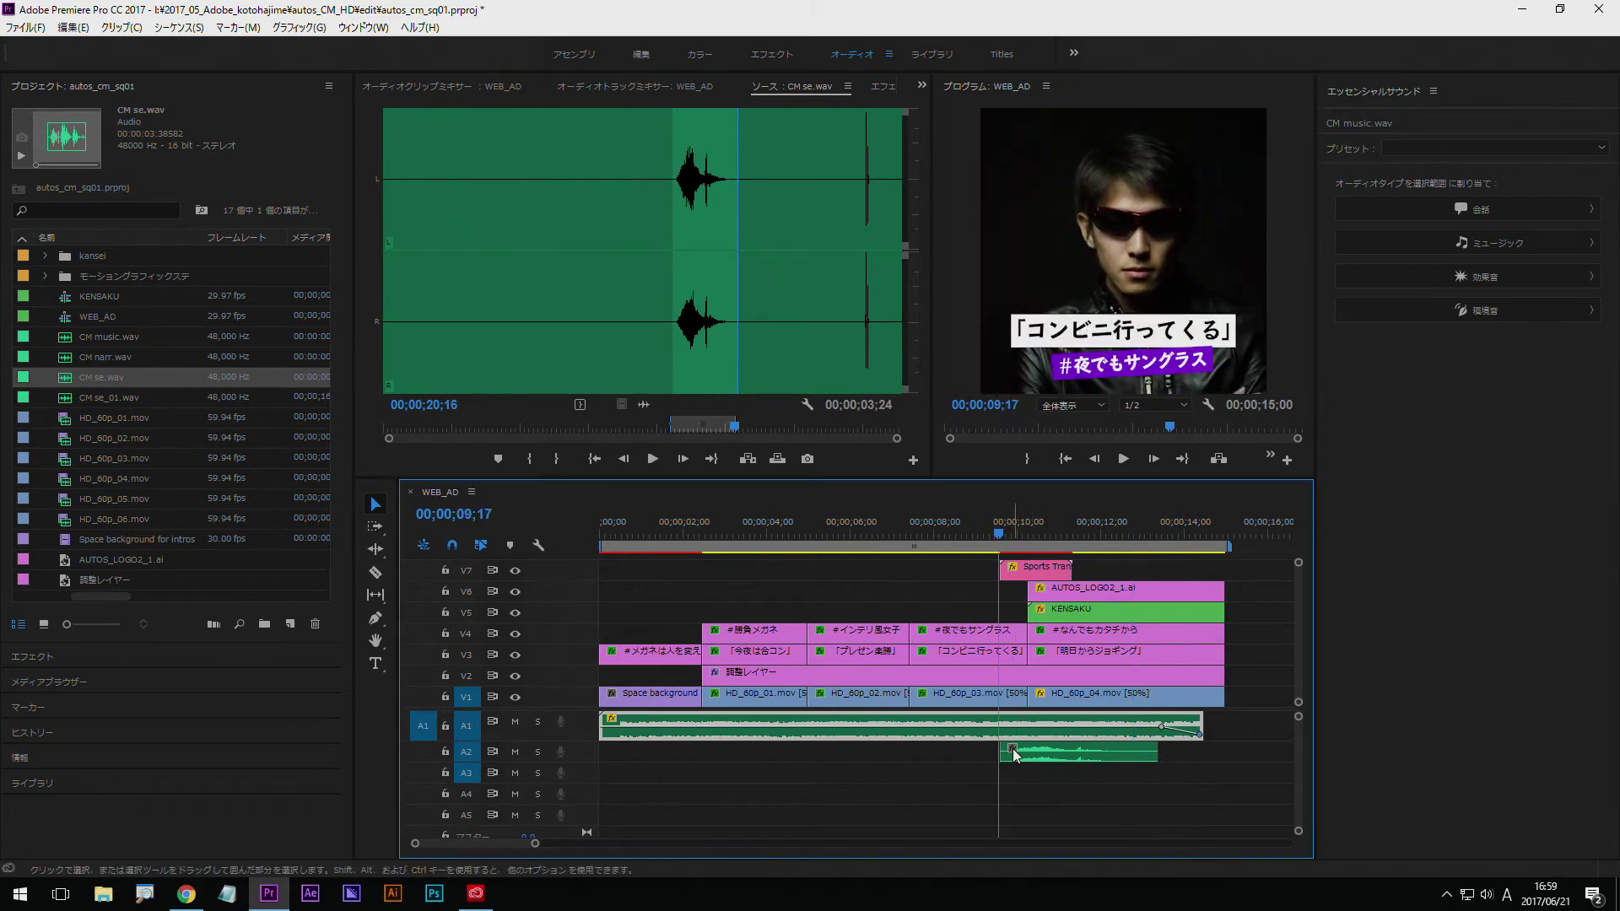
pyautogui.click(1048, 756)
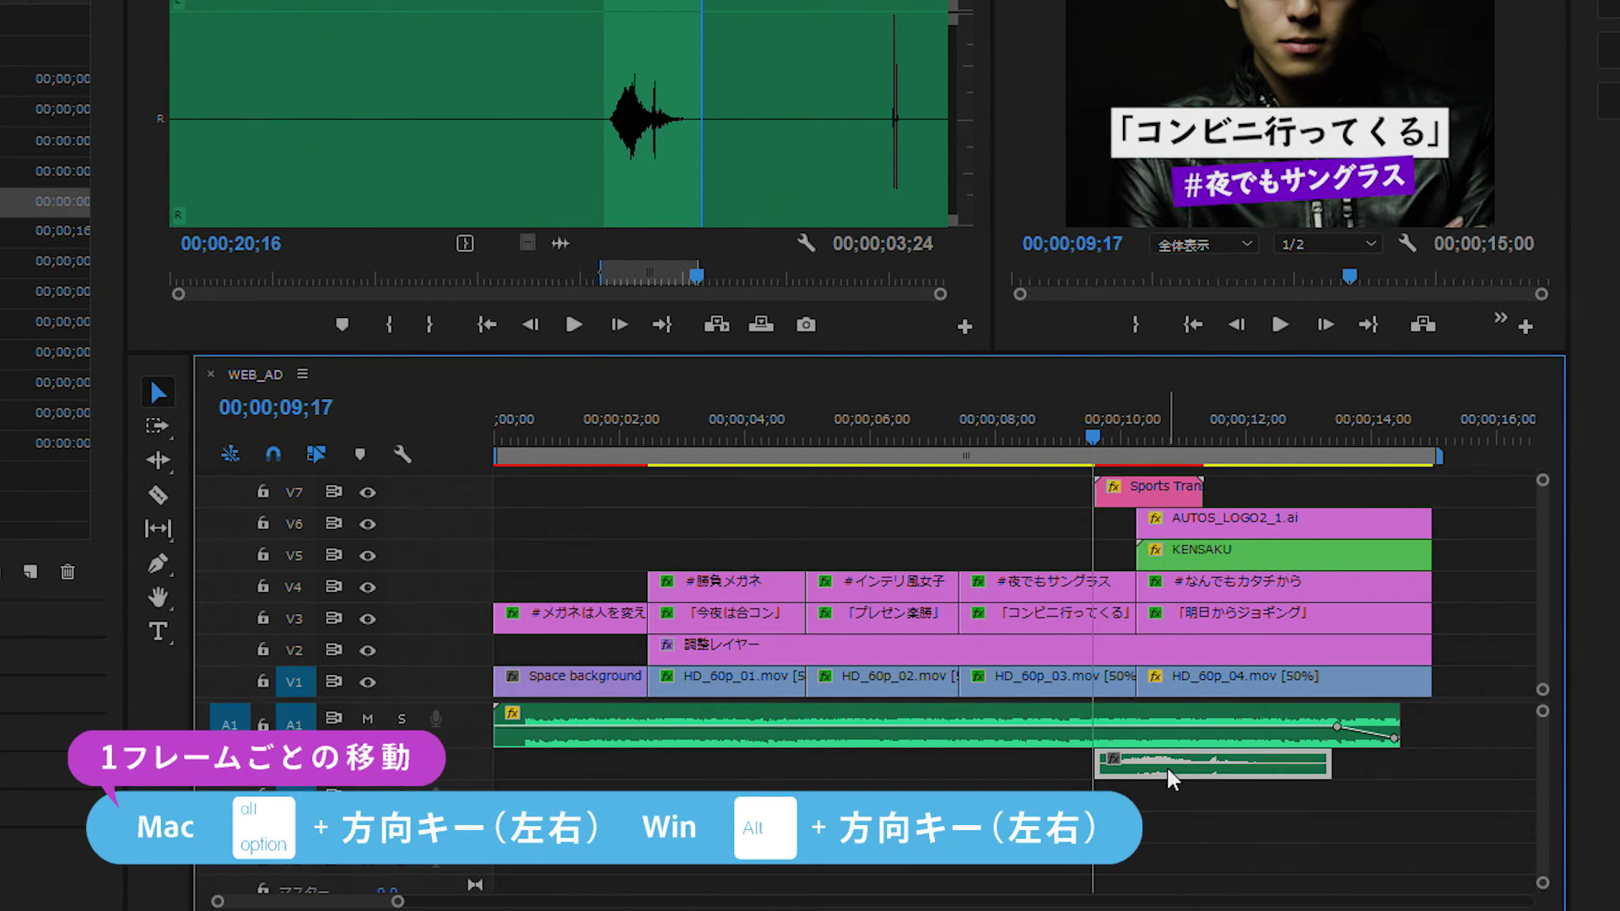
# Nudge the A2 sound effect earlier with Alt+Left and replay around 11–12 seconds to check timing.
pyautogui.hotkey('alt', 'Left')
pyautogui.hotkey('alt', 'Left')
pyautogui.hotkey('alt', 'Left')
pyautogui.hotkey('alt', 'Left')
pyautogui.hotkey('alt', 'Left')
pyautogui.hotkey('alt', 'Left')
pyautogui.hotkey('alt', 'Left')
pyautogui.hotkey('alt', 'Left')
pyautogui.hotkey('alt', 'Left')
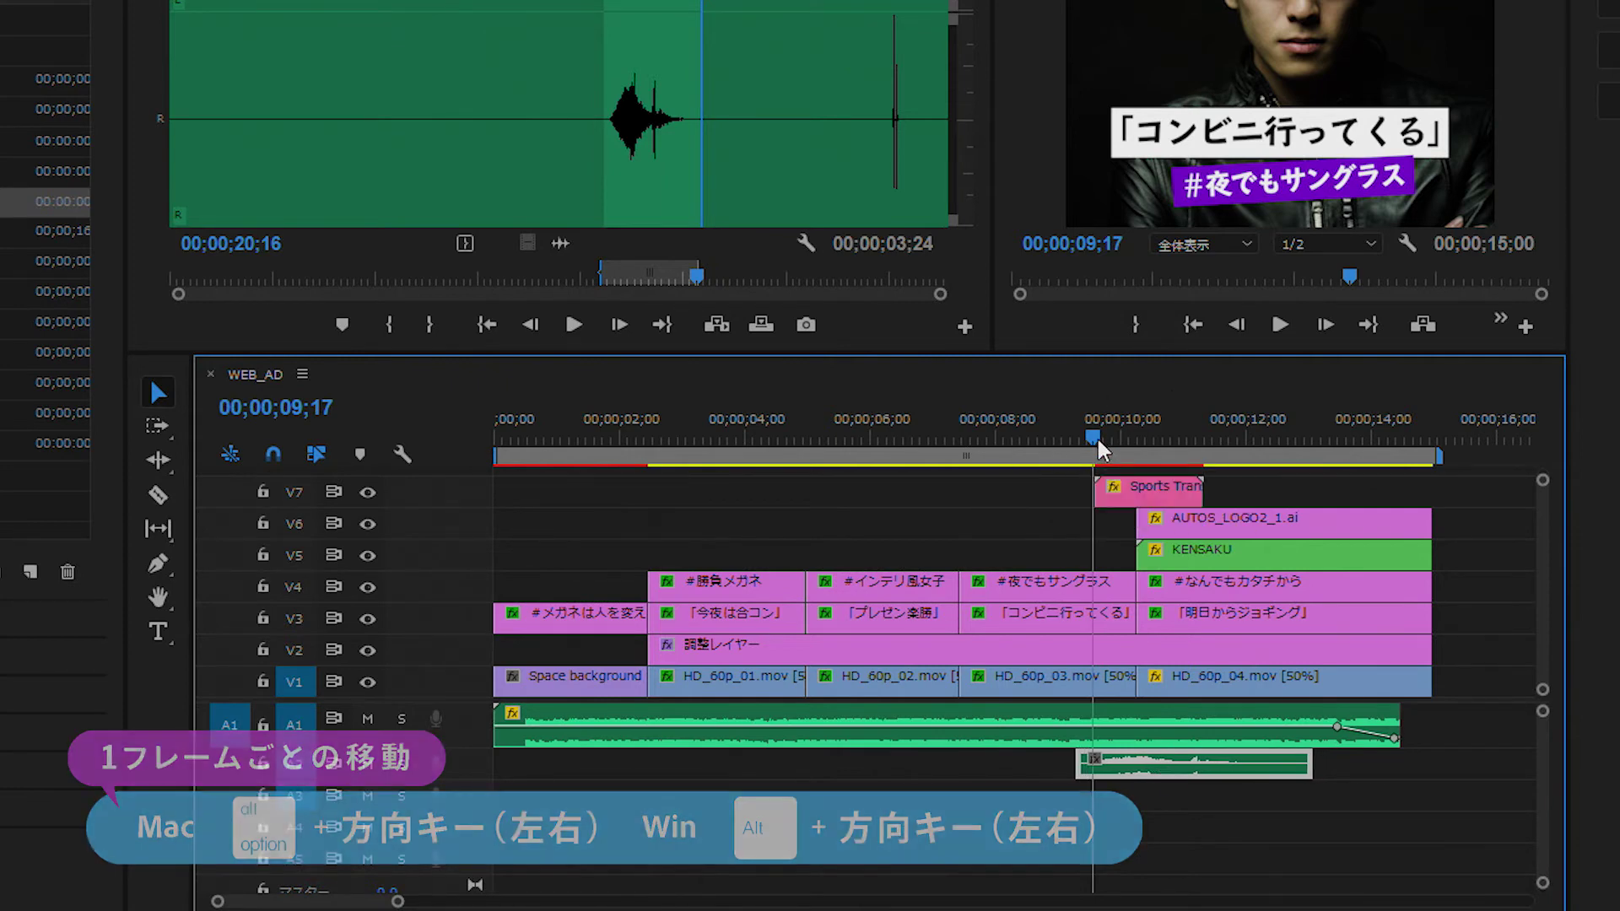
pyautogui.moveTo(1097, 437); pyautogui.dragTo(1060, 444)
pyautogui.press('space')
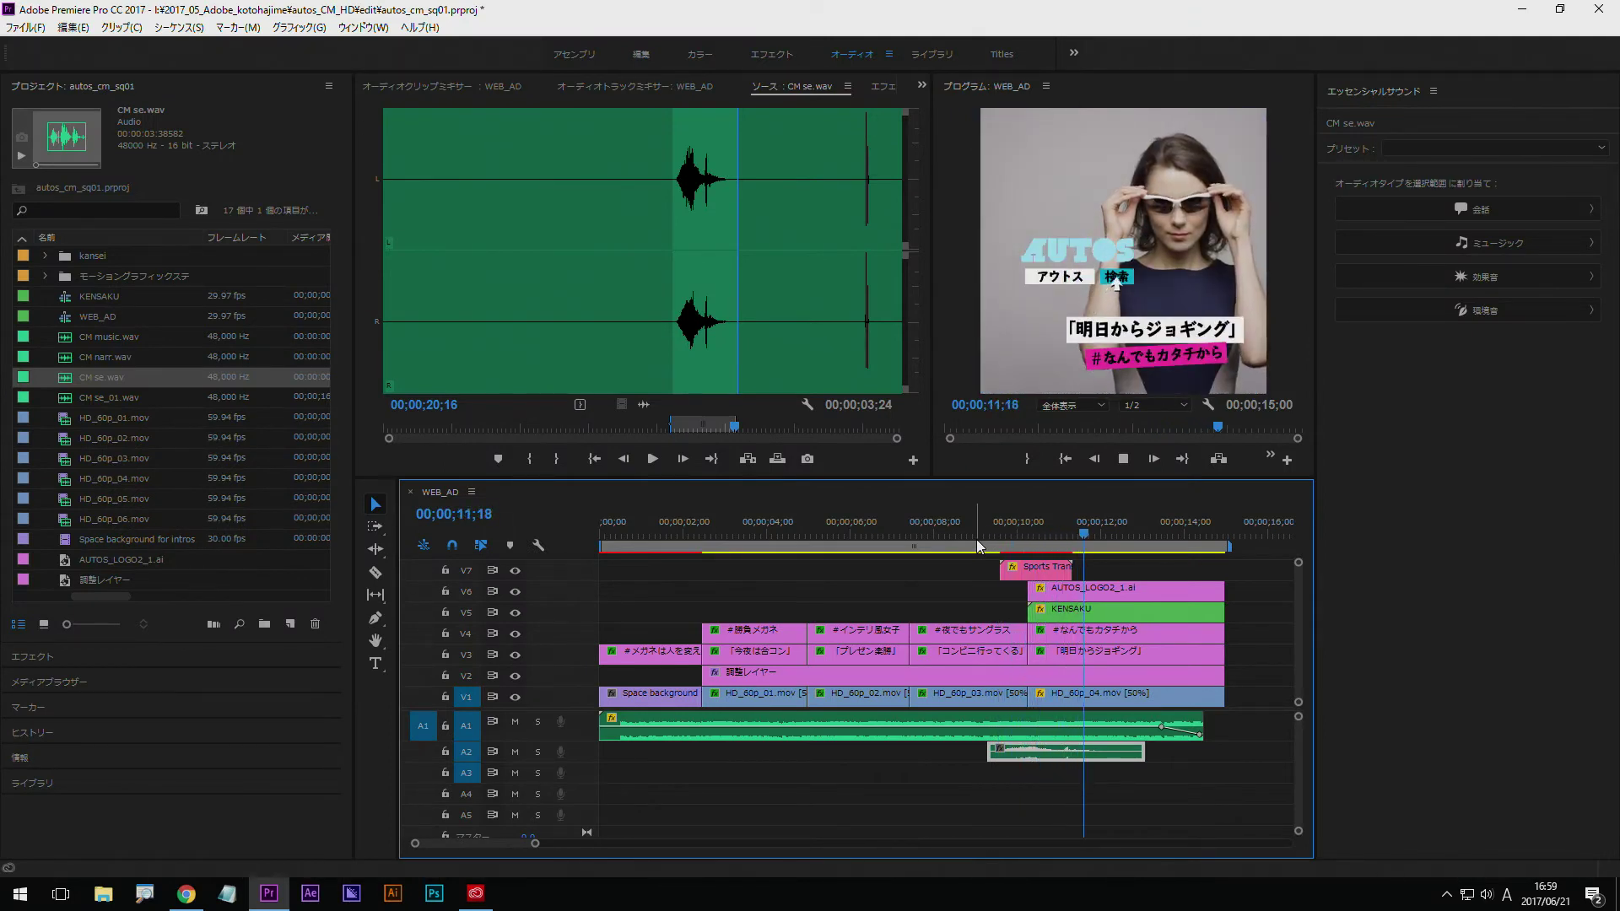
pyautogui.press('space')
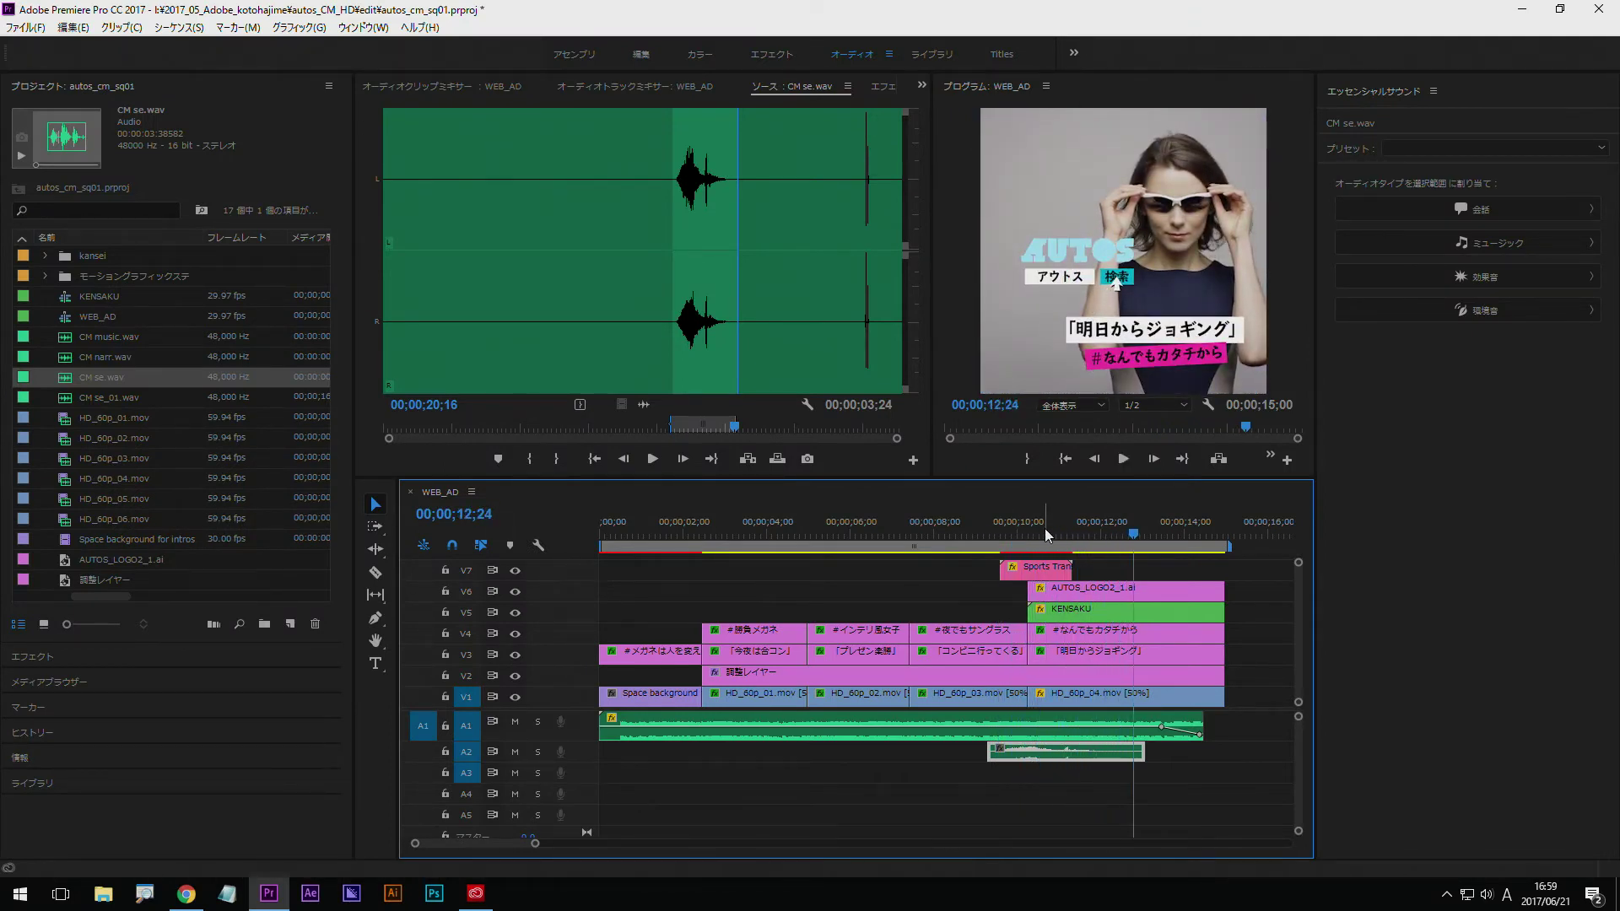
pyautogui.moveTo(1132, 533); pyautogui.dragTo(1082, 535)
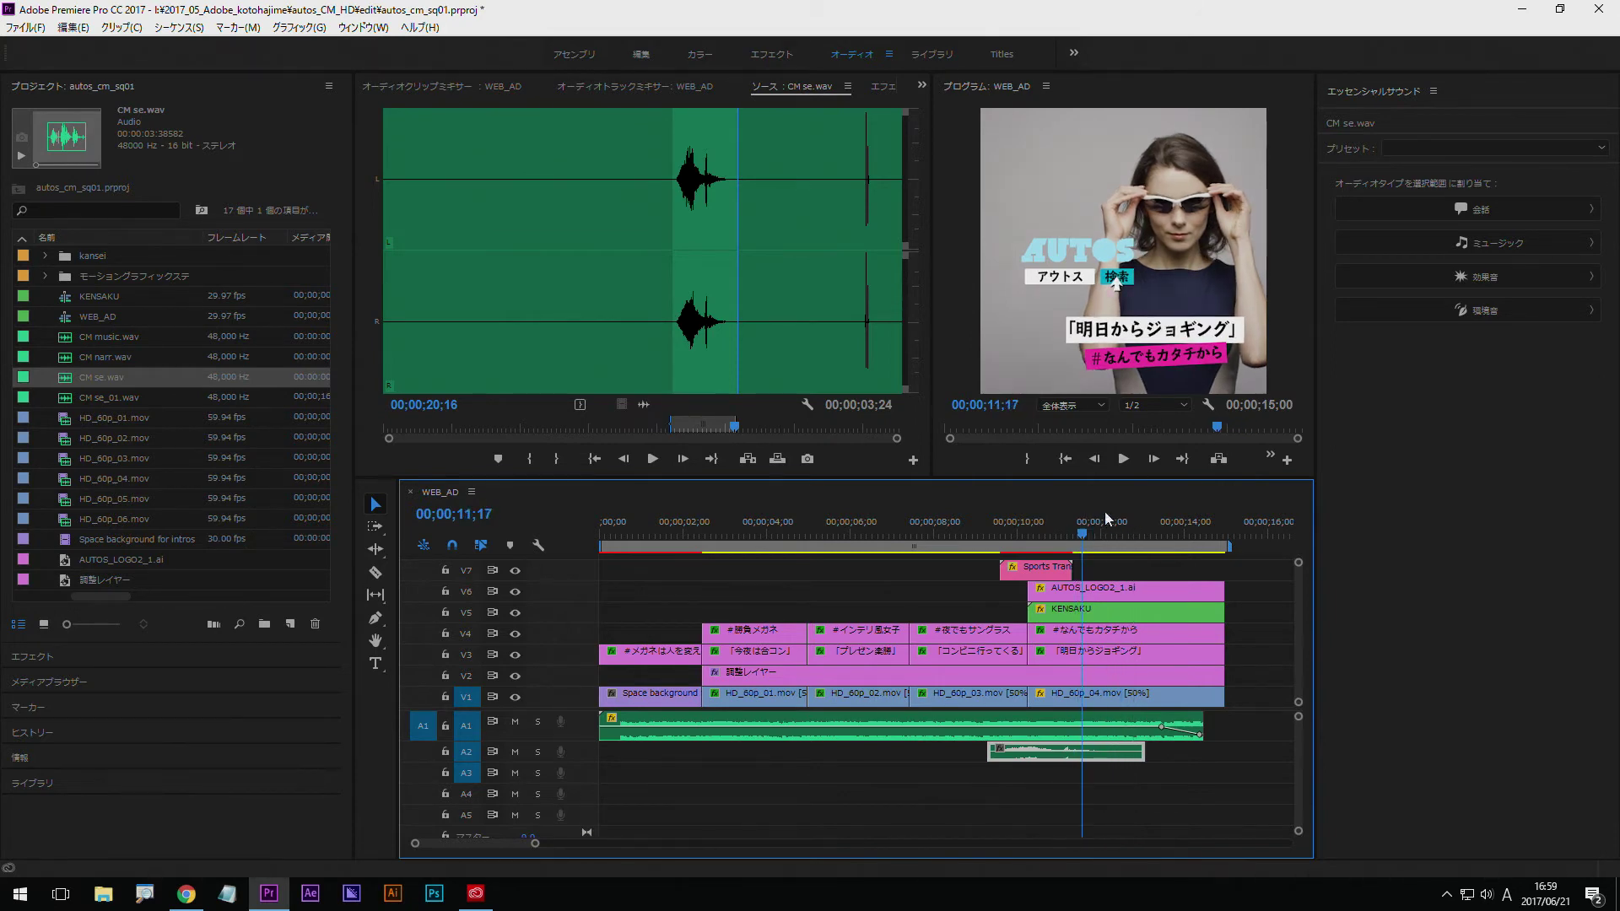
pyautogui.click(1123, 460)
pyautogui.click(1123, 460)
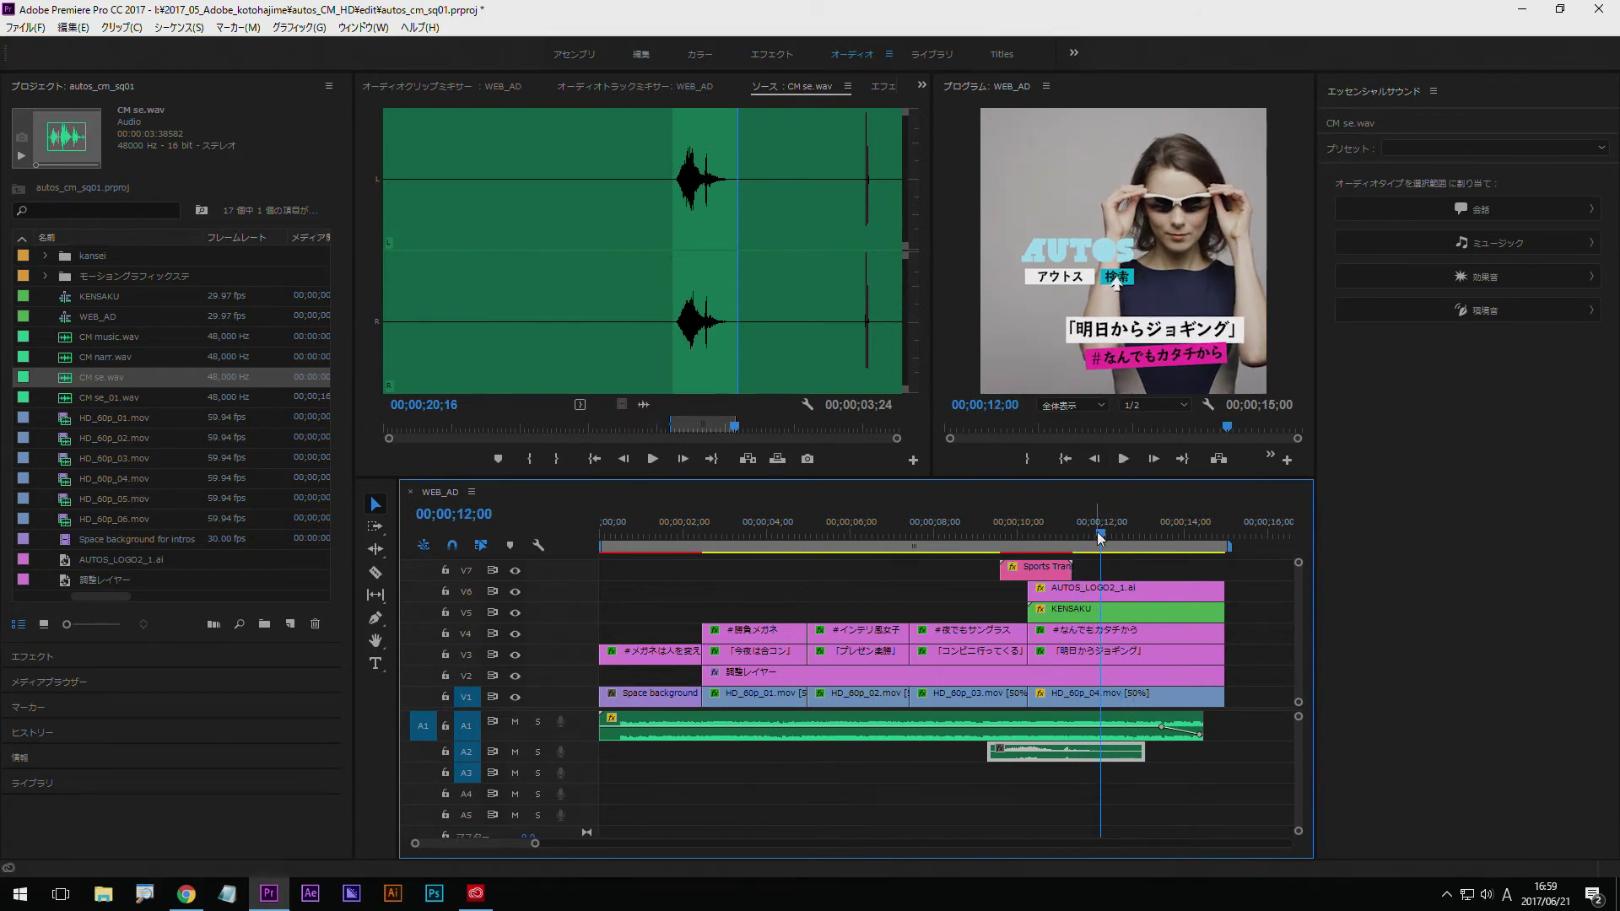
pyautogui.moveTo(1101, 538); pyautogui.dragTo(1088, 535)
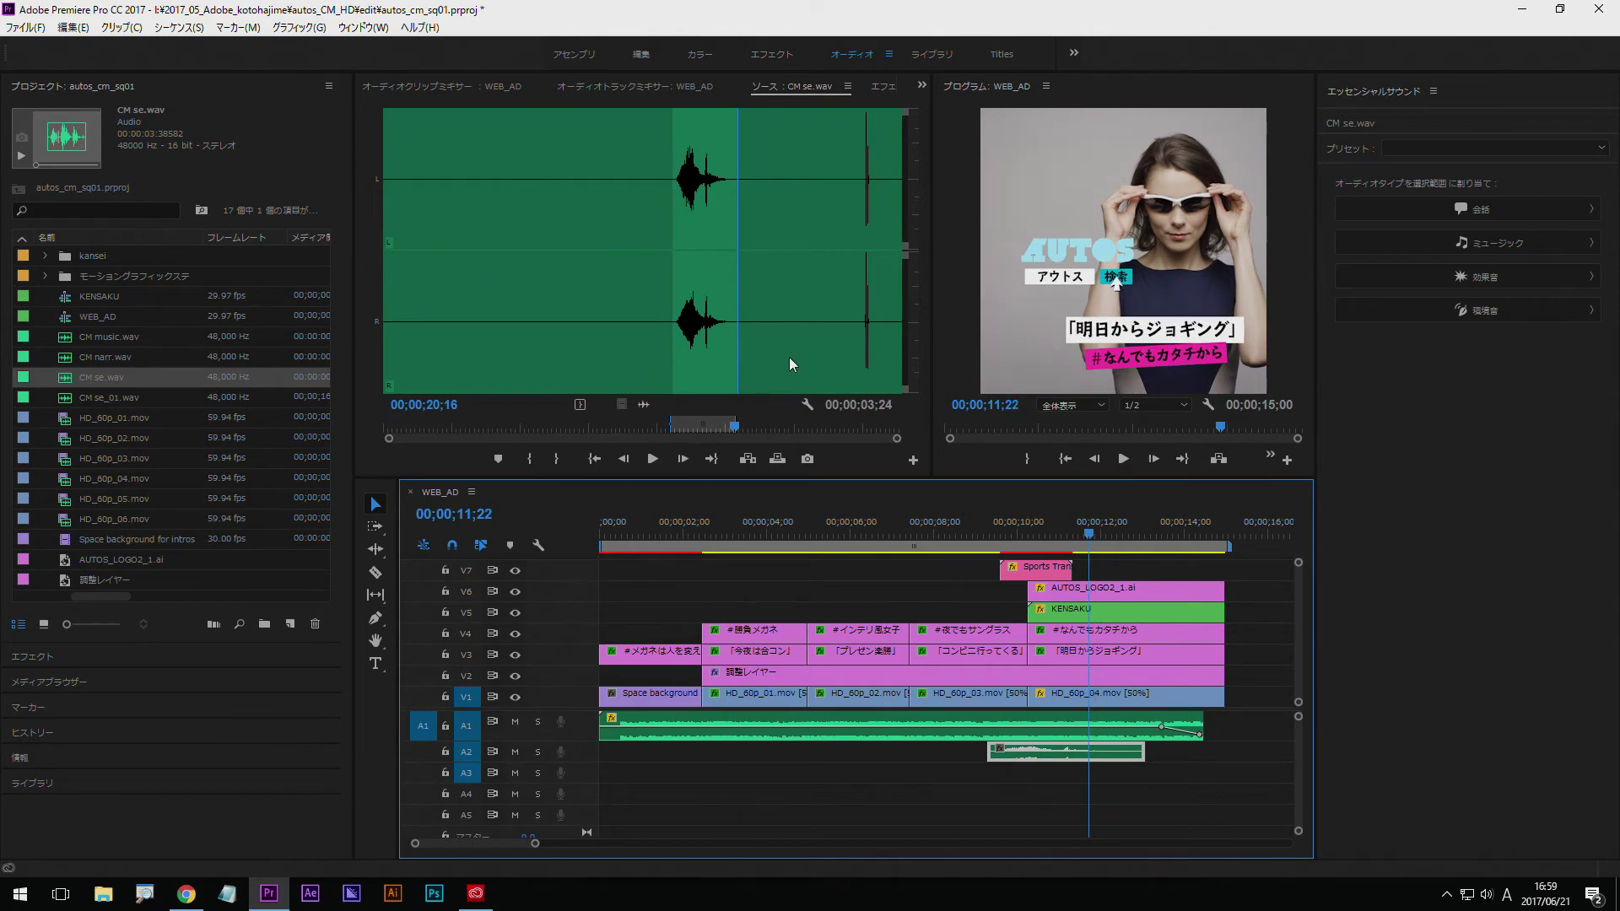
# Preview CM se.wav from 25;27 and scrub back to the start of its last short sound.
pyautogui.click(831, 343)
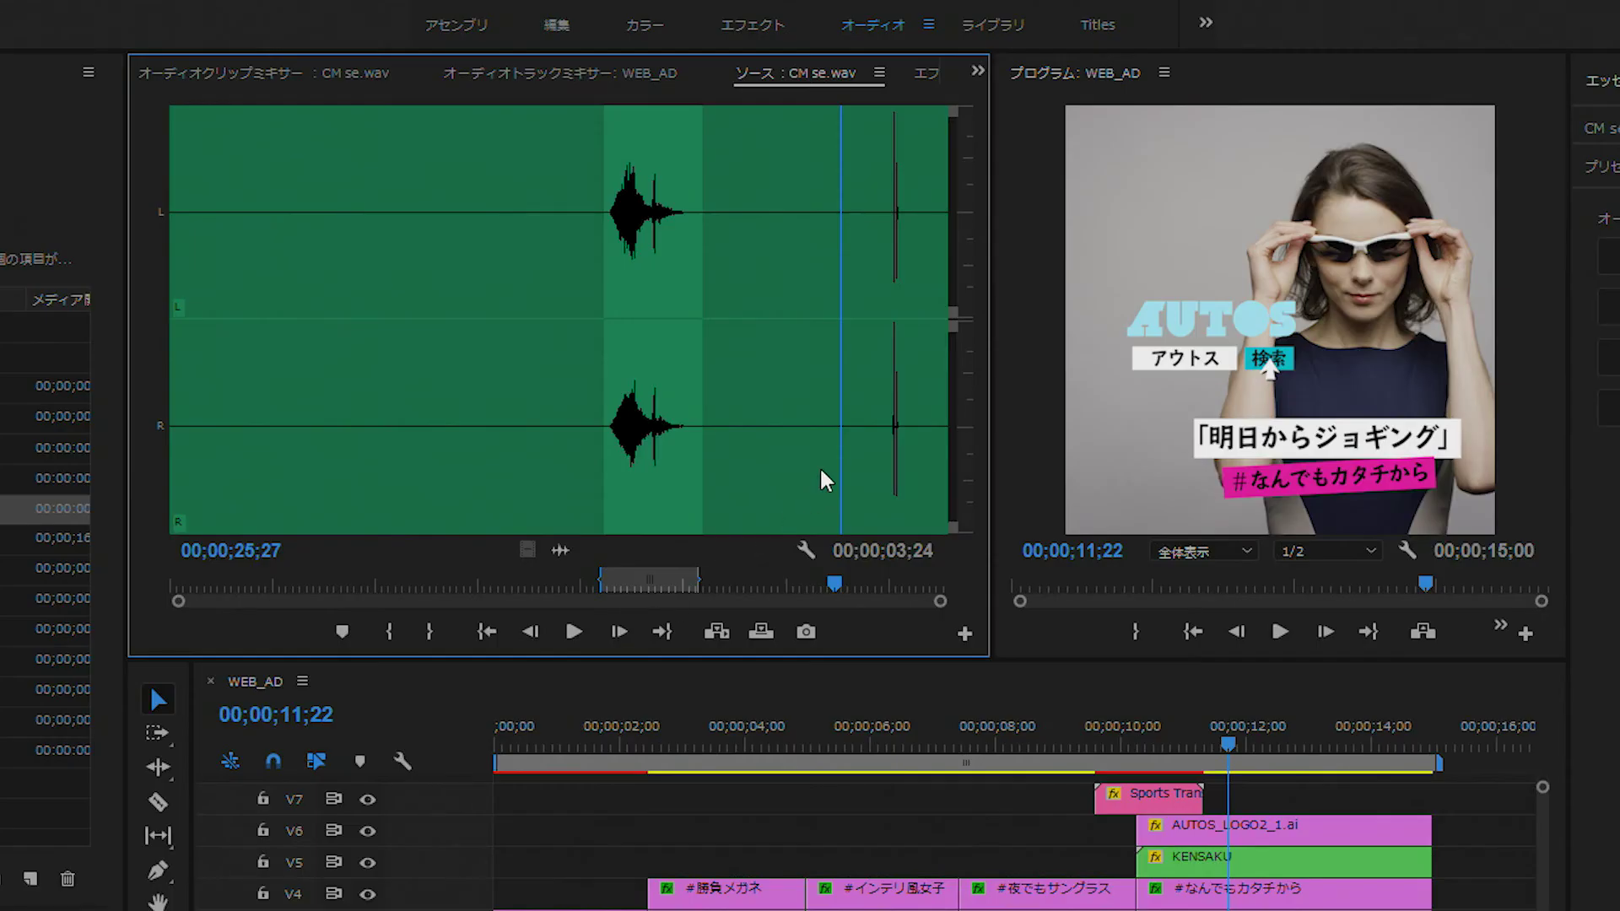
pyautogui.click(574, 632)
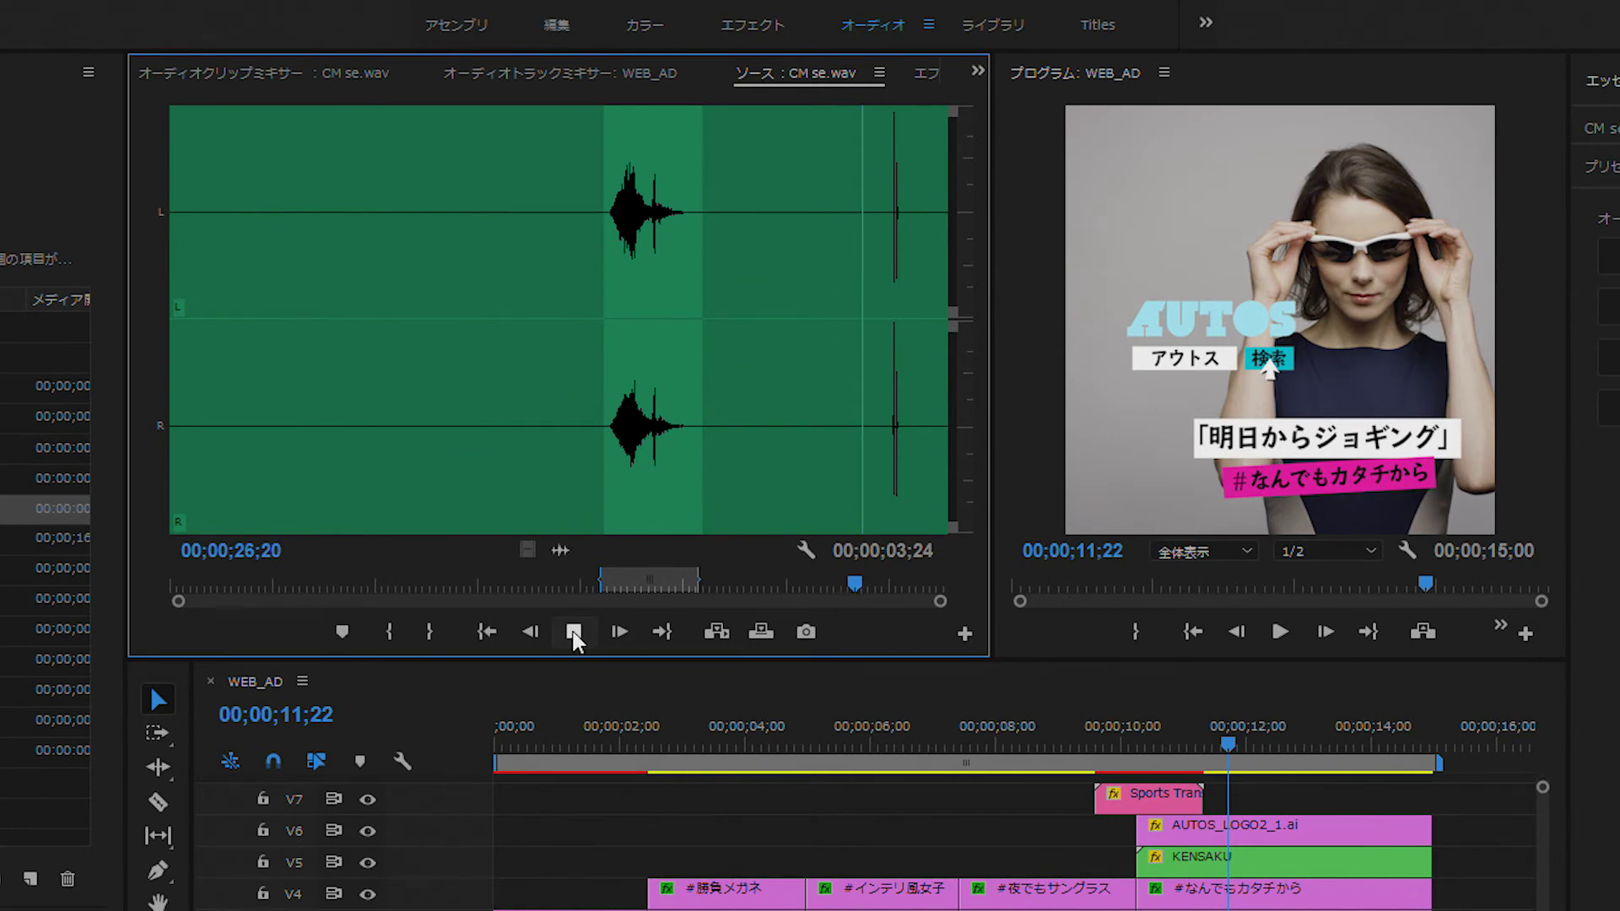
pyautogui.click(574, 632)
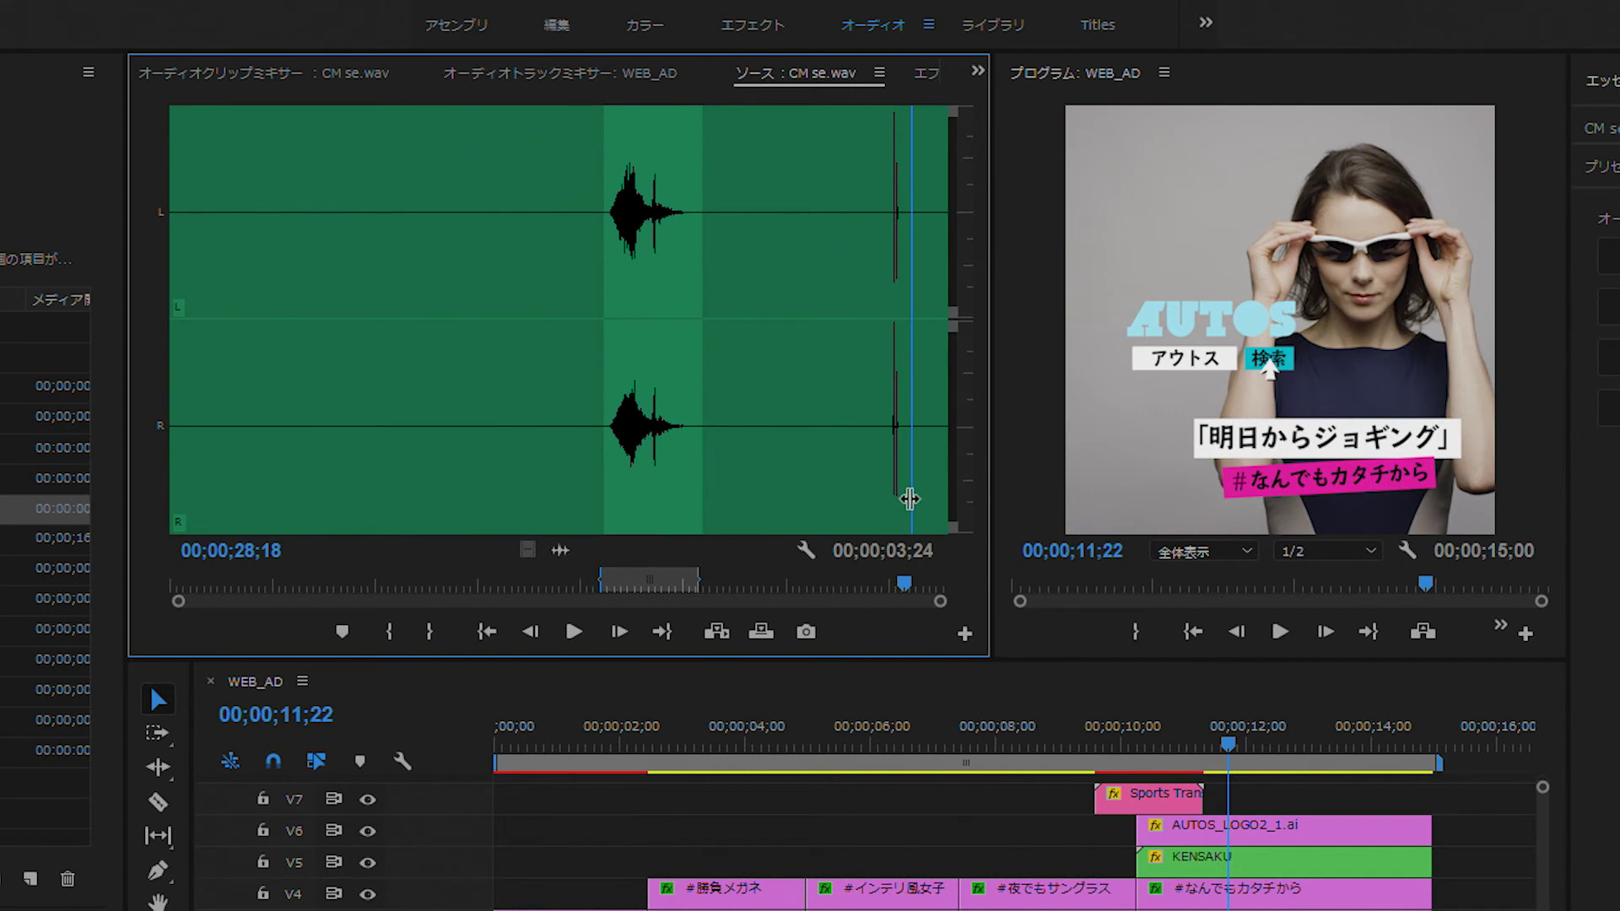
pyautogui.moveTo(910, 499); pyautogui.dragTo(888, 507)
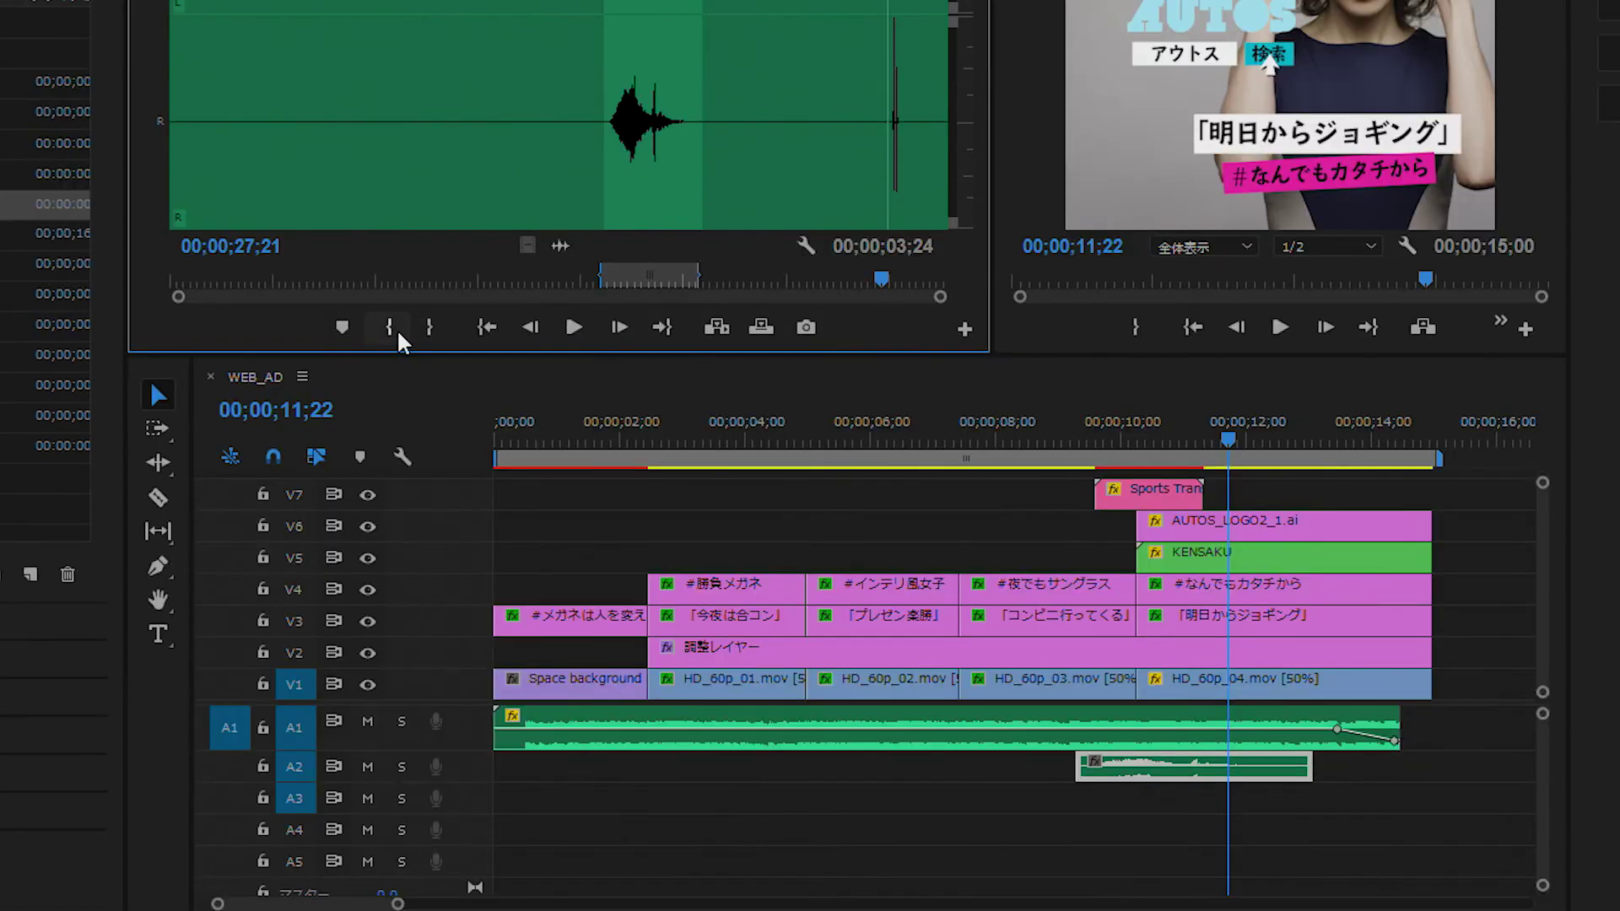
# Mark CM se.wav from 27;21 to 28;18 and drag the range toward track A3.
pyautogui.click(398, 332)
pyautogui.click(574, 327)
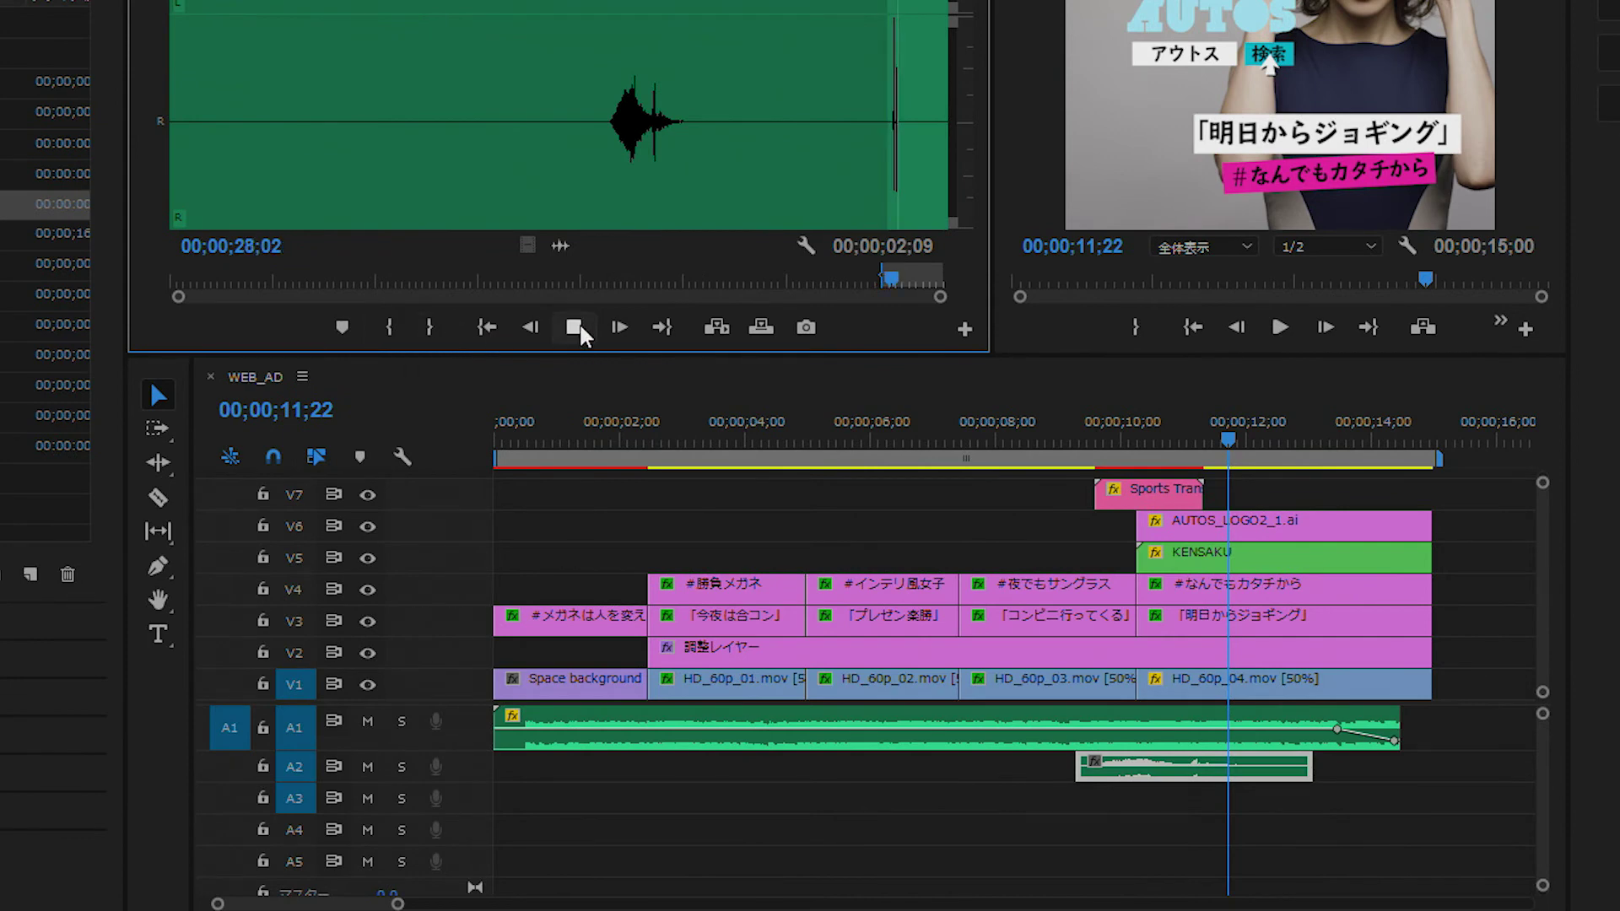
pyautogui.click(580, 329)
pyautogui.click(429, 328)
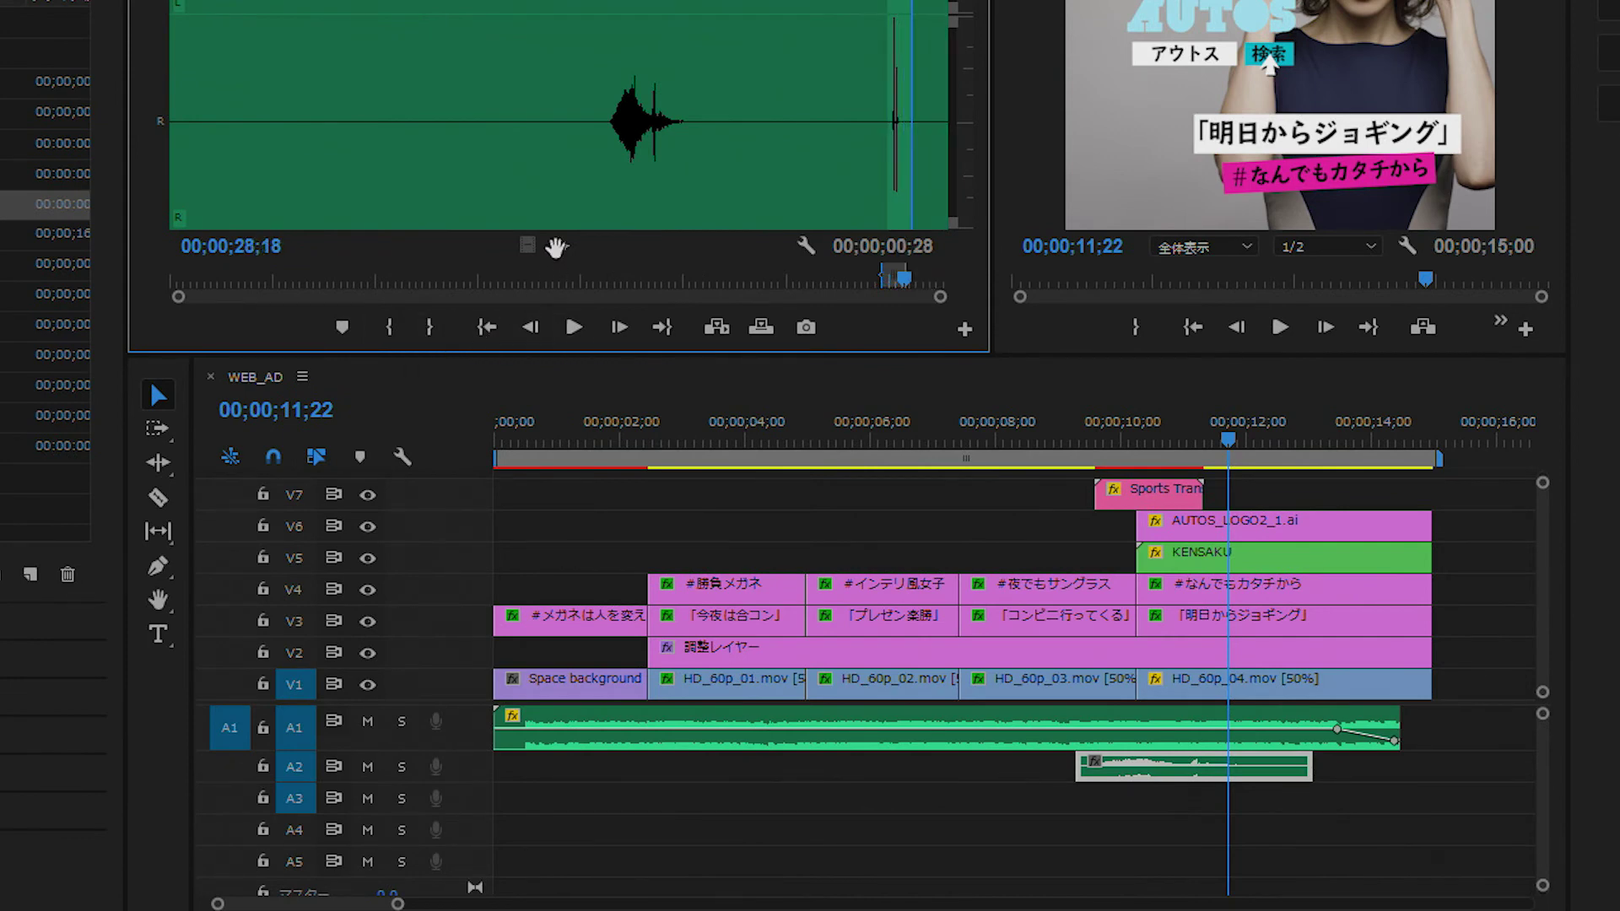
pyautogui.moveTo(657, 399); pyautogui.dragTo(1220, 816)
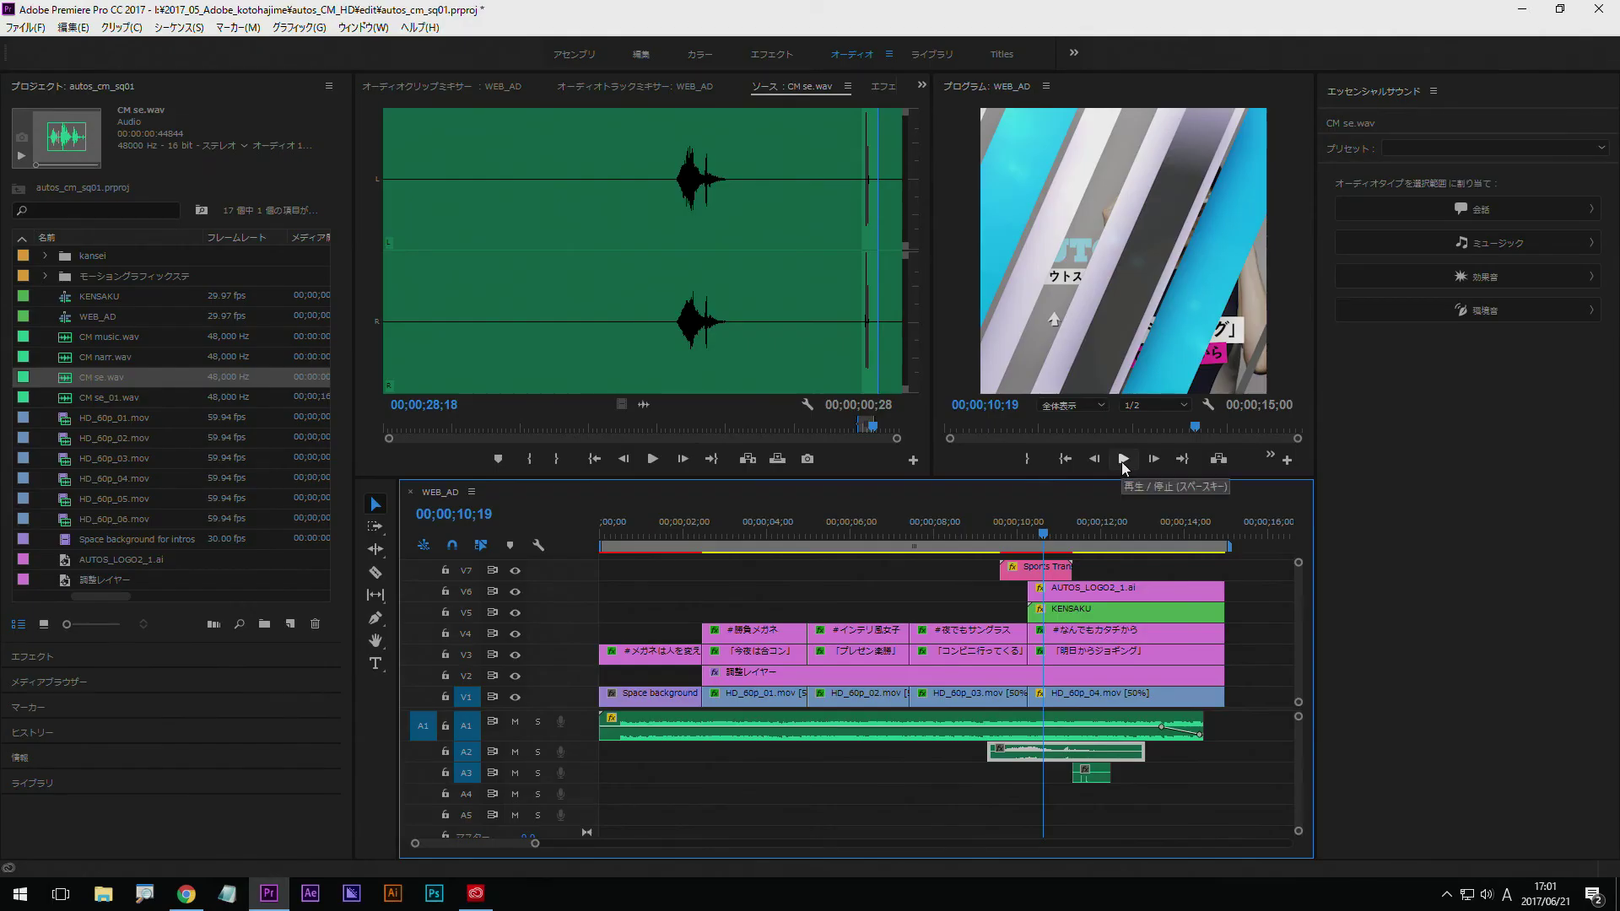
# Play WEB_AD from about 10 seconds to review the CM se.wav effect at 11;10–12;07 on A3.
pyautogui.click(1123, 462)
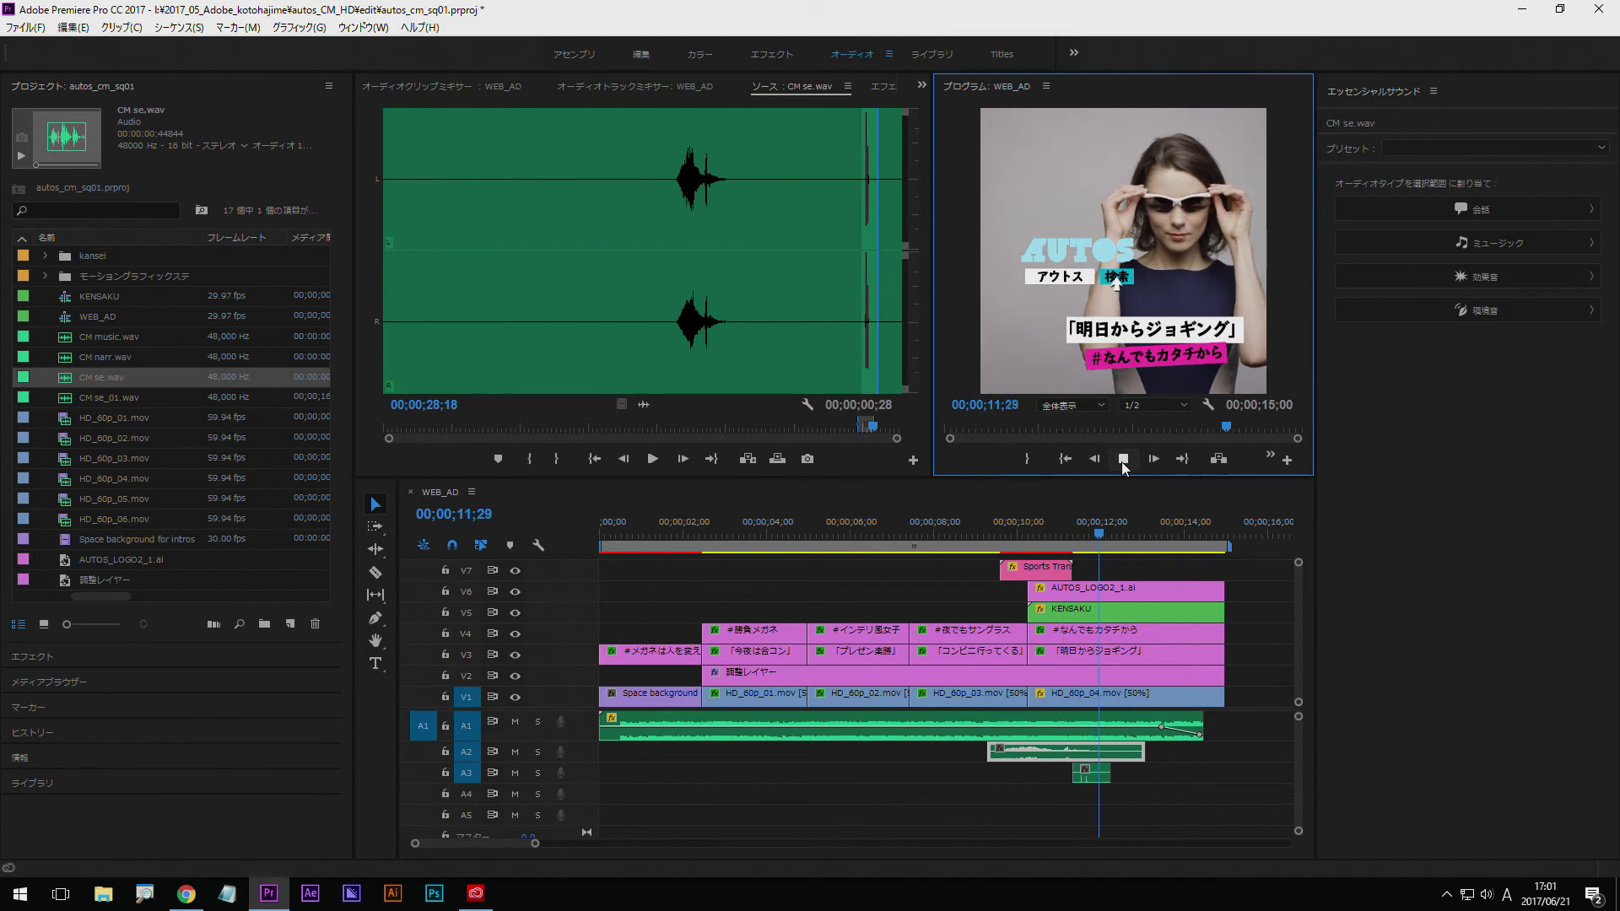
pyautogui.click(1093, 778)
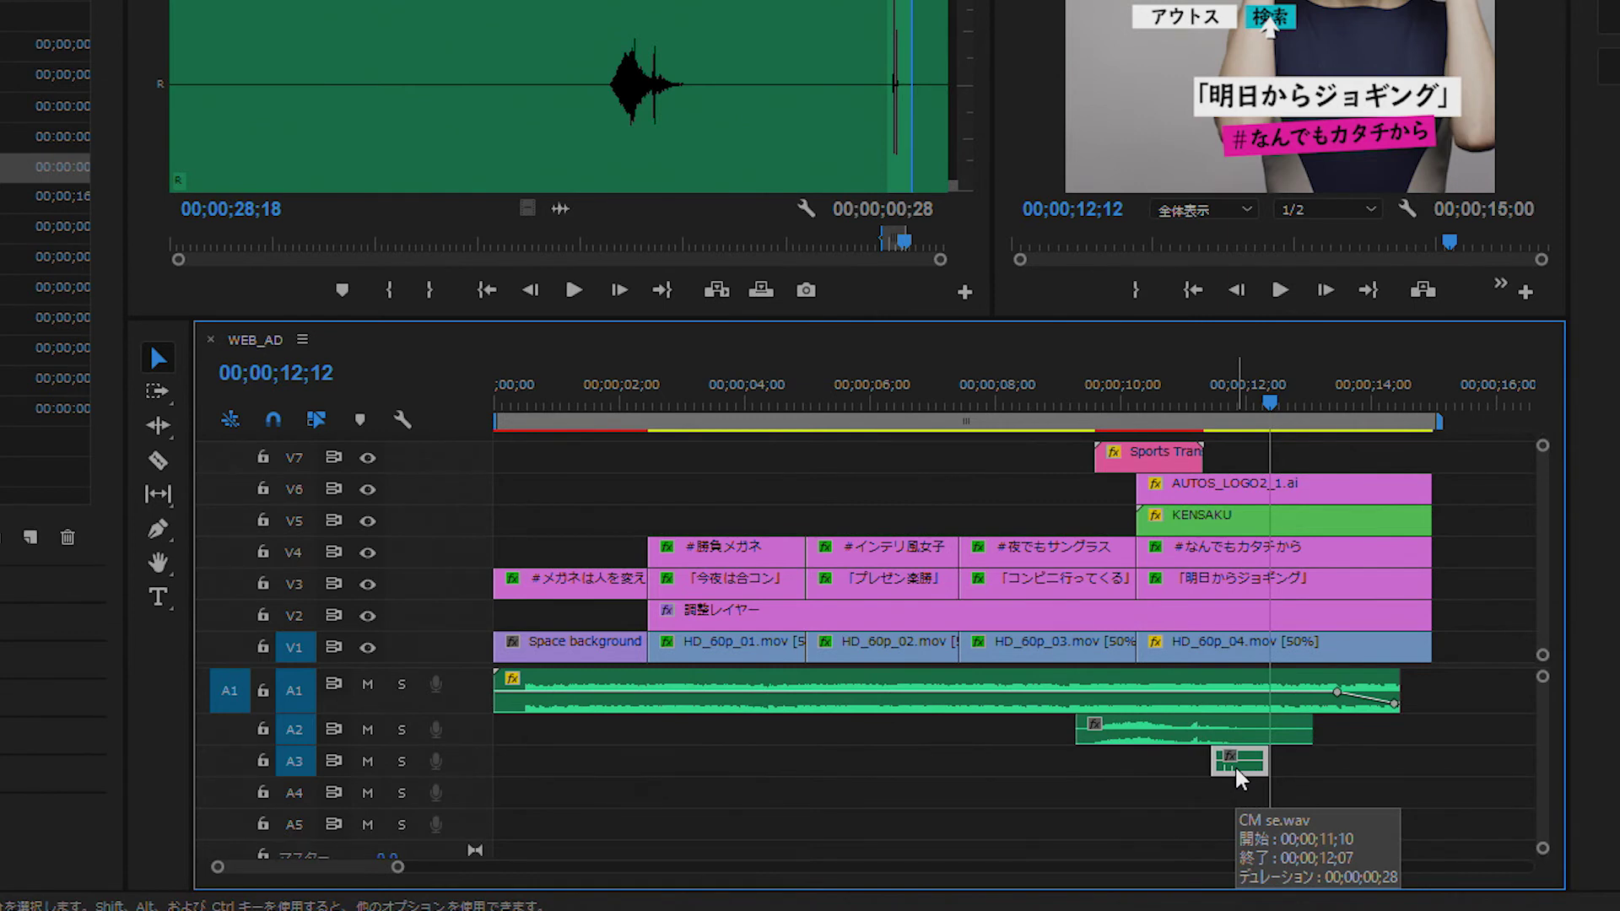
pyautogui.moveTo(1232, 403); pyautogui.dragTo(1201, 409)
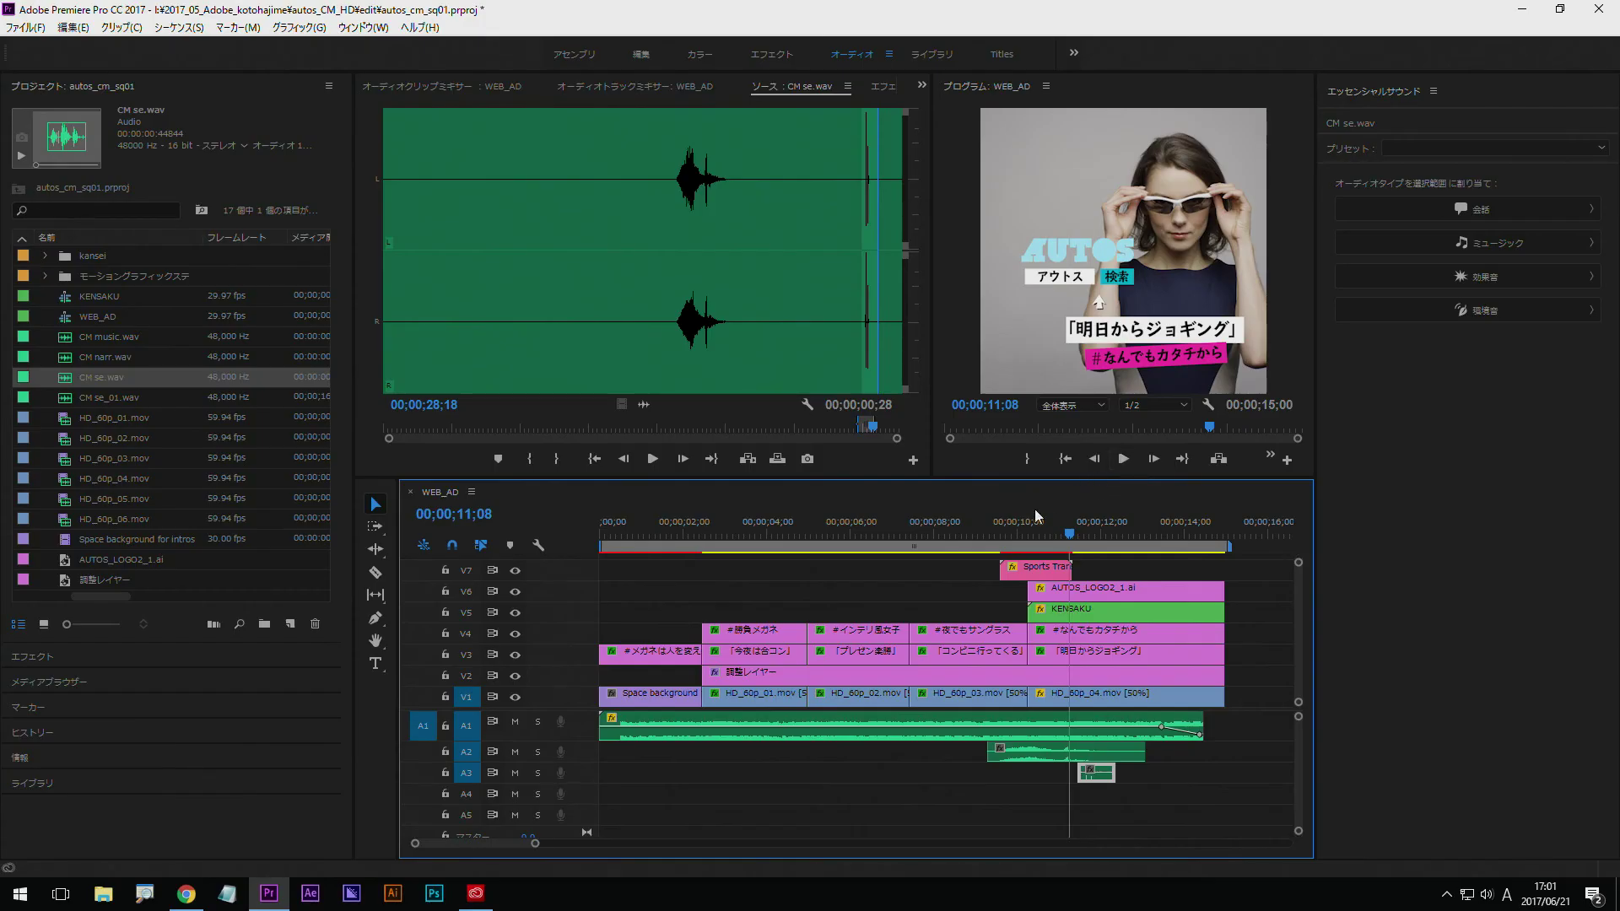
pyautogui.click(1019, 531)
pyautogui.click(1124, 461)
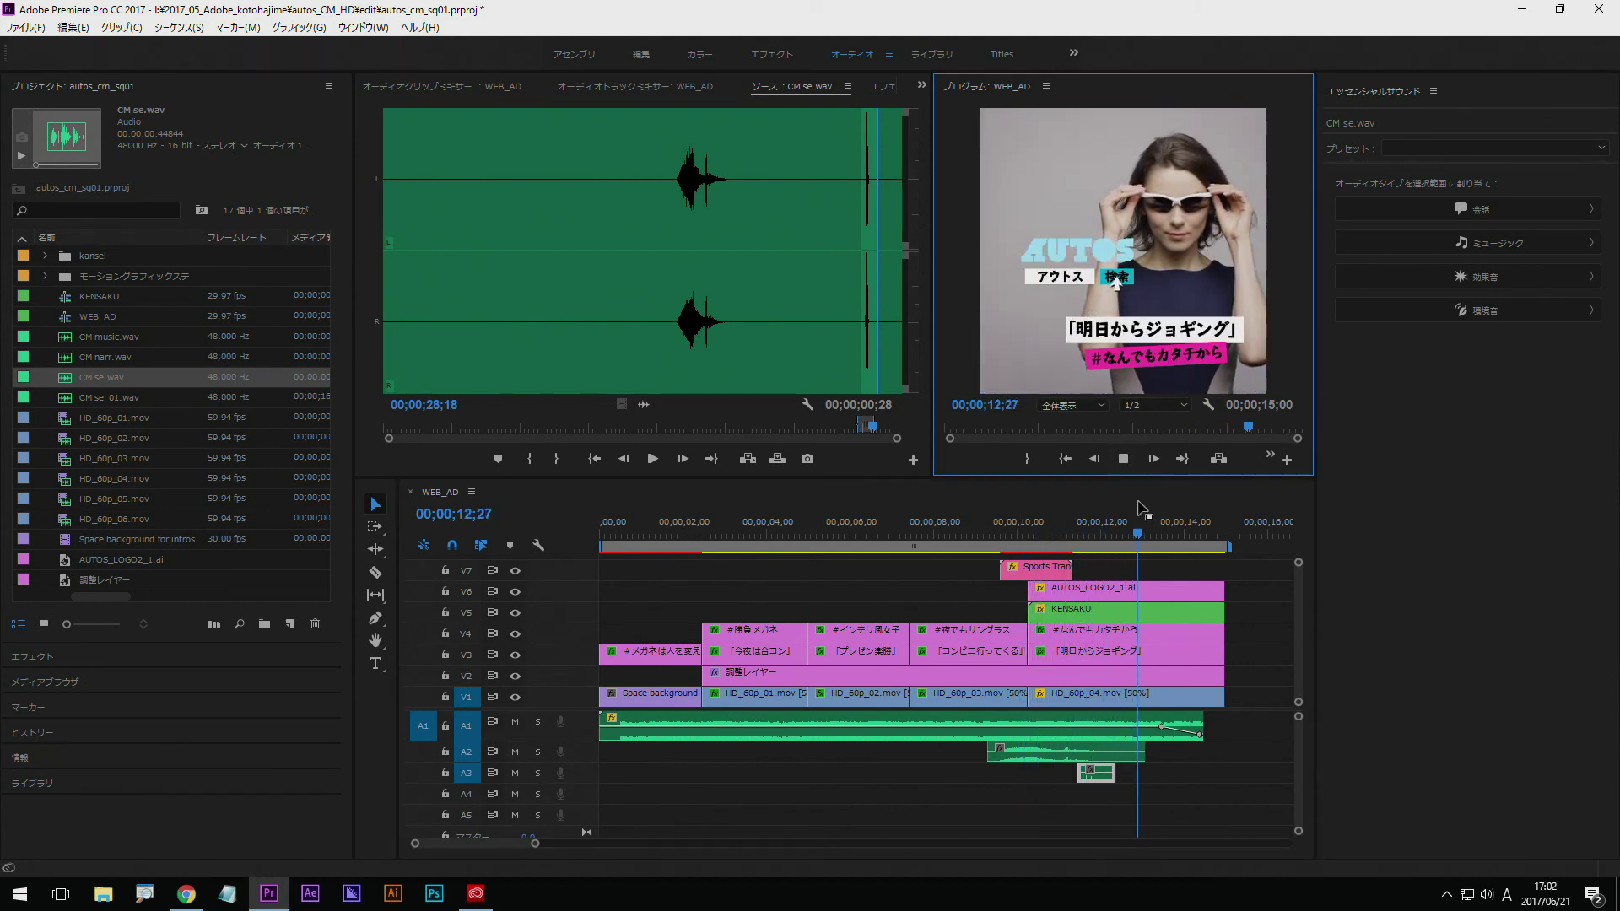
pyautogui.click(1152, 533)
pyautogui.moveTo(1153, 532); pyautogui.dragTo(1149, 530)
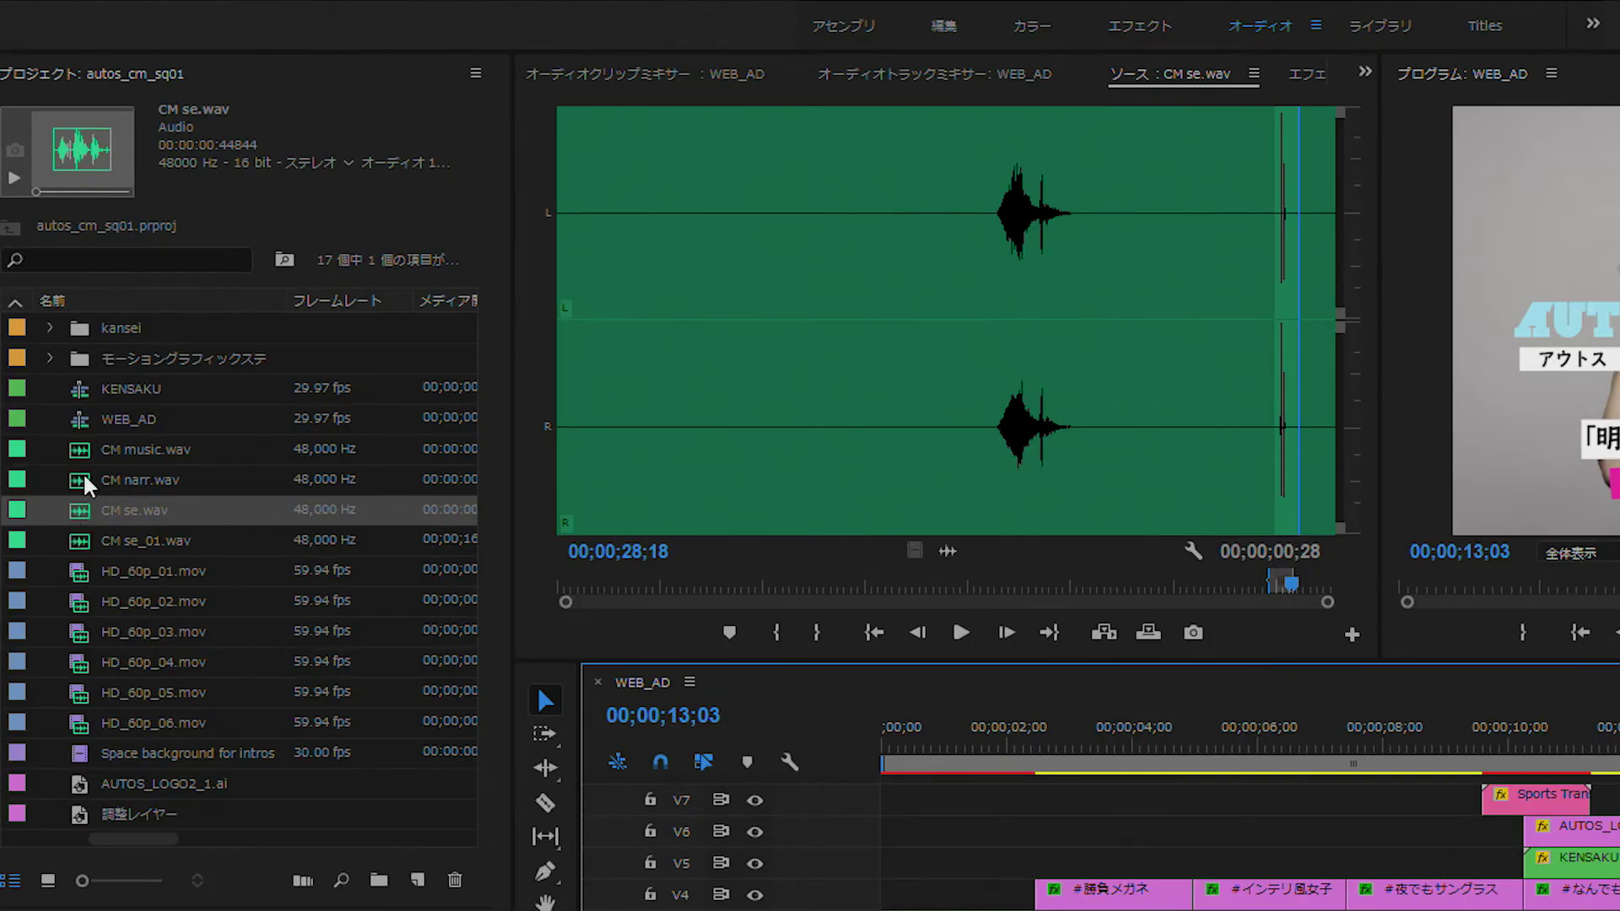
# Load CM narr.wav in the Source monitor and preview the narration around 23 seconds.
pyautogui.moveTo(87, 485)
pyautogui.click(87, 486)
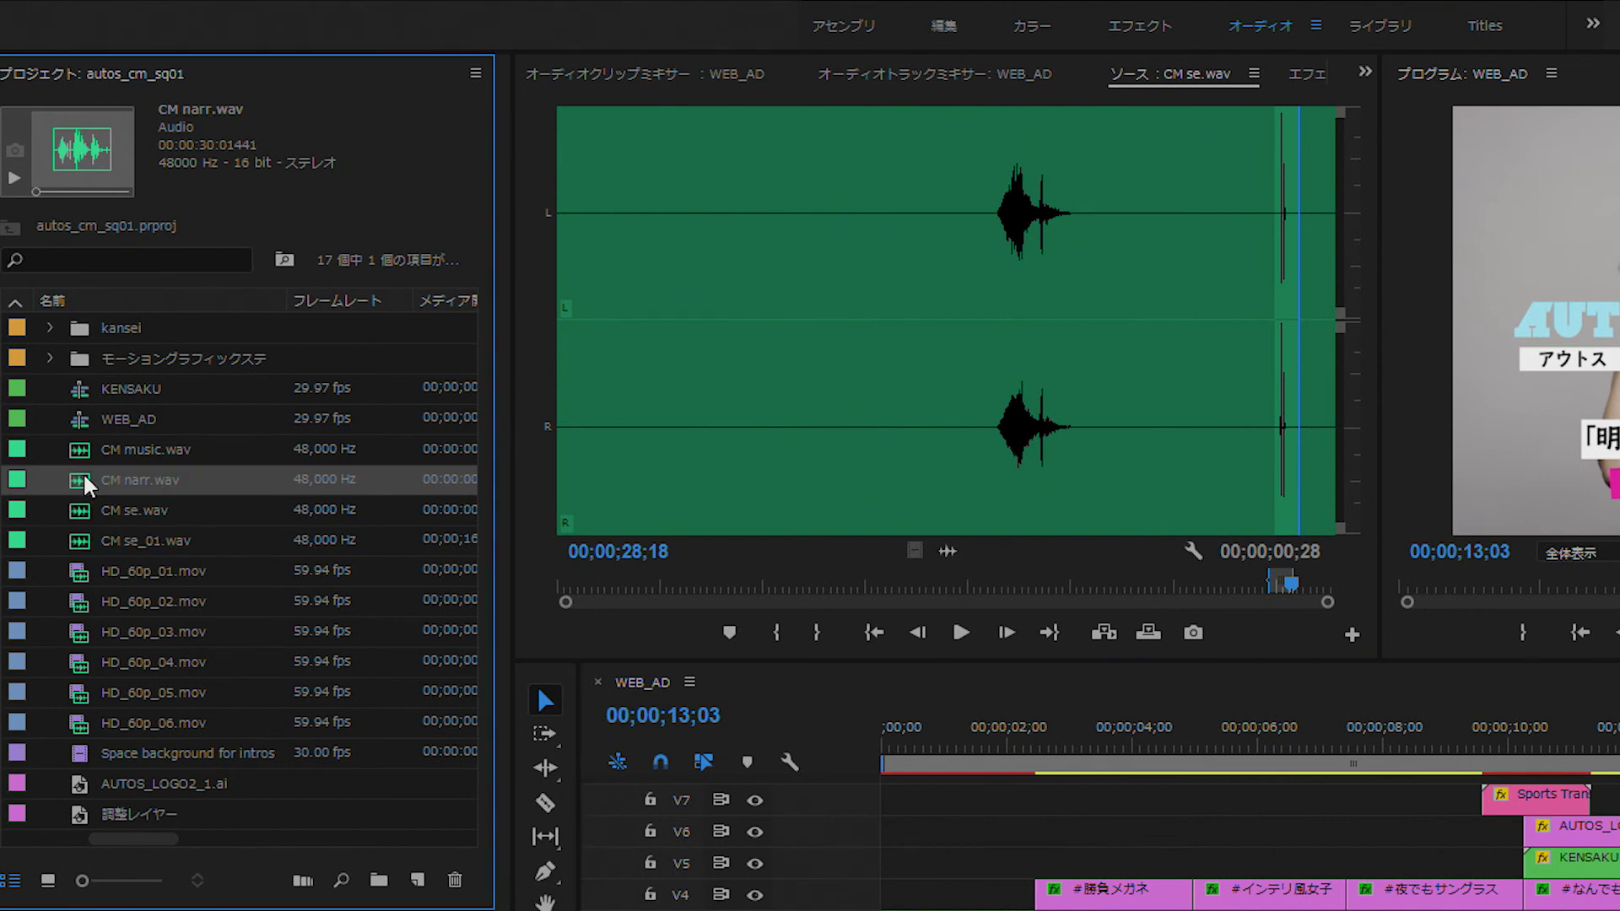
pyautogui.doubleClick(86, 485)
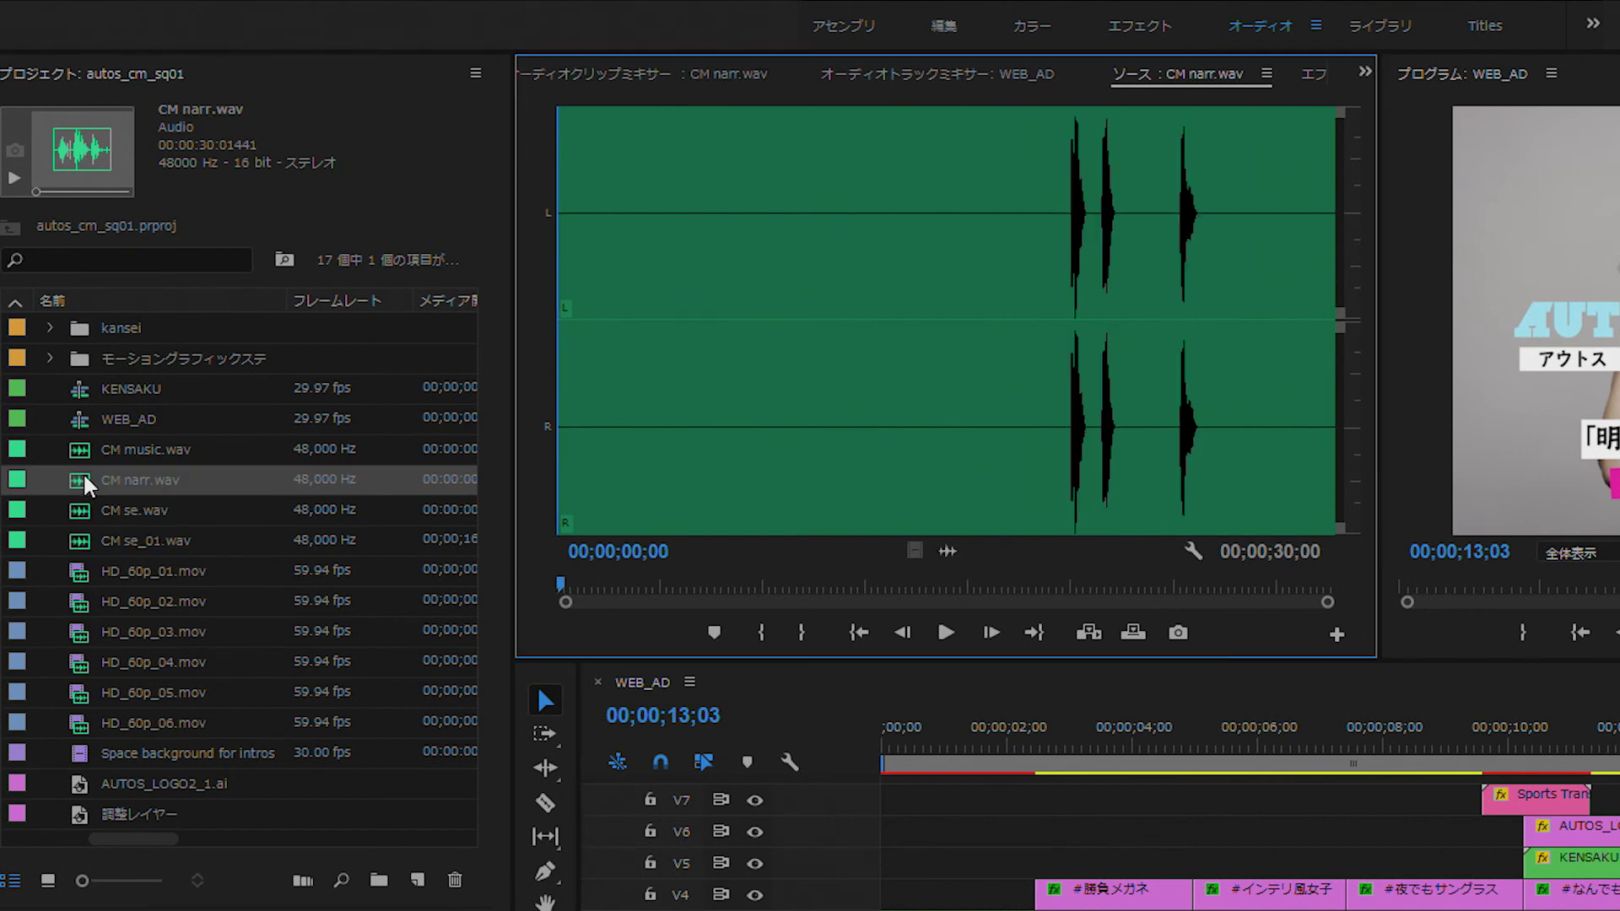
pyautogui.click(1043, 494)
pyautogui.click(1165, 499)
pyautogui.press('space')
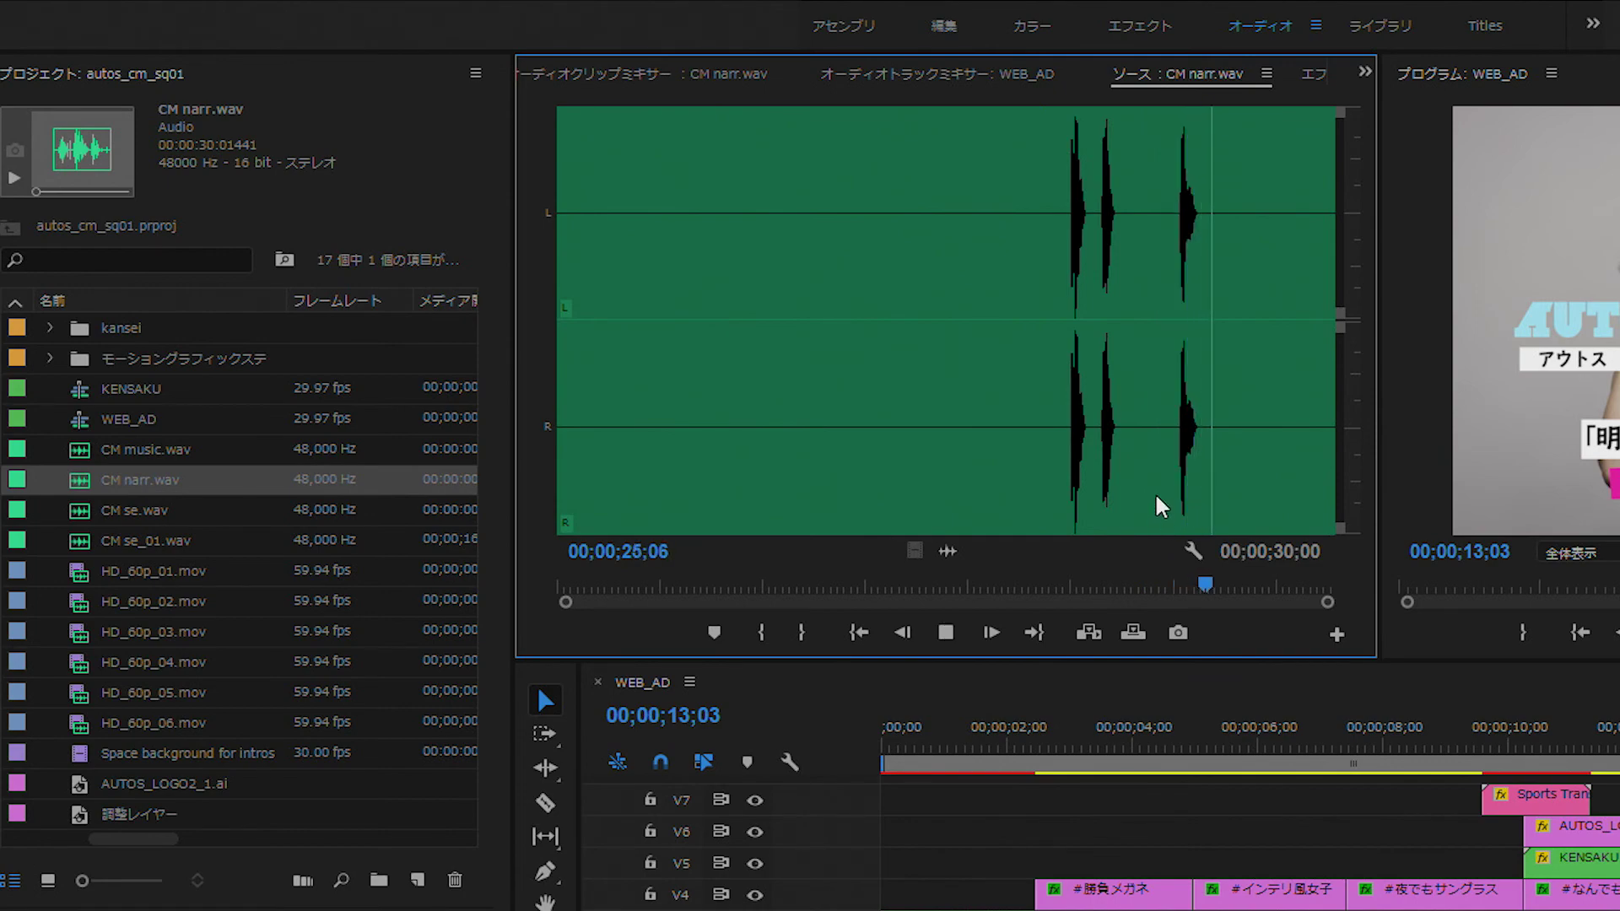
pyautogui.click(1155, 491)
# Mark the narration phrase from 23;26 to 25;13 as In and Out points.
pyautogui.moveTo(784, 371); pyautogui.dragTo(797, 363)
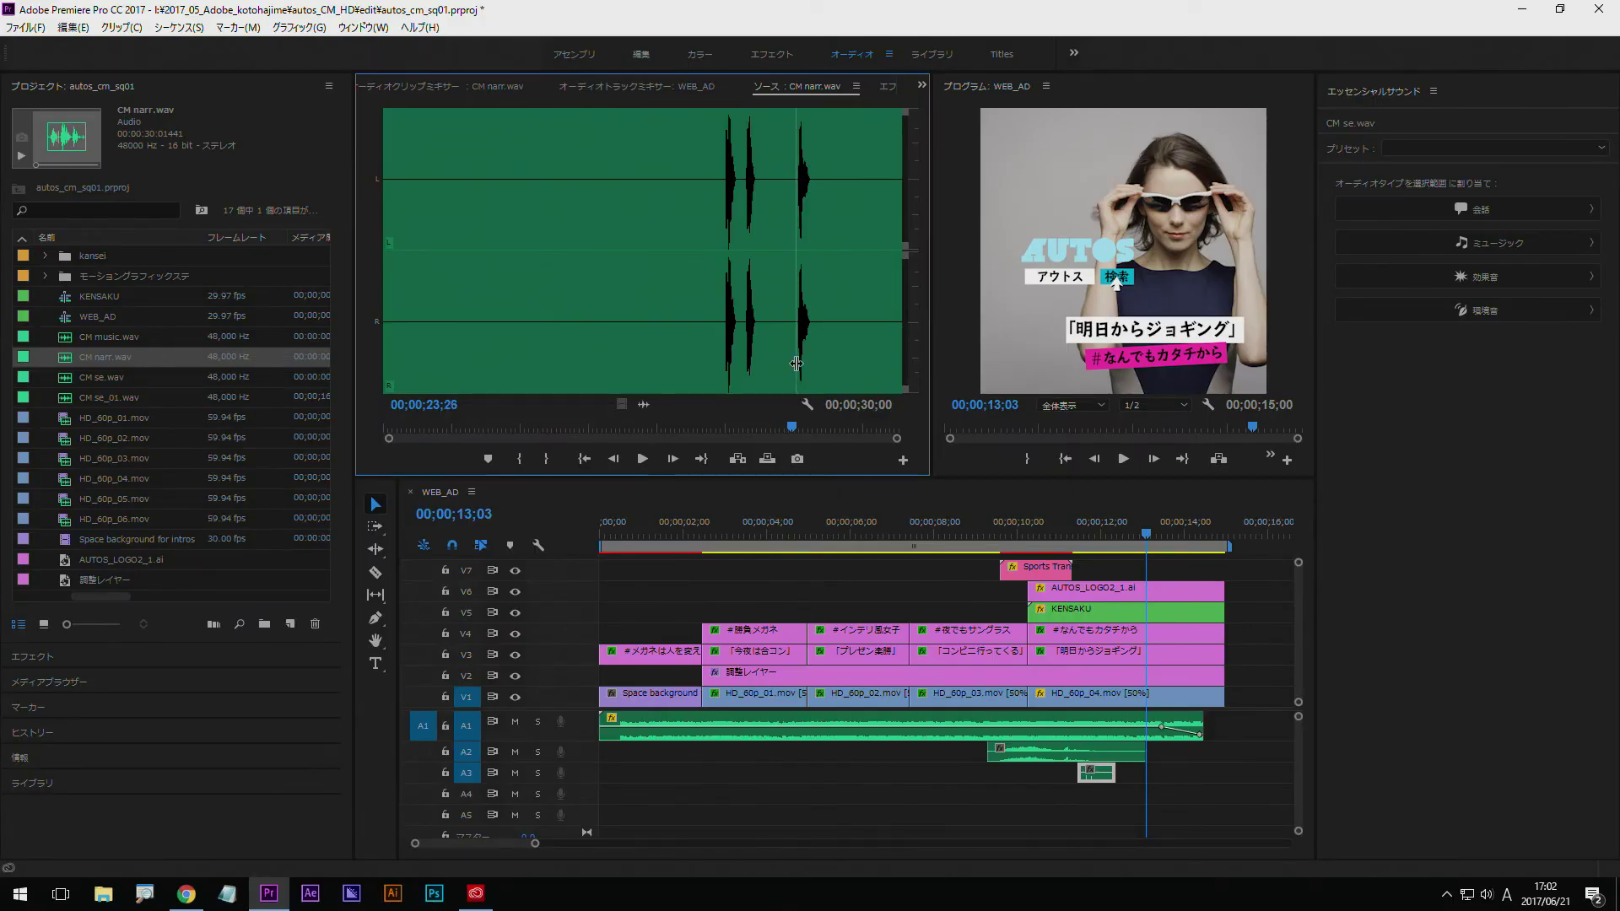
pyautogui.click(523, 463)
pyautogui.press('space')
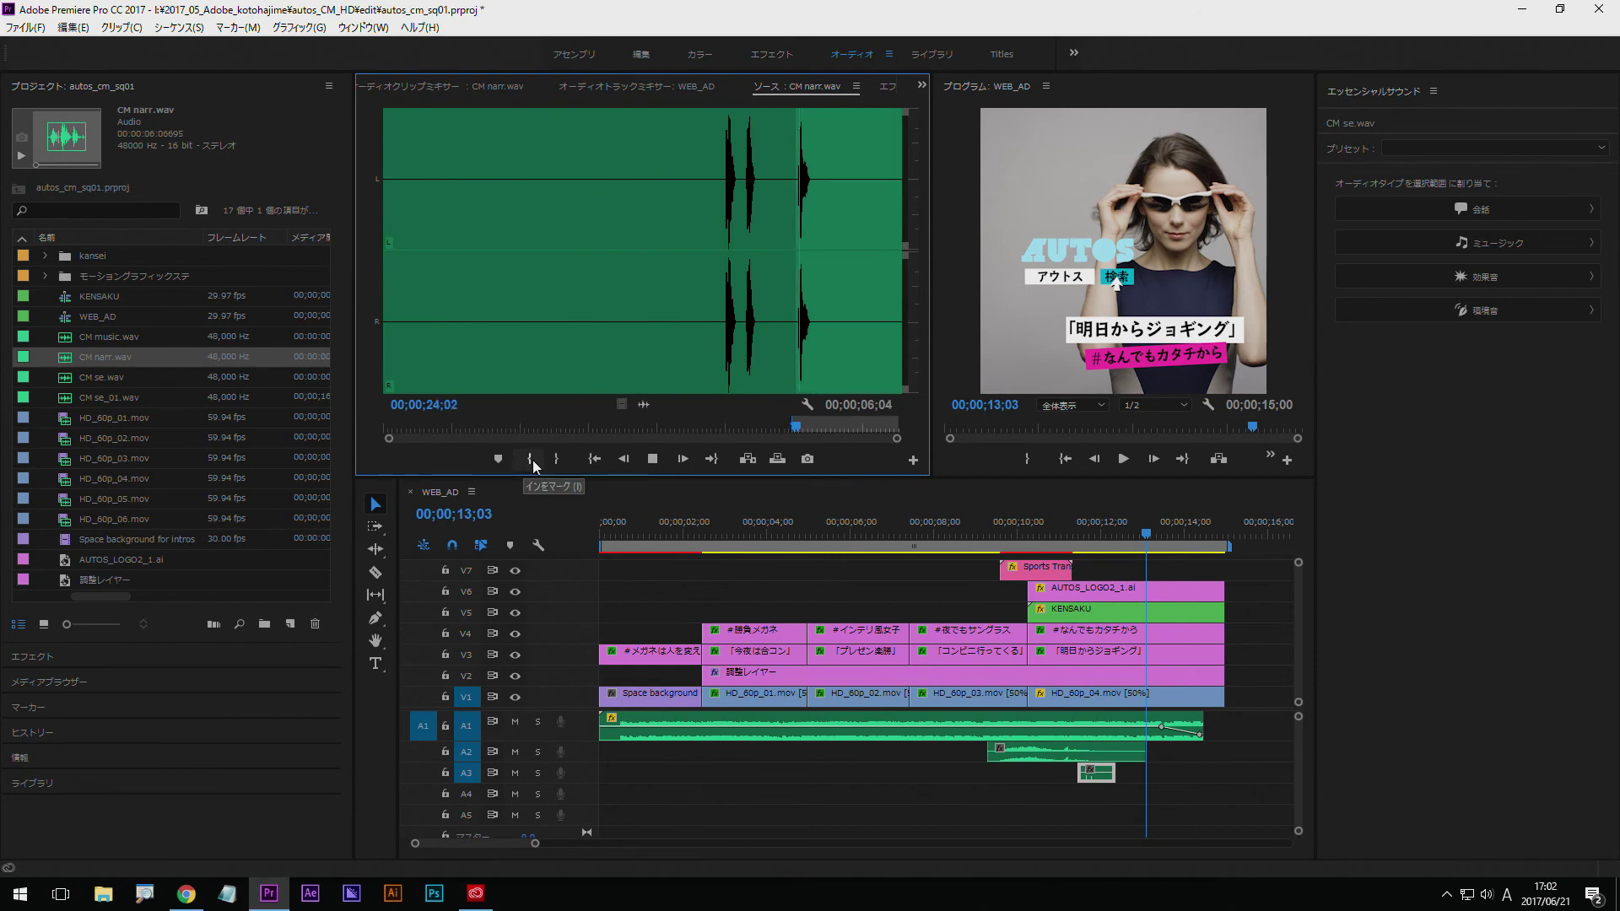
pyautogui.click(559, 460)
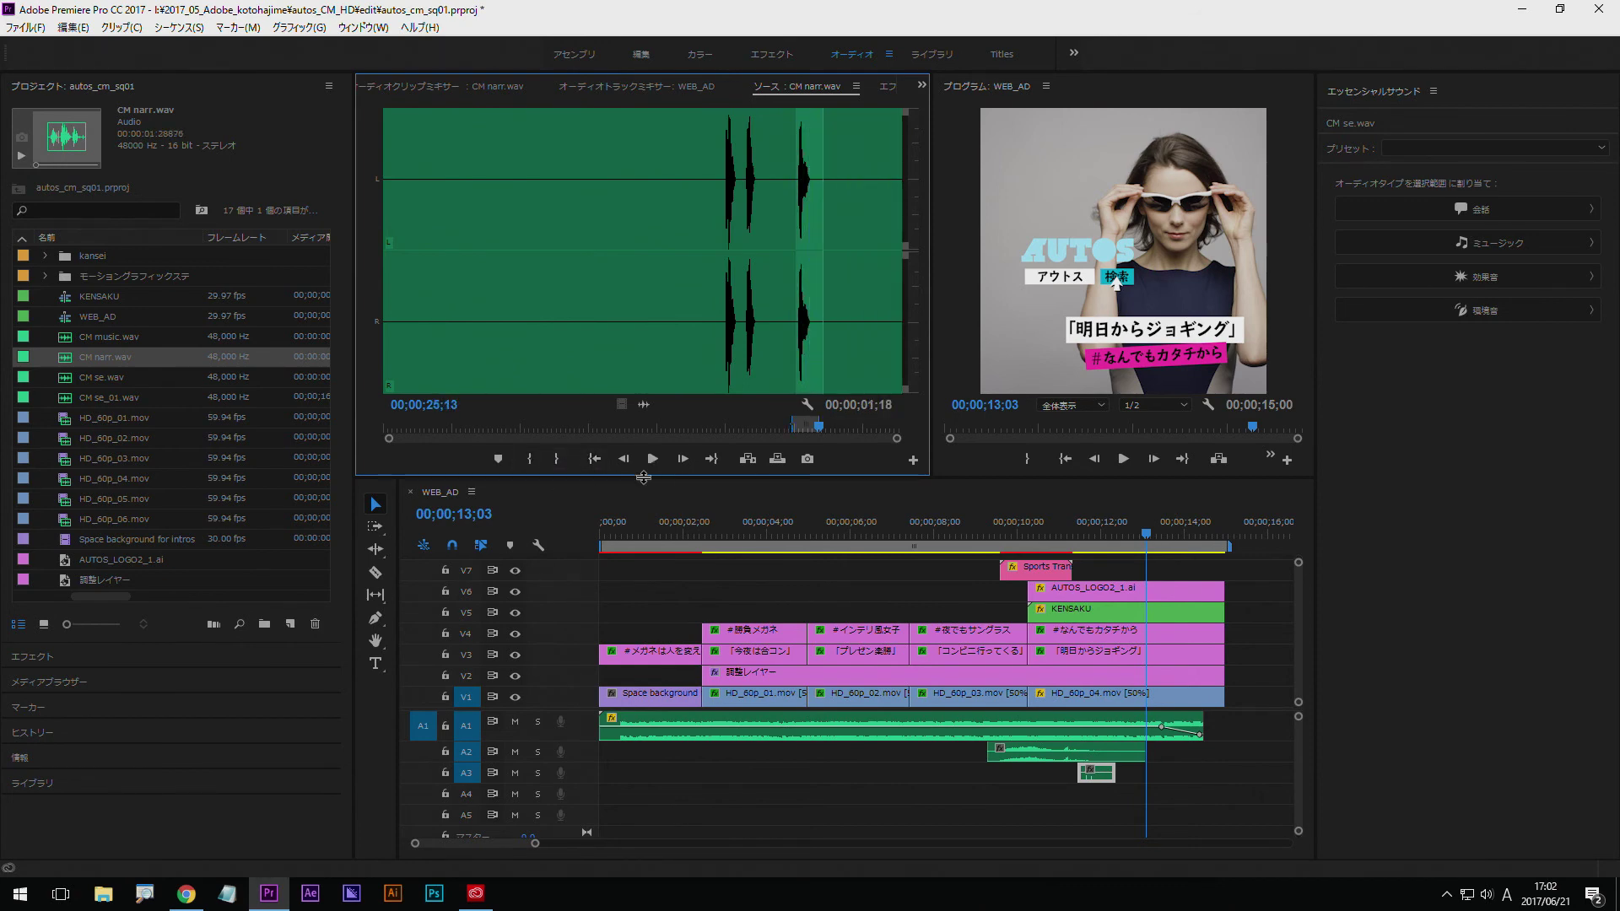
# Drop the marked narration phrase onto the timeline spanning 12;12 to 13;29.
pyautogui.moveTo(729, 523); pyautogui.dragTo(1125, 808)
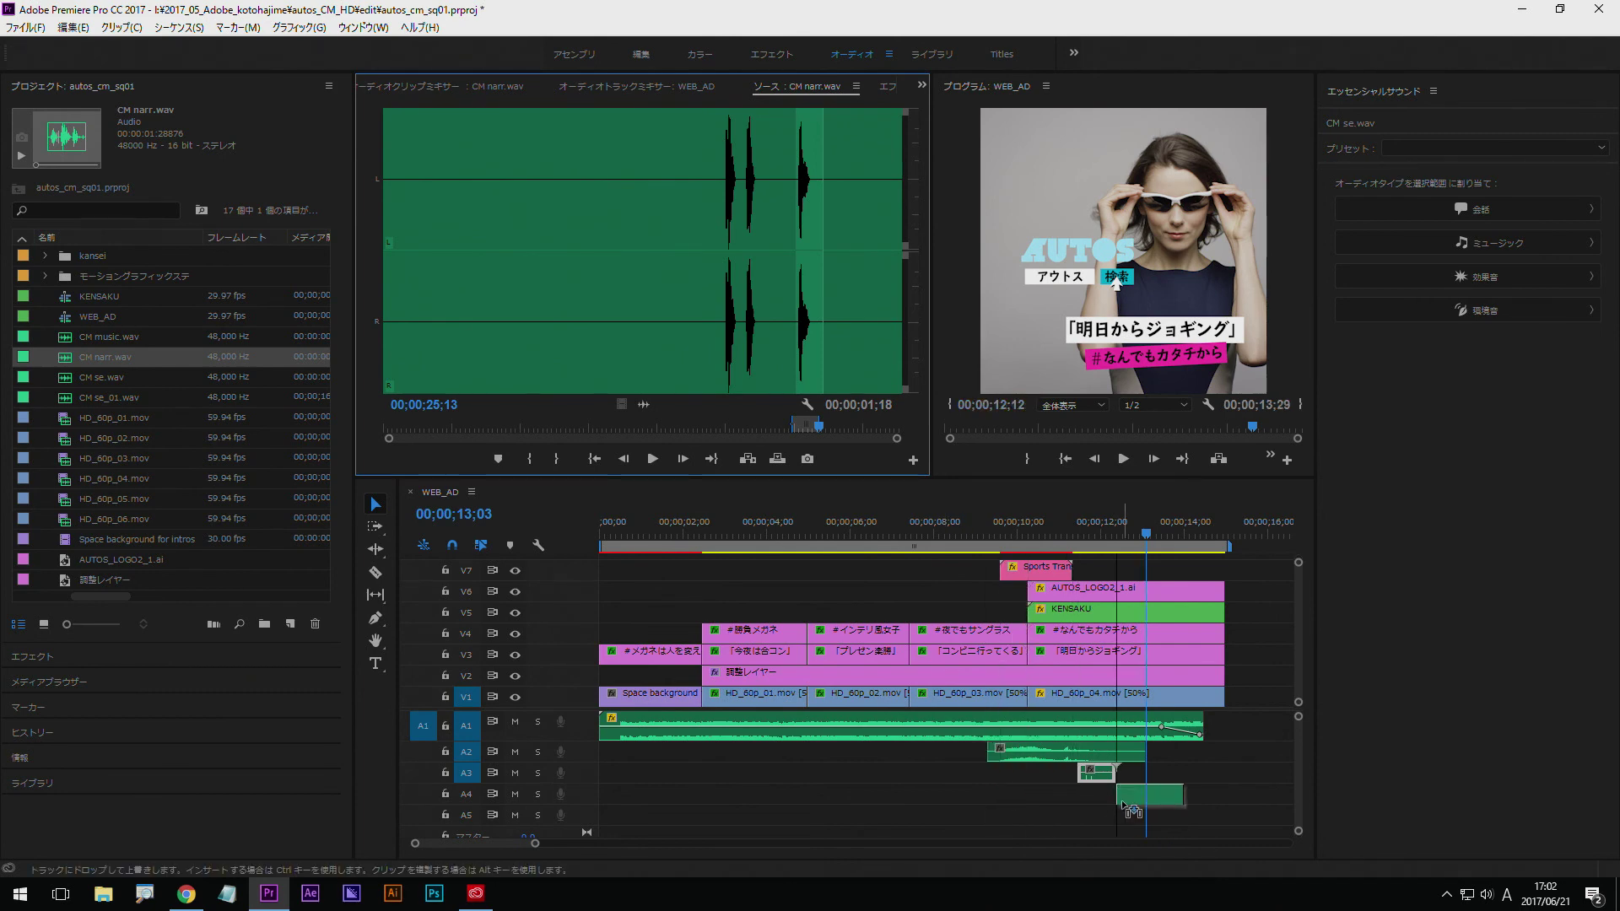
pyautogui.moveTo(1123, 807); pyautogui.dragTo(1126, 808)
pyautogui.click(989, 535)
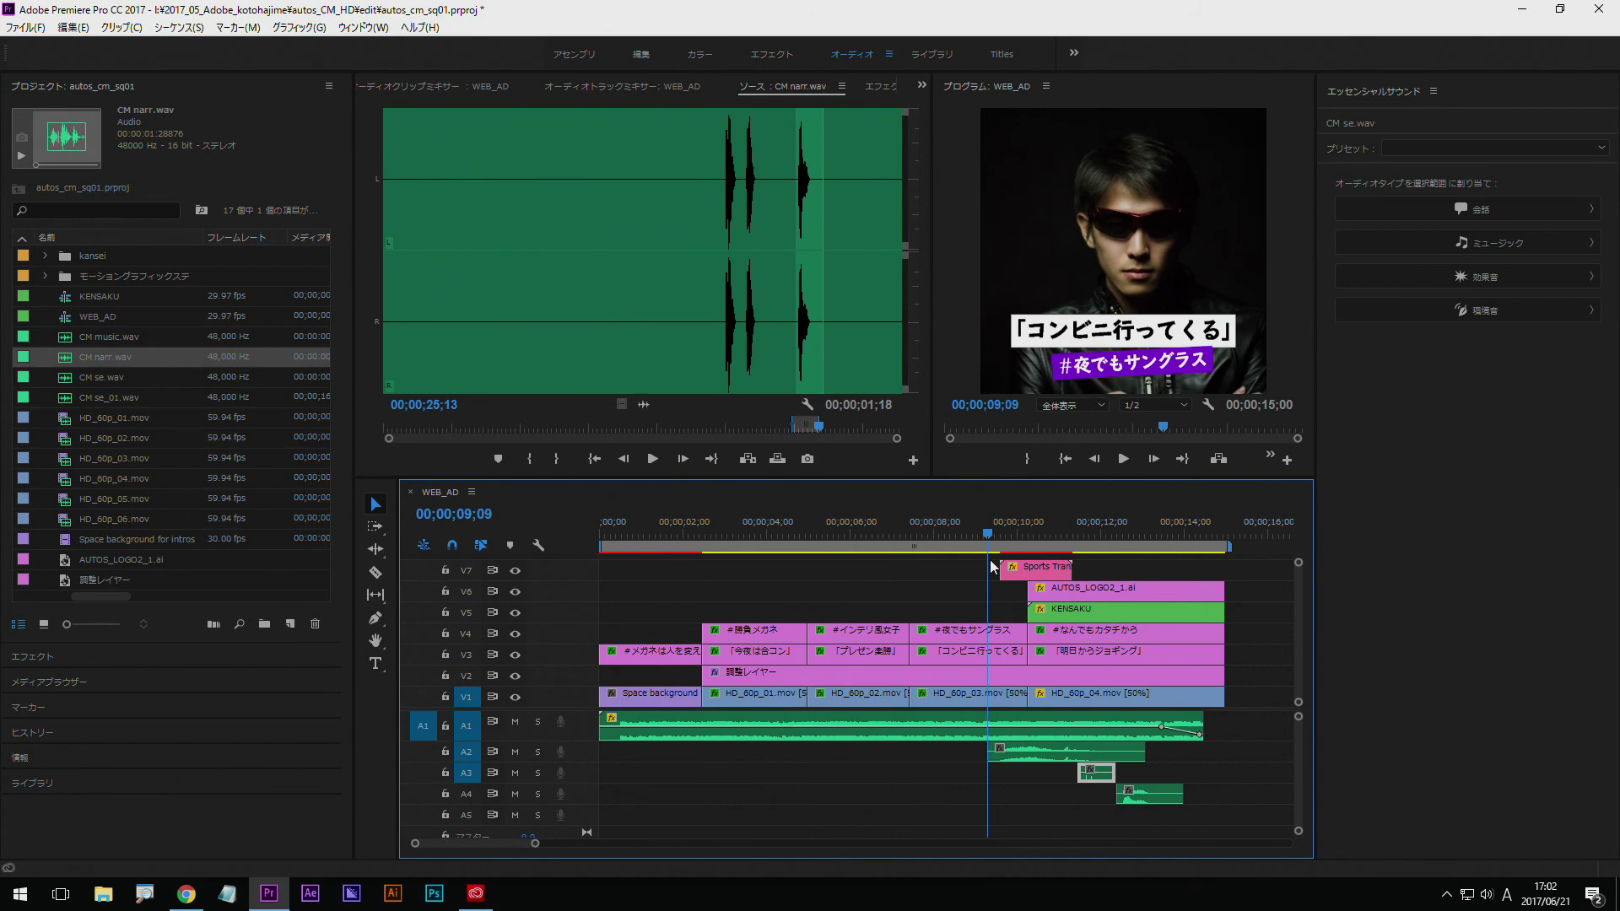
# Play the sequence ending from about 9 seconds twice to review the narration.
pyautogui.click(1124, 461)
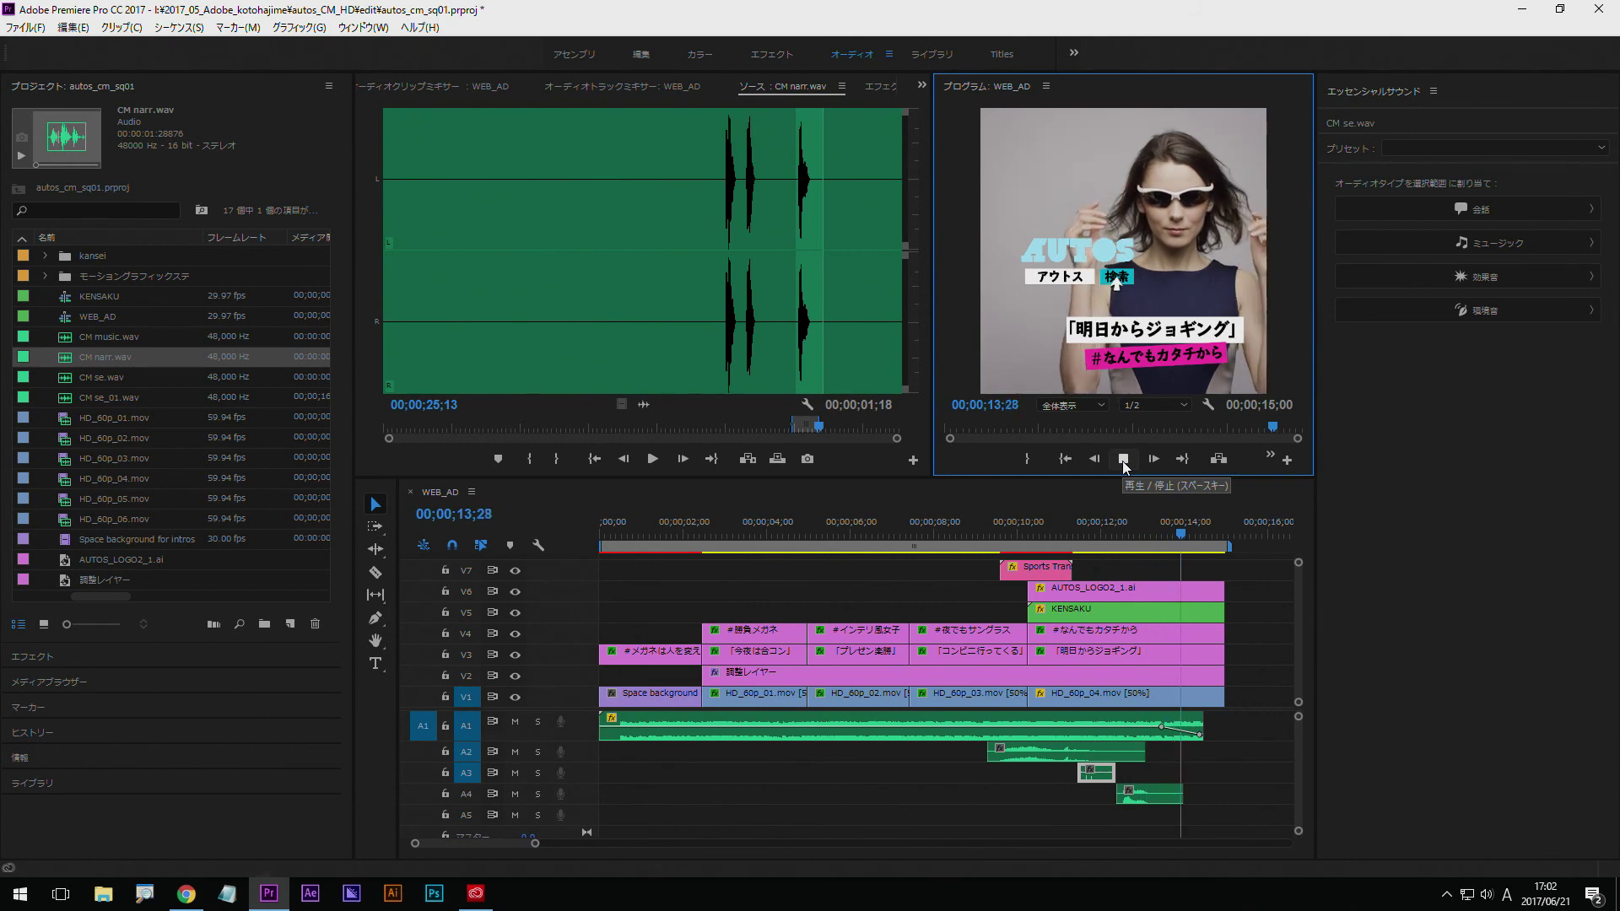
pyautogui.click(1123, 462)
pyautogui.click(1167, 800)
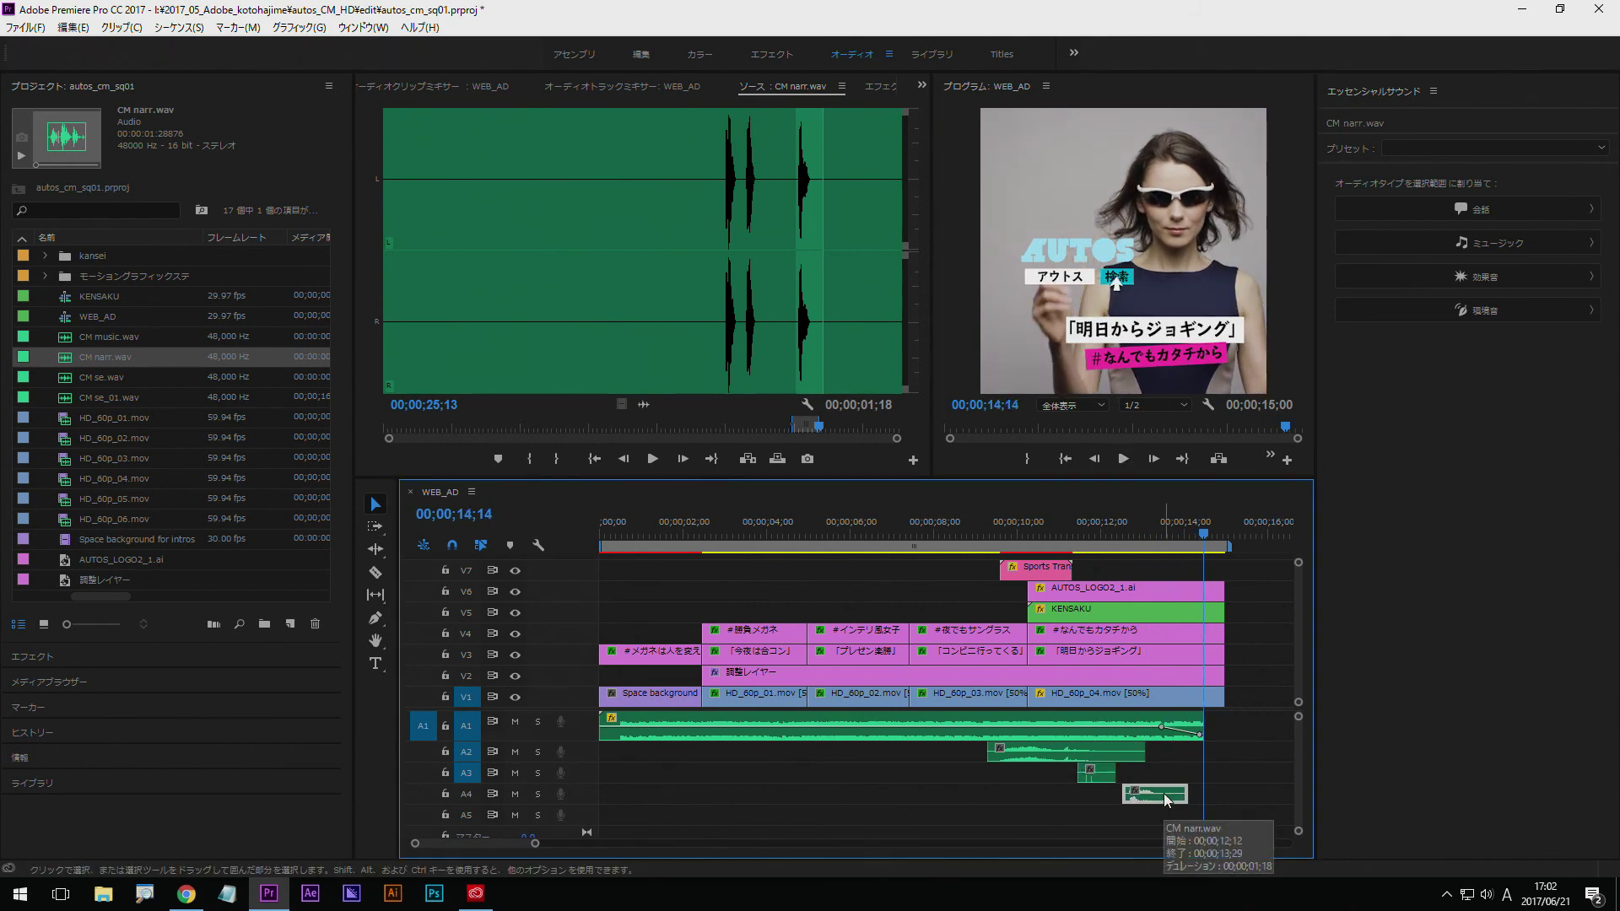
pyautogui.click(999, 547)
pyautogui.click(1127, 463)
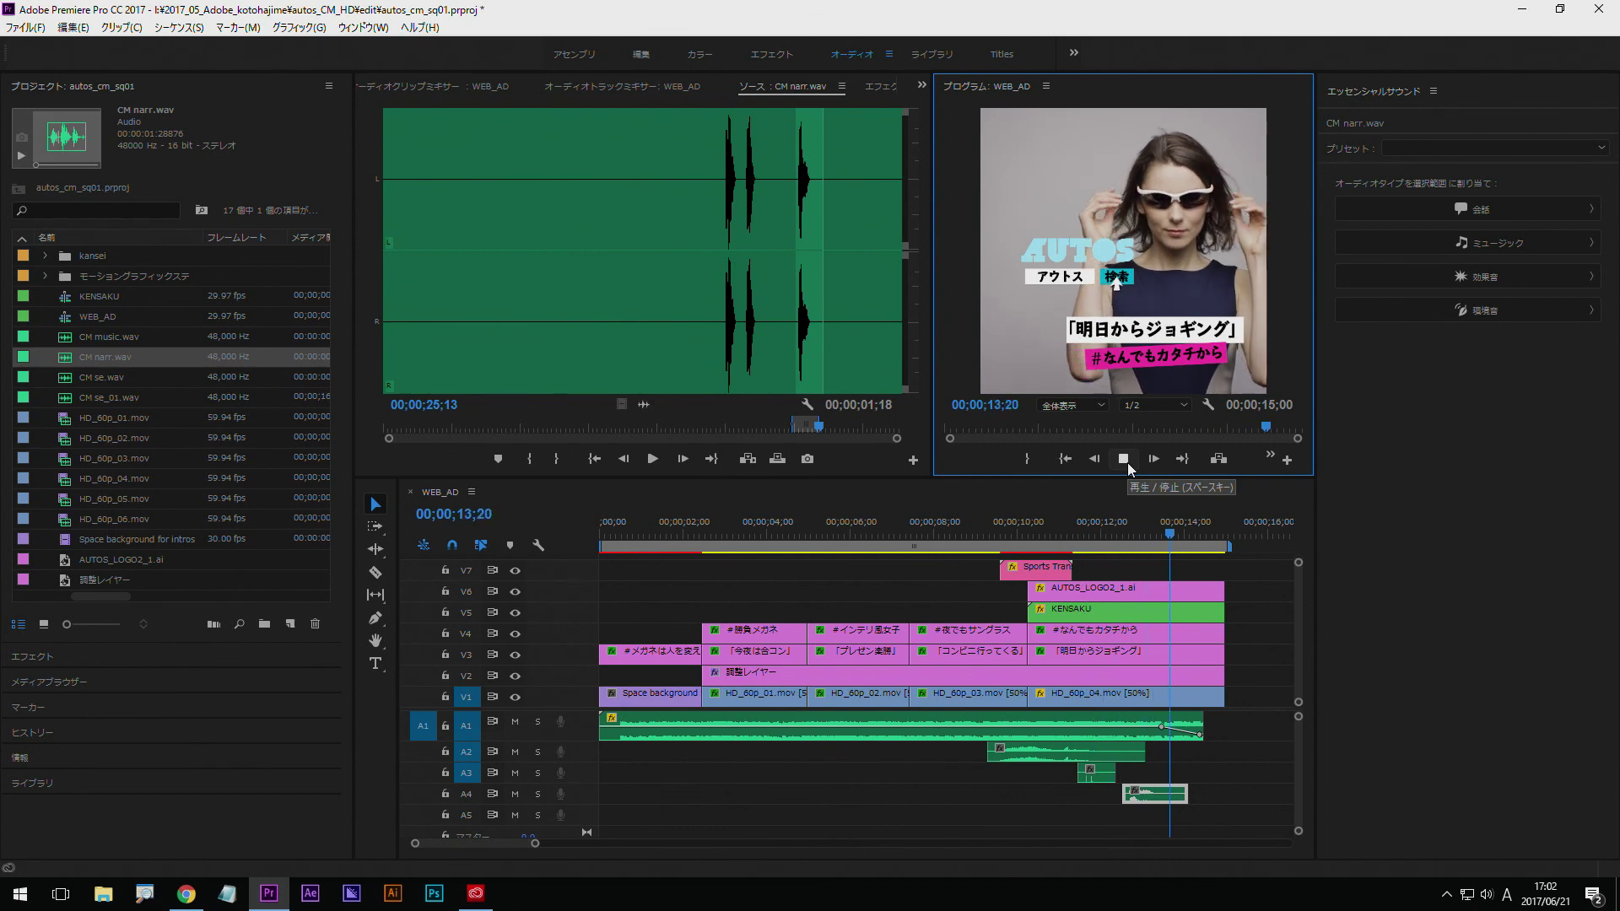
pyautogui.click(1123, 459)
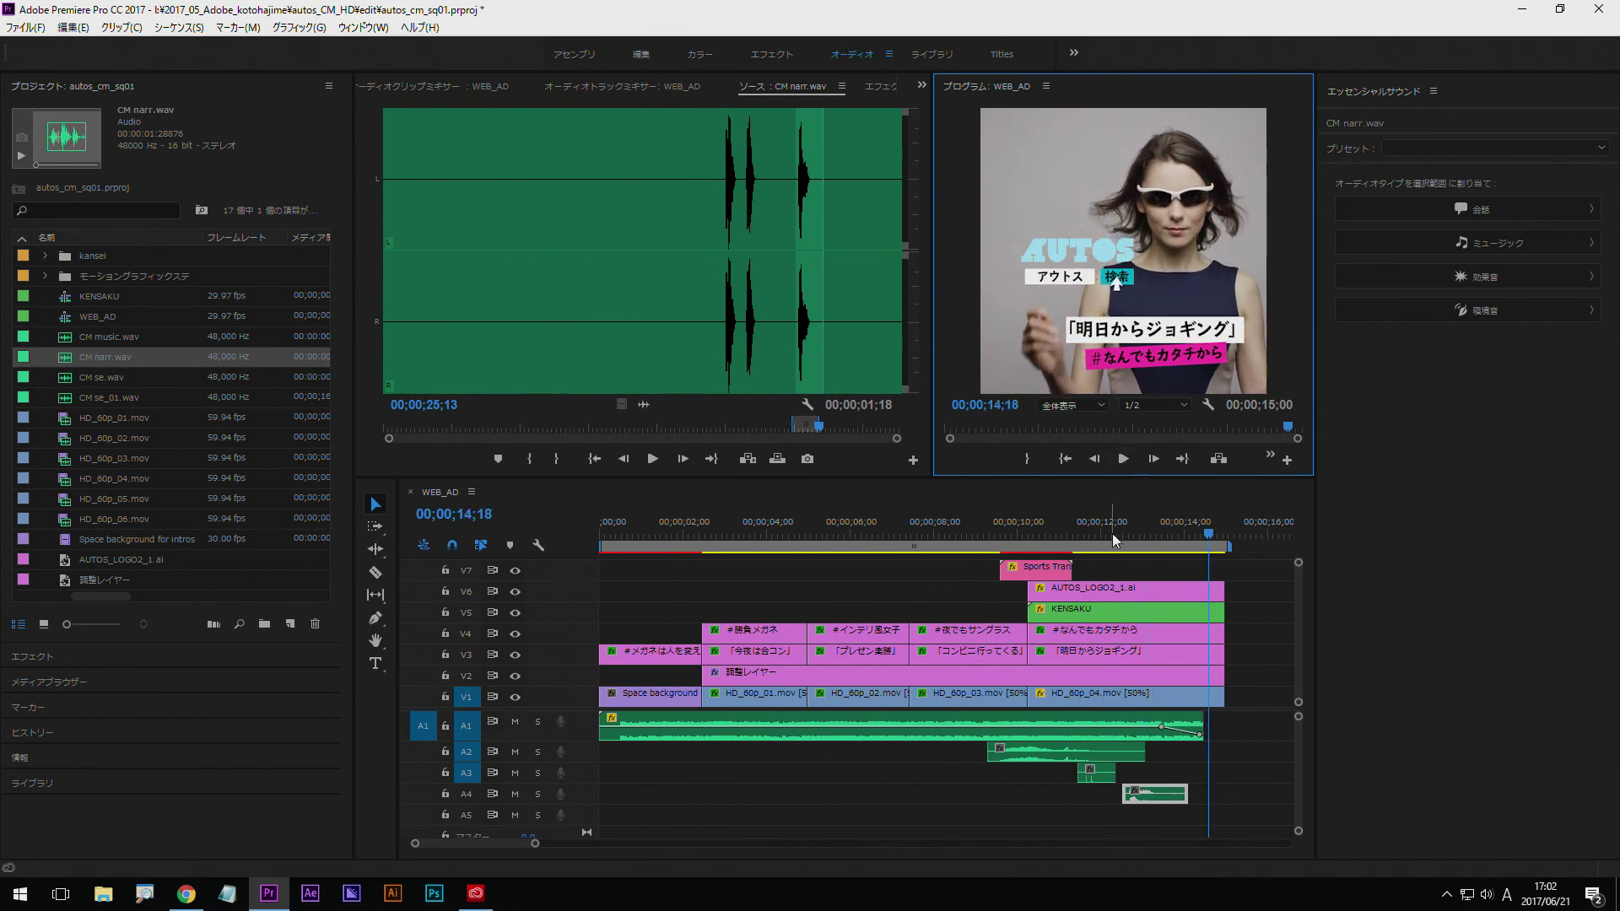